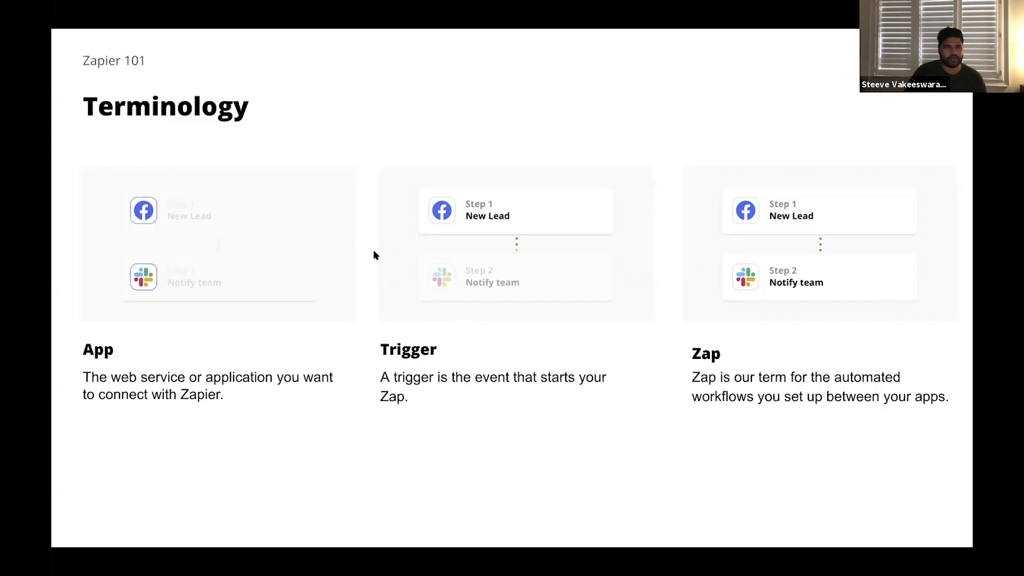
Leave the Terminology slide and show the Chrome window with Zapier's app directory in full screen.
{"action": "key", "text": "Right"}
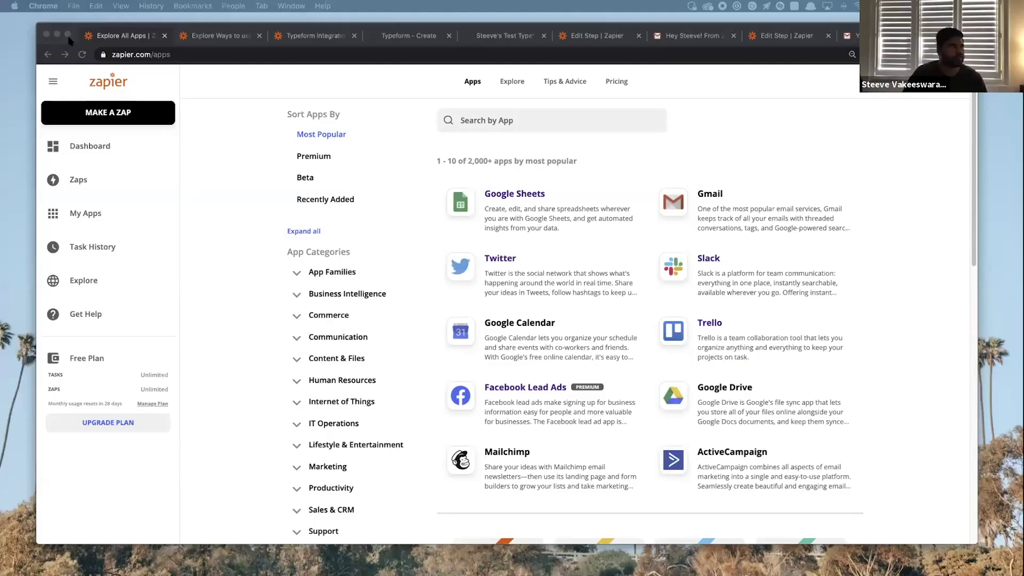
{"action": "left_click", "coordinate": [68, 34]}
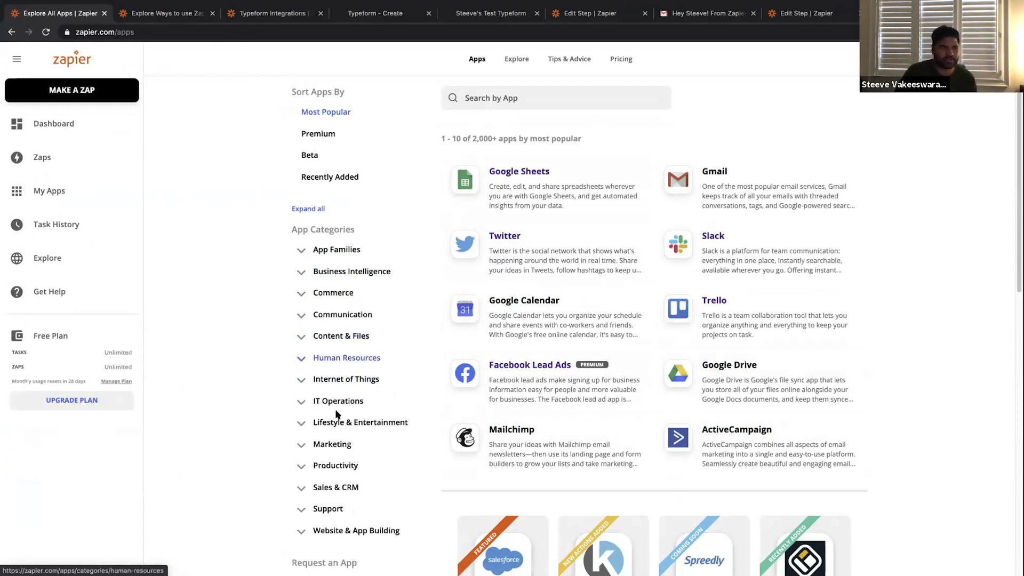
Open the Marketing category of the app directory and look through its Email Newsletters apps.
{"action": "left_click", "coordinate": [338, 443]}
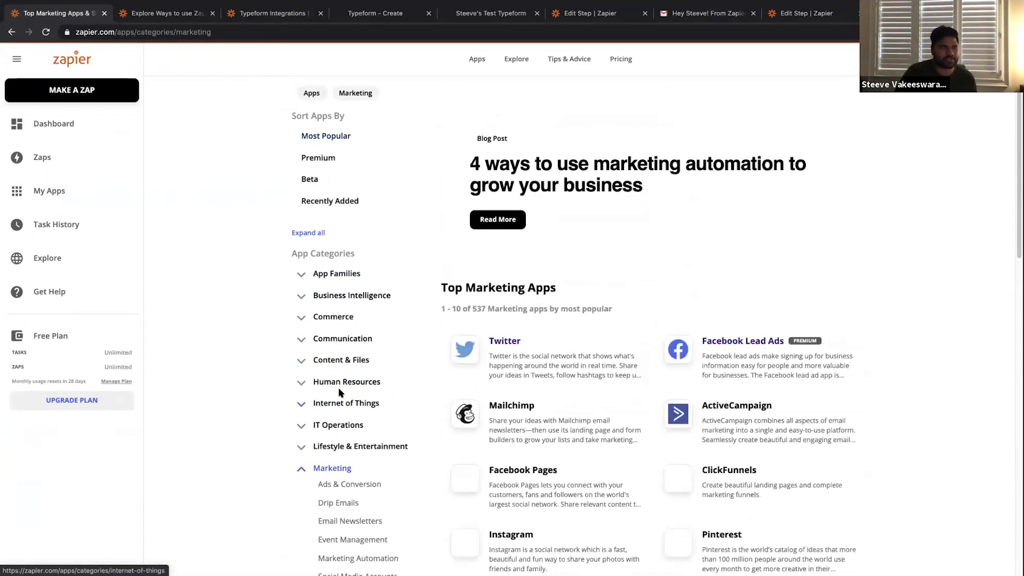
{"action": "scroll", "coordinate": [339, 394], "scroll_direction": "down", "scroll_amount": 1}
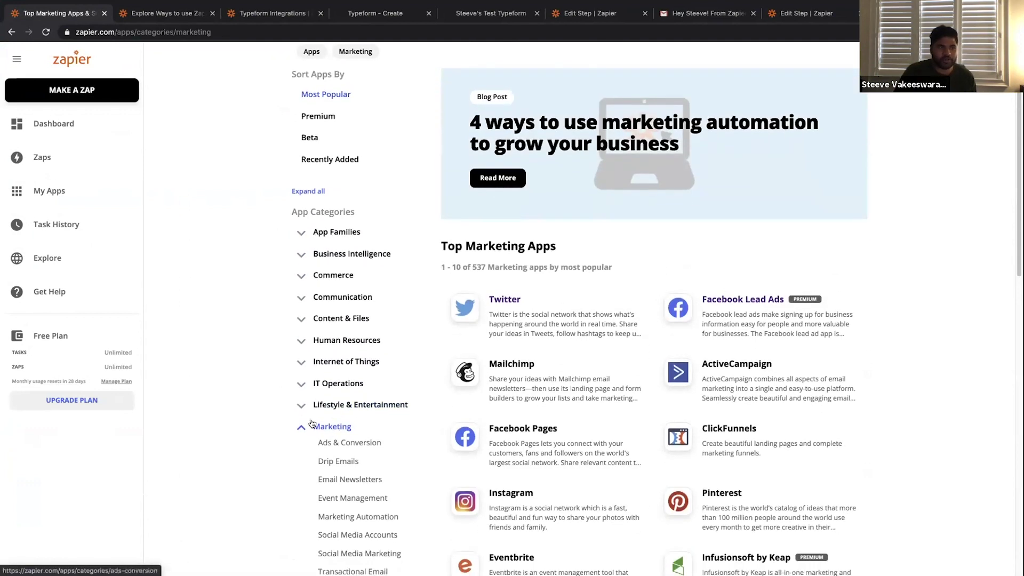
{"action": "scroll", "coordinate": [328, 446], "scroll_direction": "down", "scroll_amount": 1}
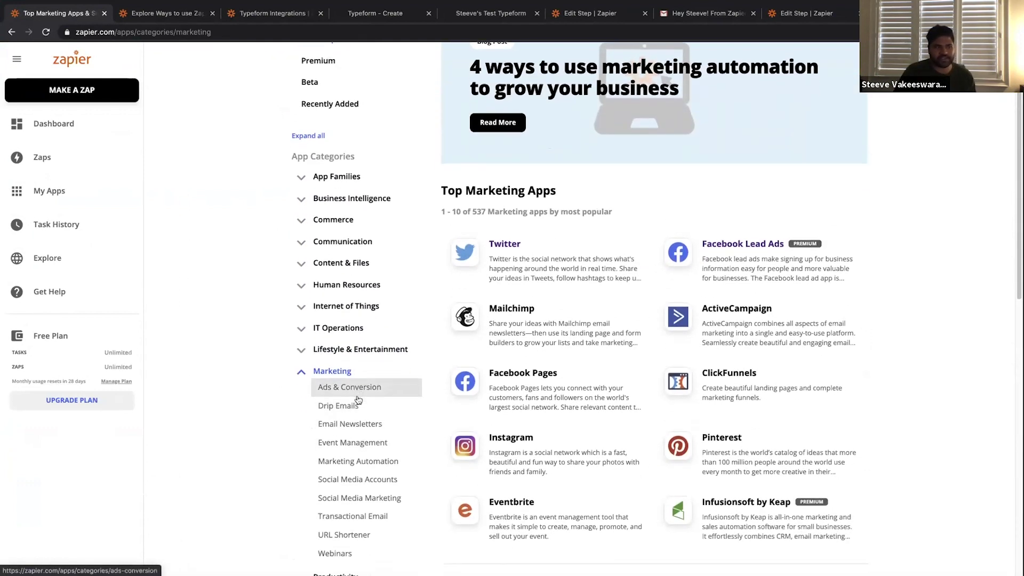
{"action": "left_click", "coordinate": [354, 429]}
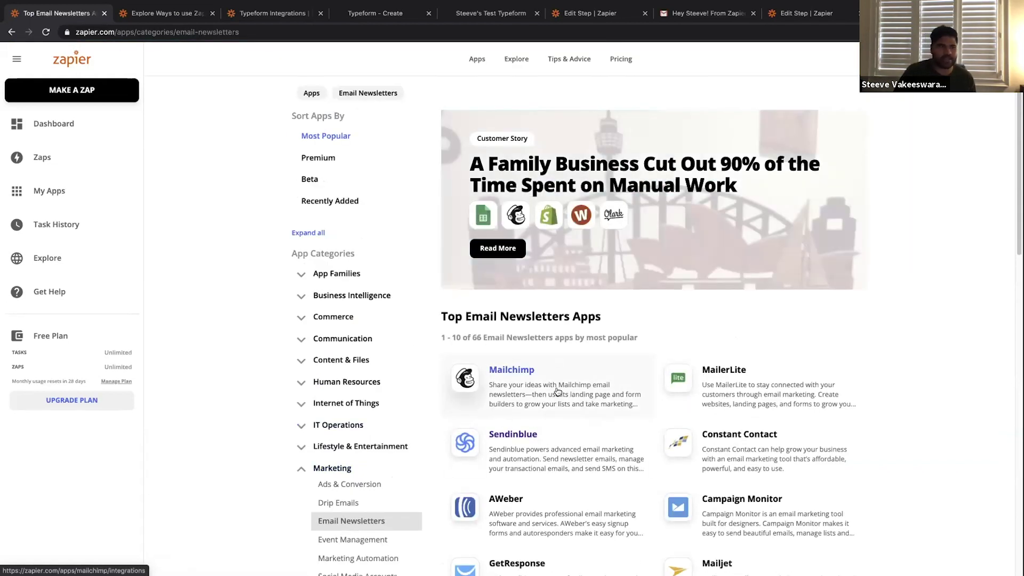
{"action": "scroll", "coordinate": [520, 379], "scroll_direction": "down", "scroll_amount": 2}
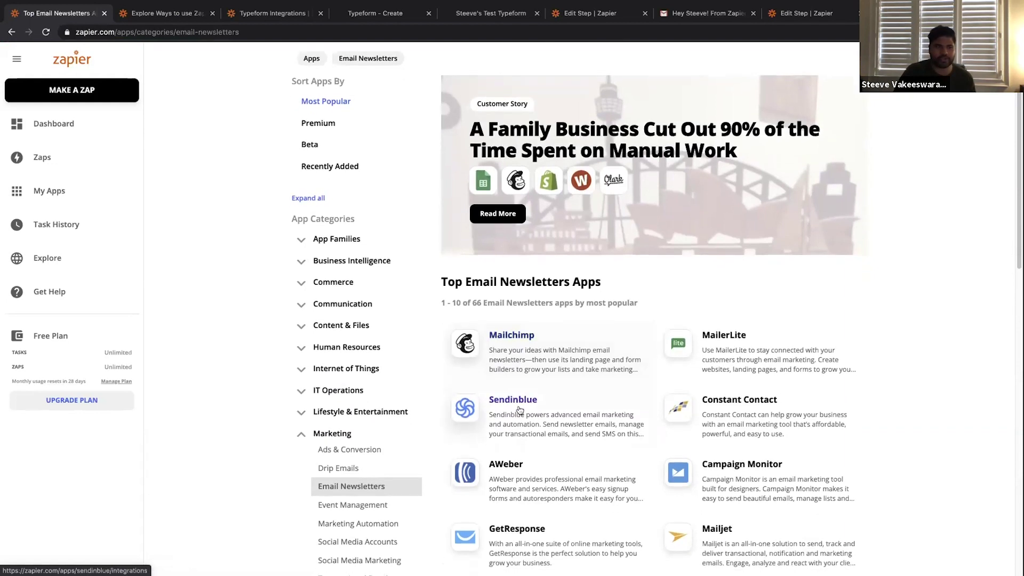
{"action": "scroll", "coordinate": [512, 428], "scroll_direction": "down", "scroll_amount": 5}
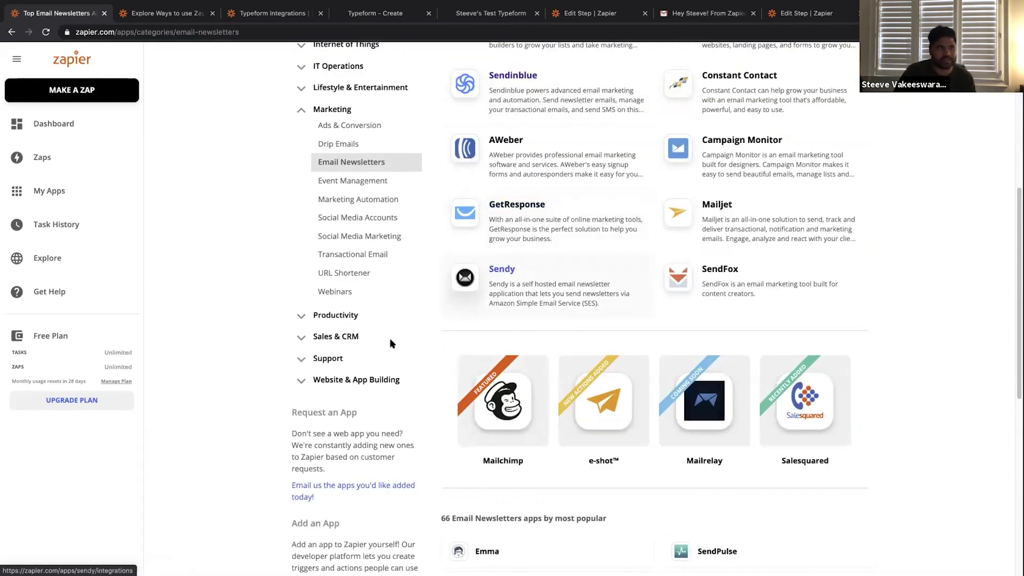
Look through the Sales & CRM apps, and open the Commerce category.
{"action": "left_click", "coordinate": [333, 338]}
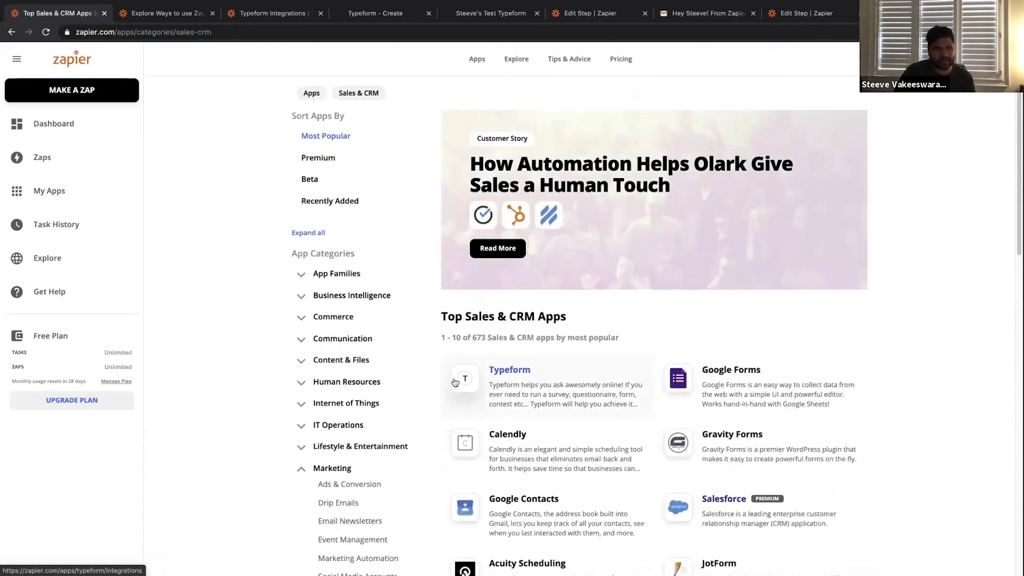
{"action": "scroll", "coordinate": [454, 381], "scroll_direction": "down", "scroll_amount": 1}
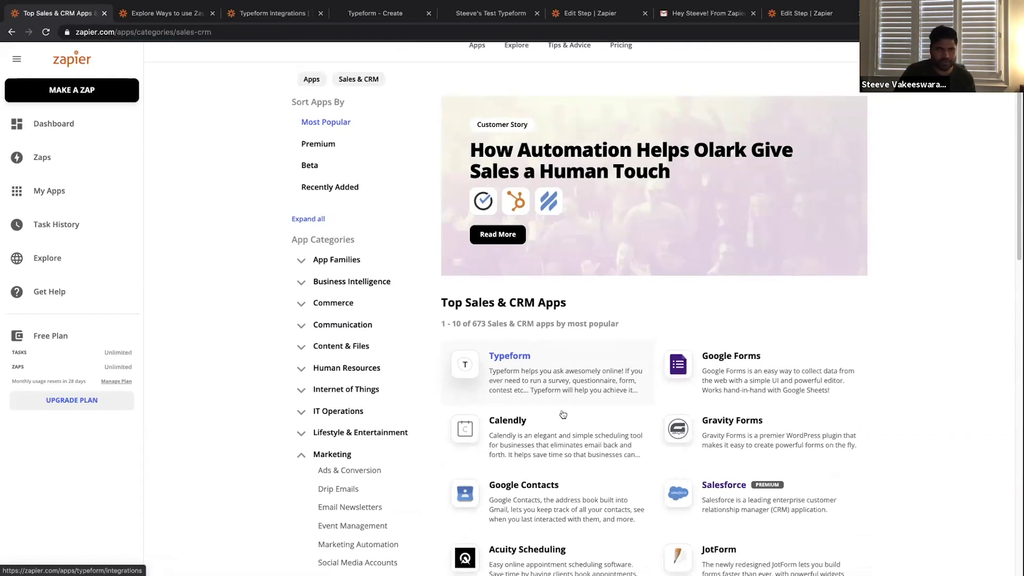
{"action": "scroll", "coordinate": [736, 489], "scroll_direction": "down", "scroll_amount": 2}
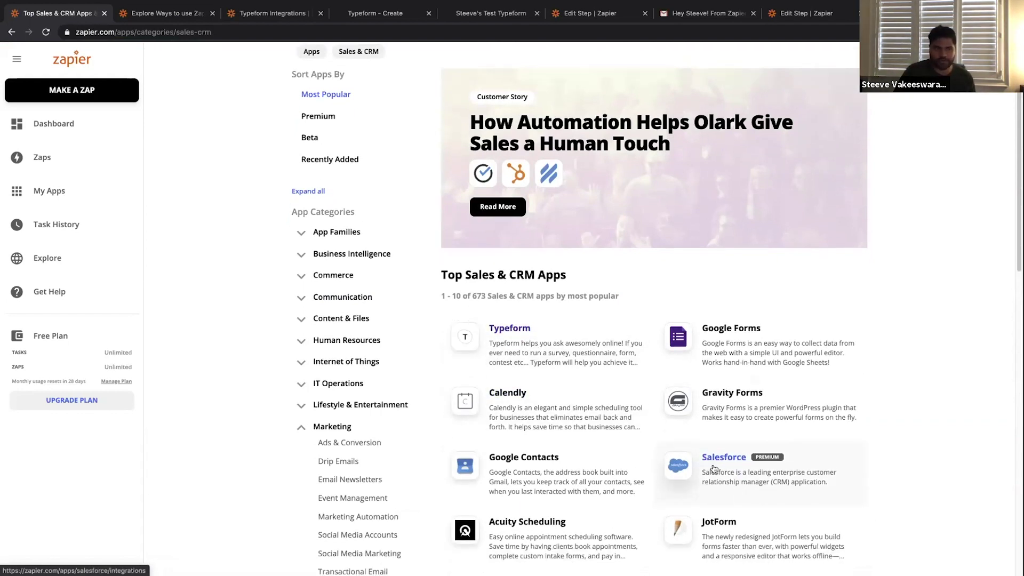
{"action": "scroll", "coordinate": [714, 469], "scroll_direction": "down", "scroll_amount": 5}
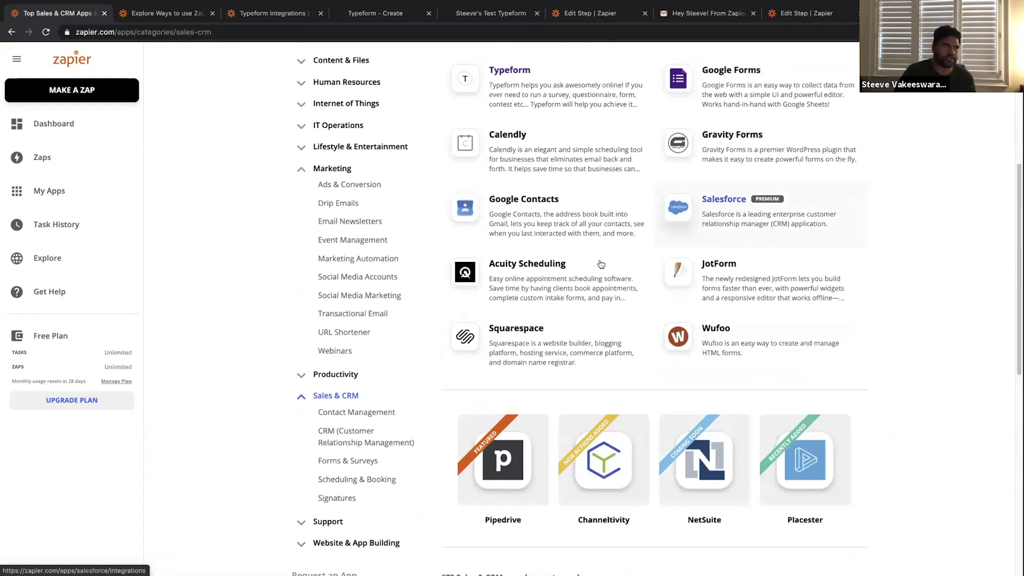
{"action": "scroll", "coordinate": [347, 317], "scroll_direction": "up", "scroll_amount": 3}
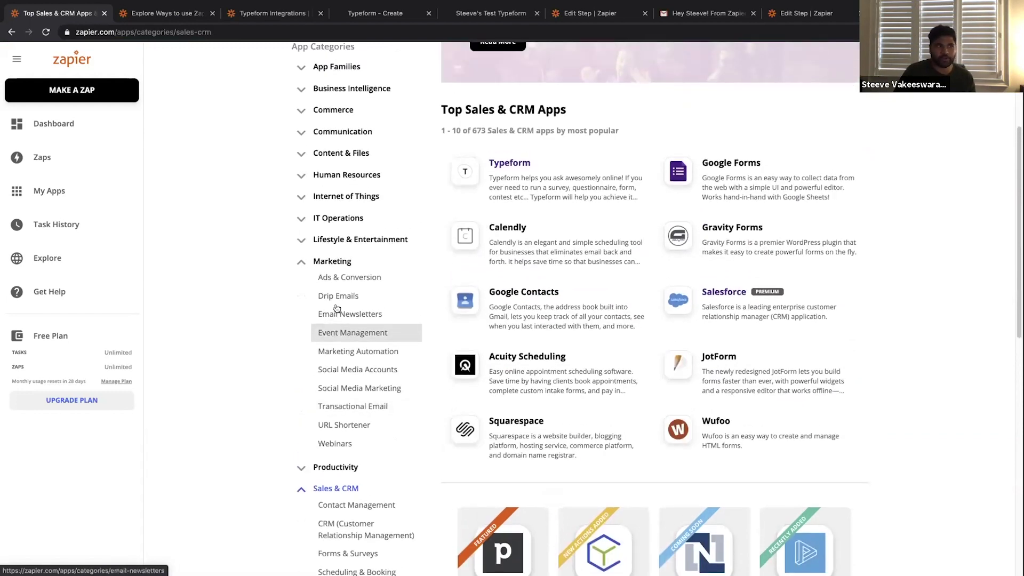
{"action": "scroll", "coordinate": [336, 309], "scroll_direction": "up", "scroll_amount": 1}
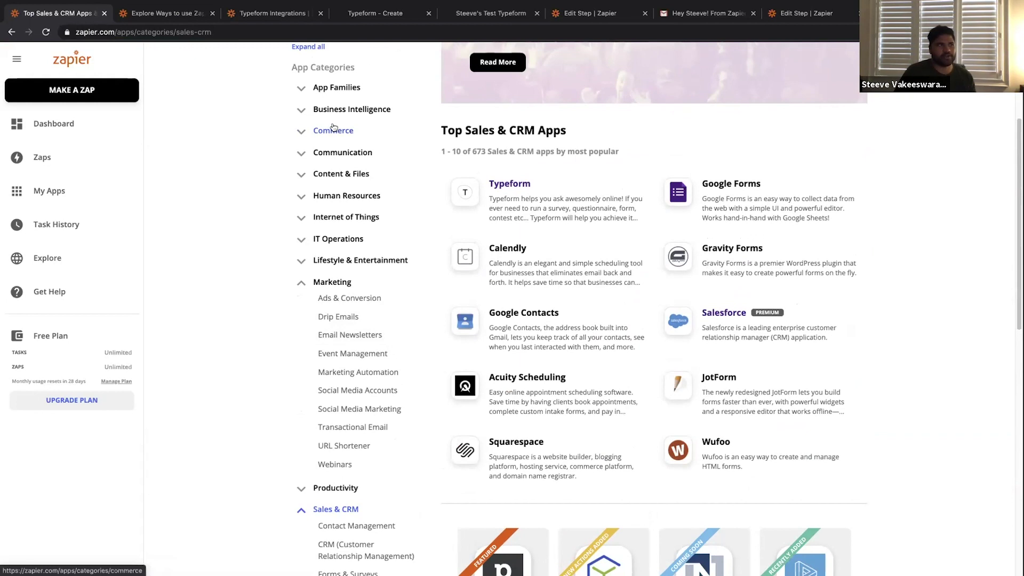
{"action": "left_click", "coordinate": [332, 132]}
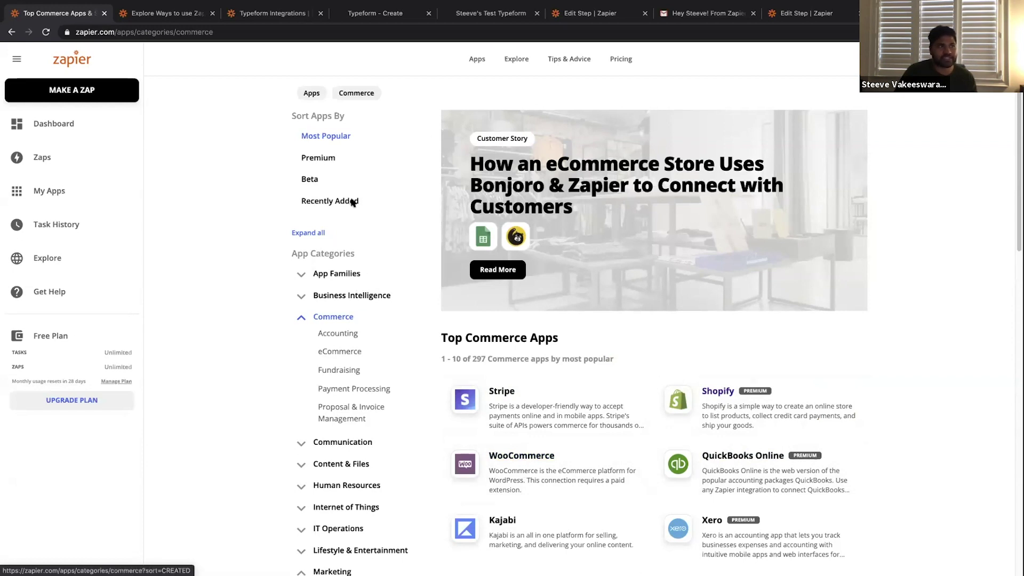
Return to the full app directory, search for "typeform" and open the Typeform integrations page.
{"action": "left_click", "coordinate": [475, 59]}
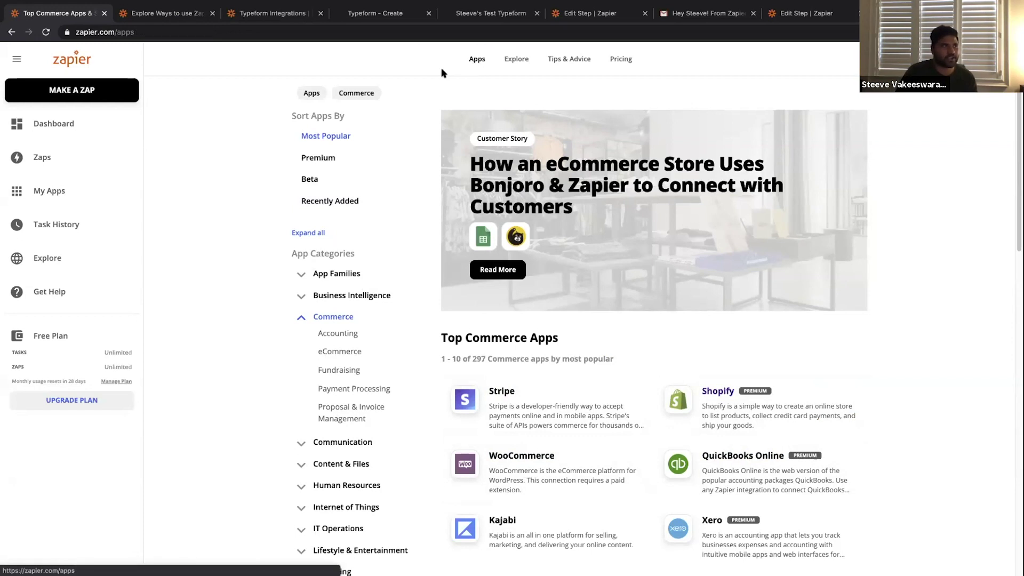
{"action": "left_click", "coordinate": [534, 96]}
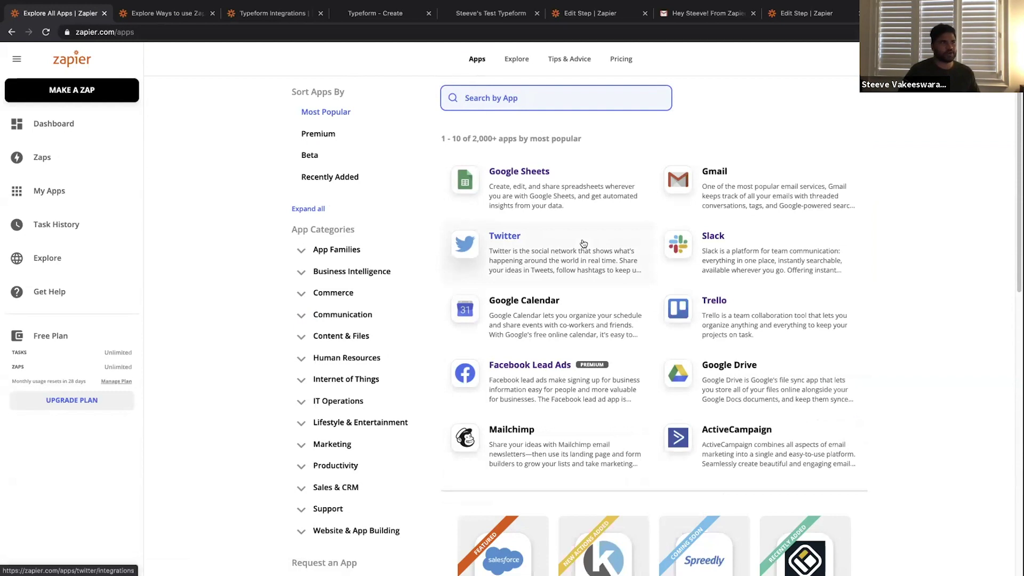
{"action": "type", "text": "typeform"}
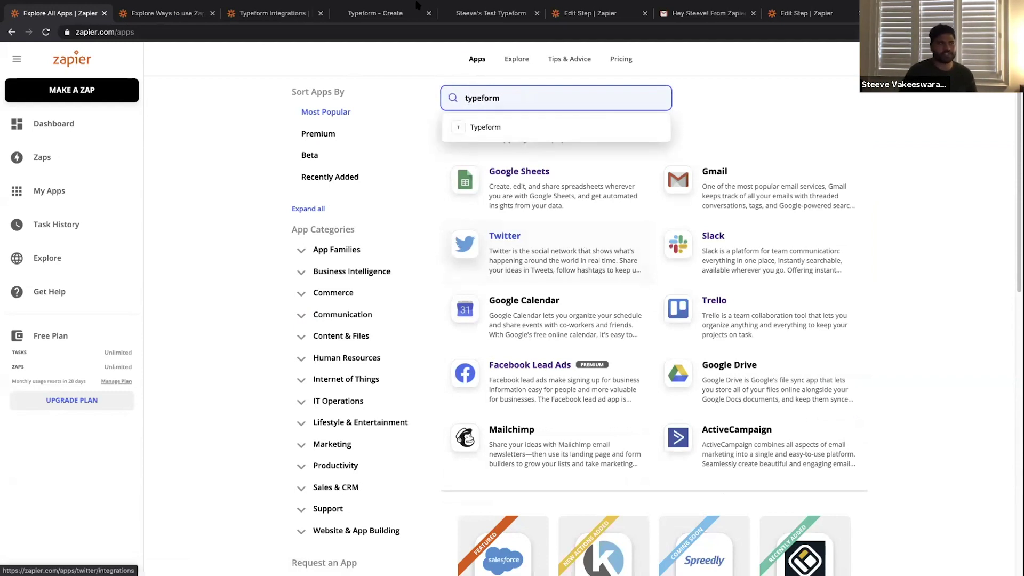
{"action": "left_click", "coordinate": [500, 128]}
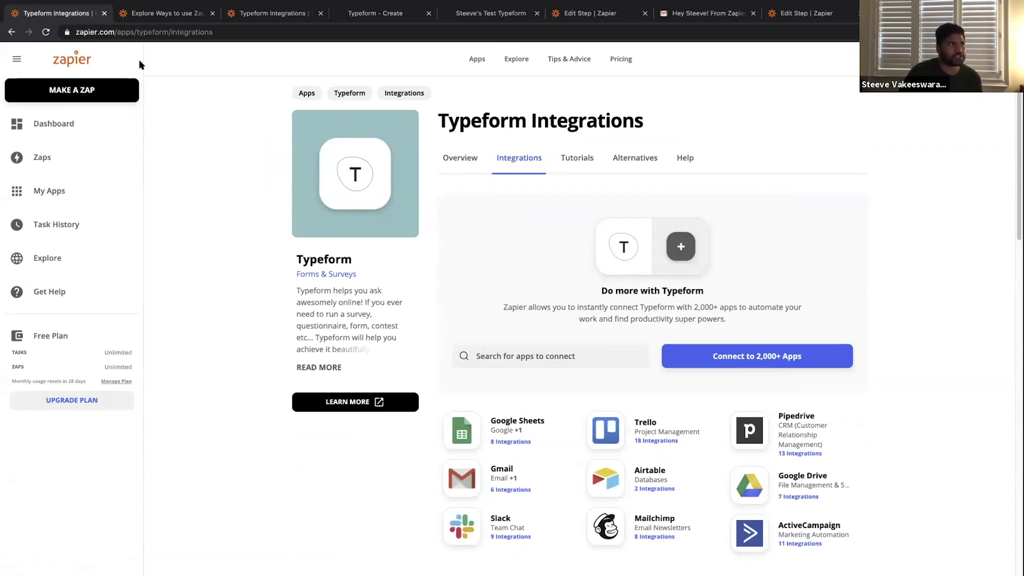
Look through Zapier's already opened Explore page, from the category shortcuts and popular workflows to the guided-workflow app picker.
{"action": "left_click", "coordinate": [152, 15]}
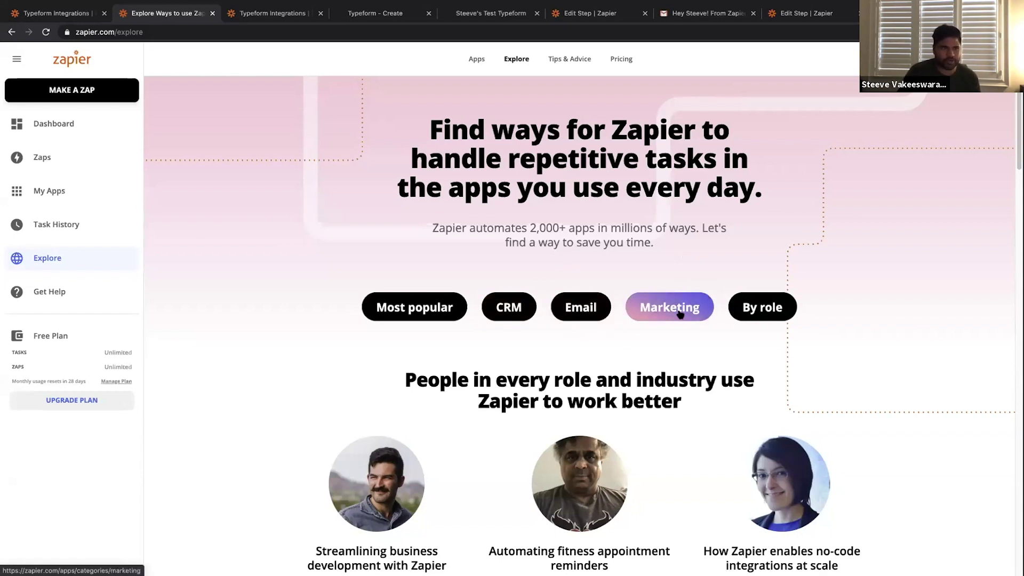
{"action": "scroll", "coordinate": [680, 314], "scroll_direction": "down", "scroll_amount": 1}
{"action": "scroll", "coordinate": [401, 302], "scroll_direction": "up", "scroll_amount": 1}
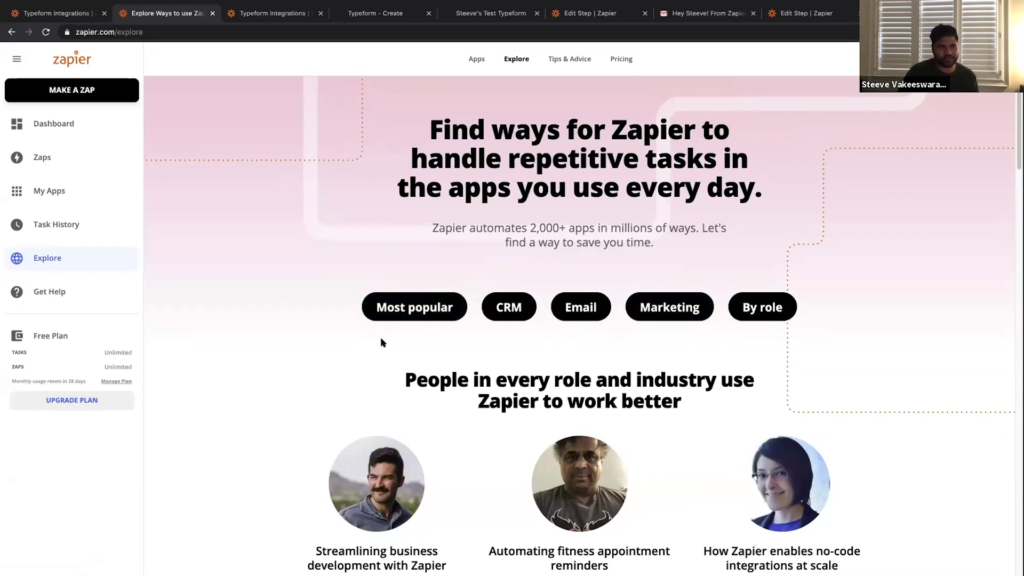
{"action": "scroll", "coordinate": [380, 337], "scroll_direction": "down", "scroll_amount": 2}
{"action": "scroll", "coordinate": [375, 341], "scroll_direction": "down", "scroll_amount": 10}
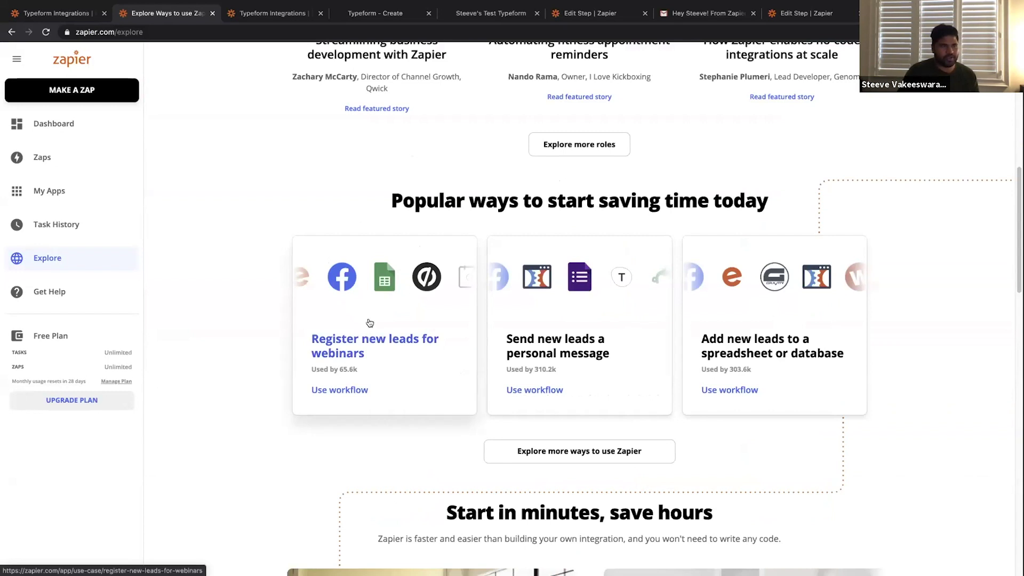
{"action": "scroll", "coordinate": [368, 322], "scroll_direction": "down", "scroll_amount": 8}
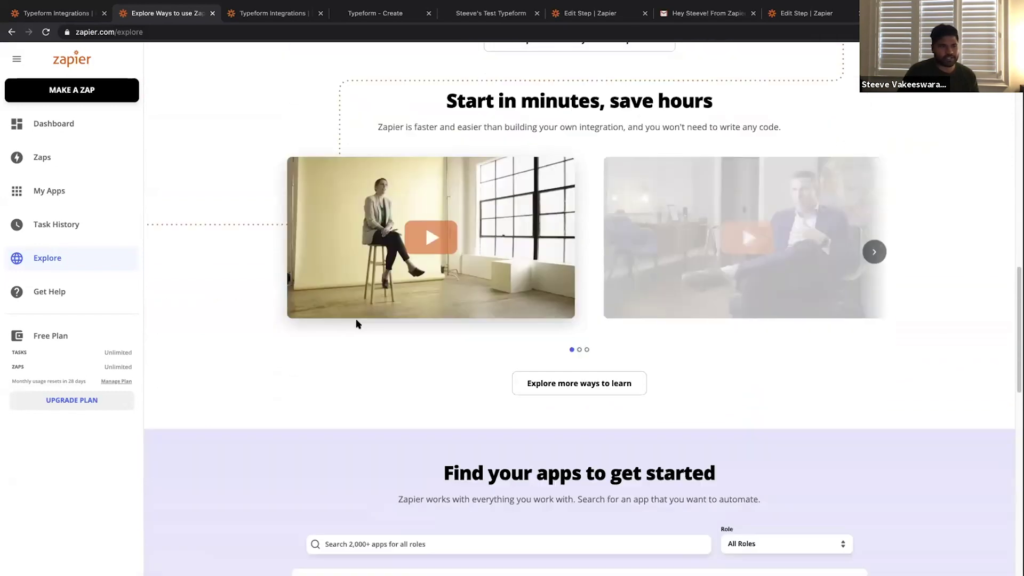
{"action": "scroll", "coordinate": [357, 324], "scroll_direction": "down", "scroll_amount": 8}
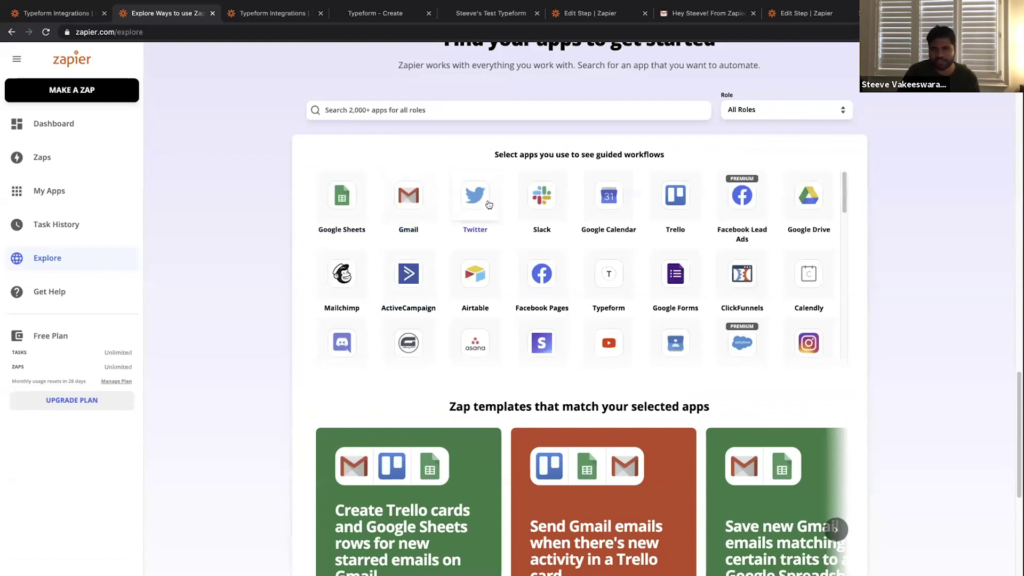
Select Airtable, Google Sheets, Gmail and Slack as used apps, and examine the matching Zap templates.
{"action": "left_click", "coordinate": [472, 274]}
{"action": "left_click", "coordinate": [334, 206]}
{"action": "left_click", "coordinate": [424, 201]}
{"action": "left_click", "coordinate": [535, 204]}
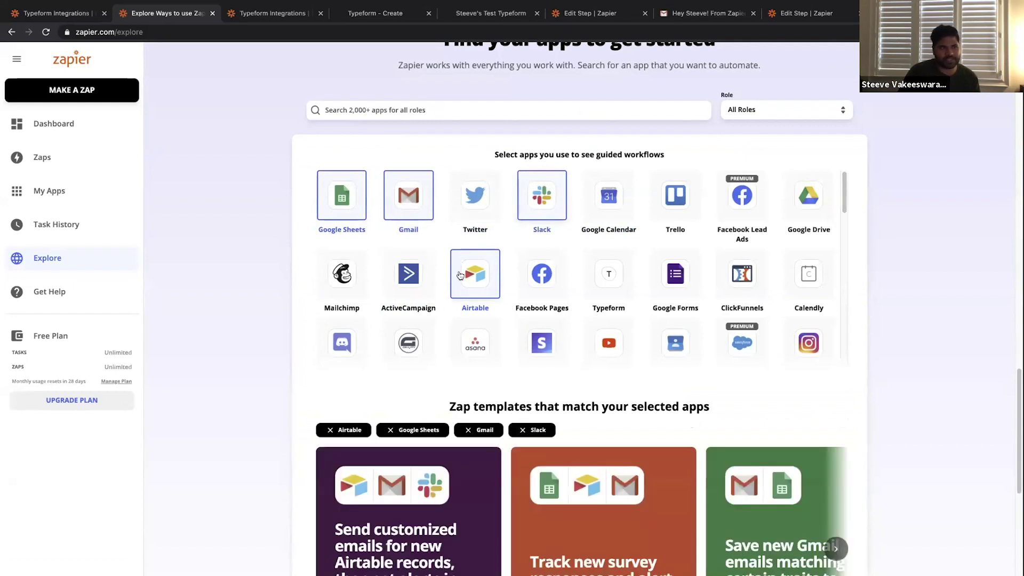
{"action": "scroll", "coordinate": [460, 276], "scroll_direction": "down", "scroll_amount": 2}
{"action": "scroll", "coordinate": [300, 359], "scroll_direction": "down", "scroll_amount": 2}
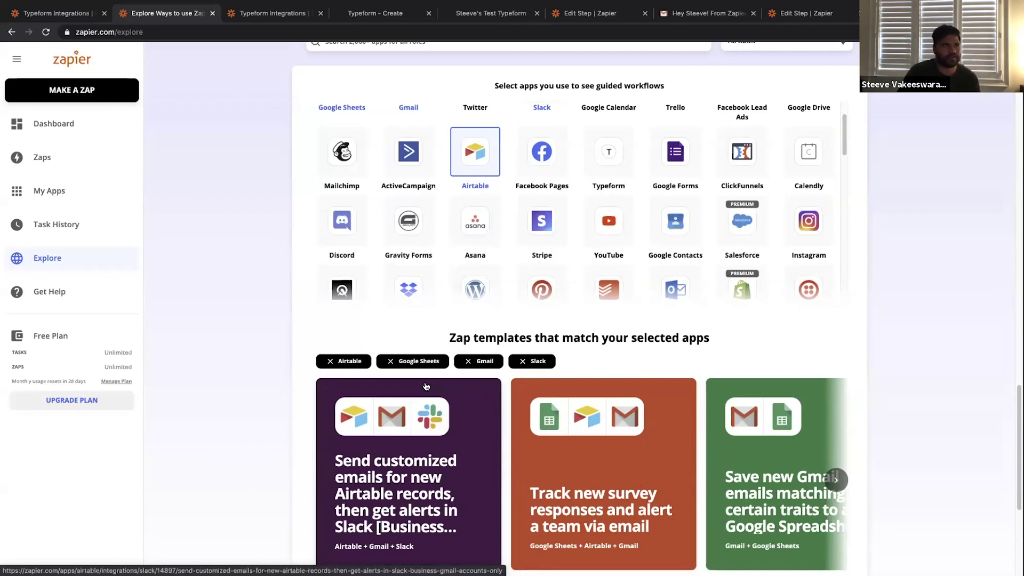
{"action": "scroll", "coordinate": [261, 314], "scroll_direction": "up", "scroll_amount": 10}
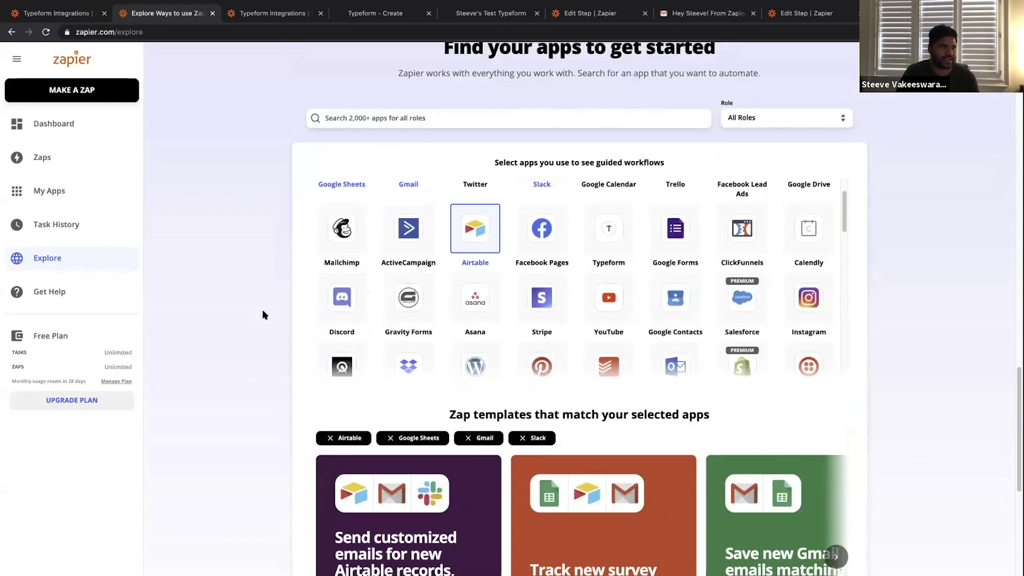
{"action": "scroll", "coordinate": [240, 304], "scroll_direction": "up", "scroll_amount": 1}
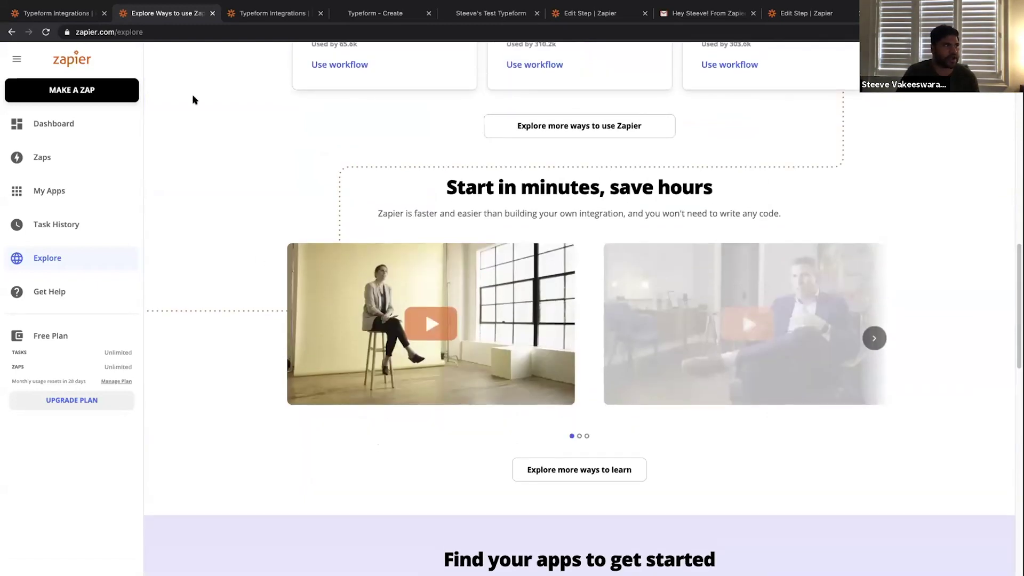
Go to zapier.com/apps, search for "typeform" and open the Typeform app's Overview page.
{"action": "left_click", "coordinate": [198, 31]}
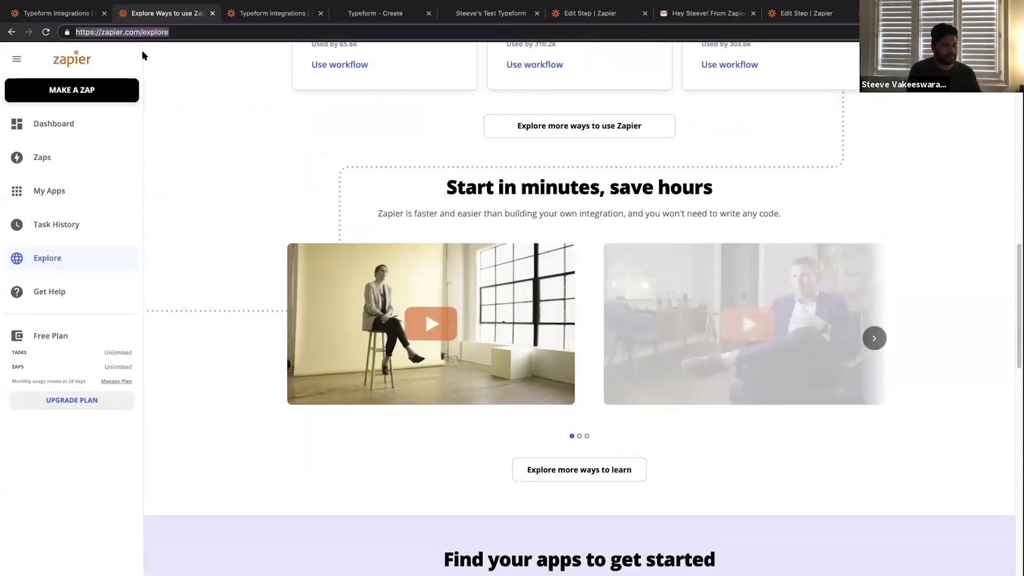
{"action": "type", "text": "zapier."}
{"action": "type", "text": "pps"}
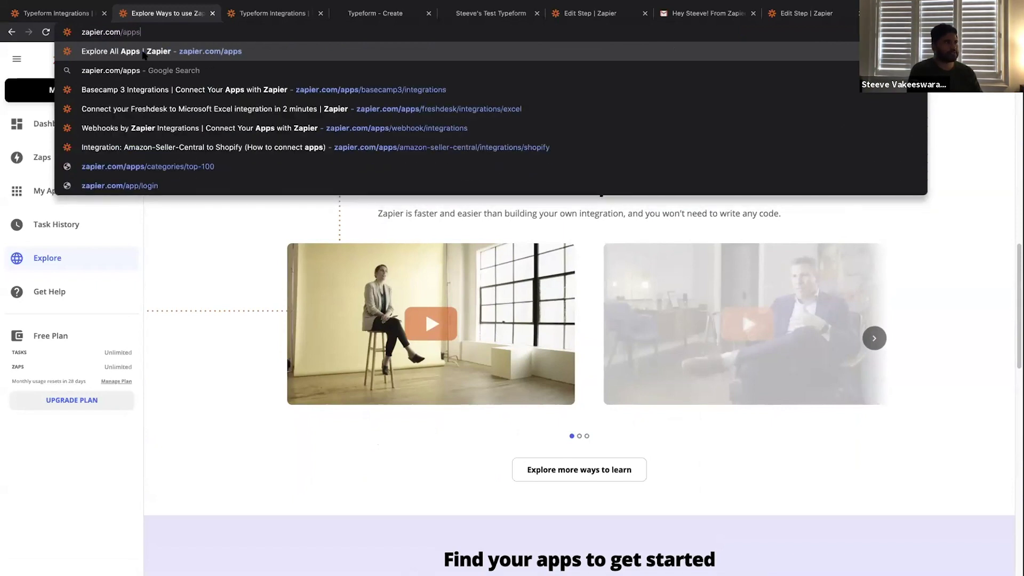
{"action": "key", "text": "Return"}
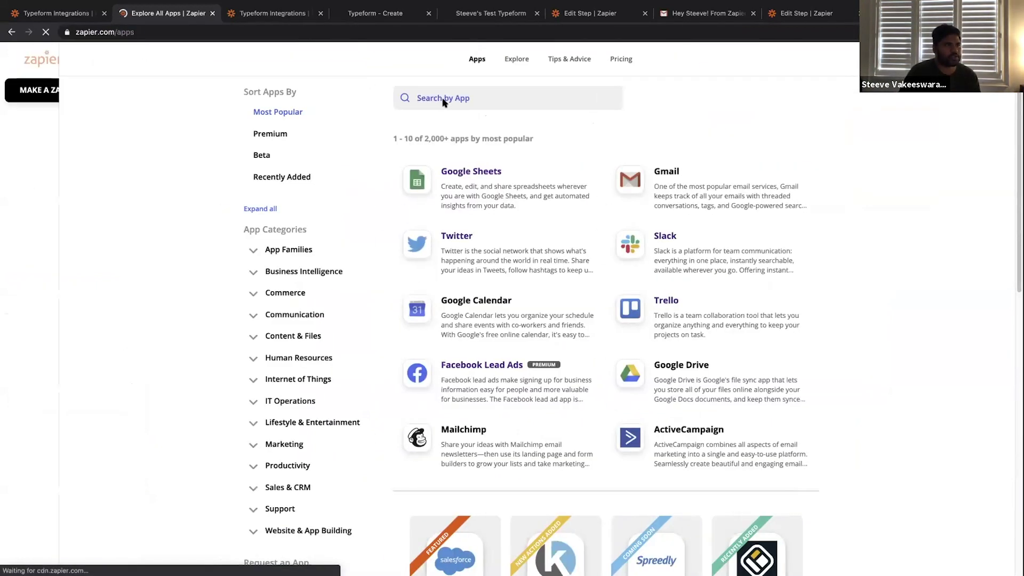
{"action": "left_click", "coordinate": [521, 98]}
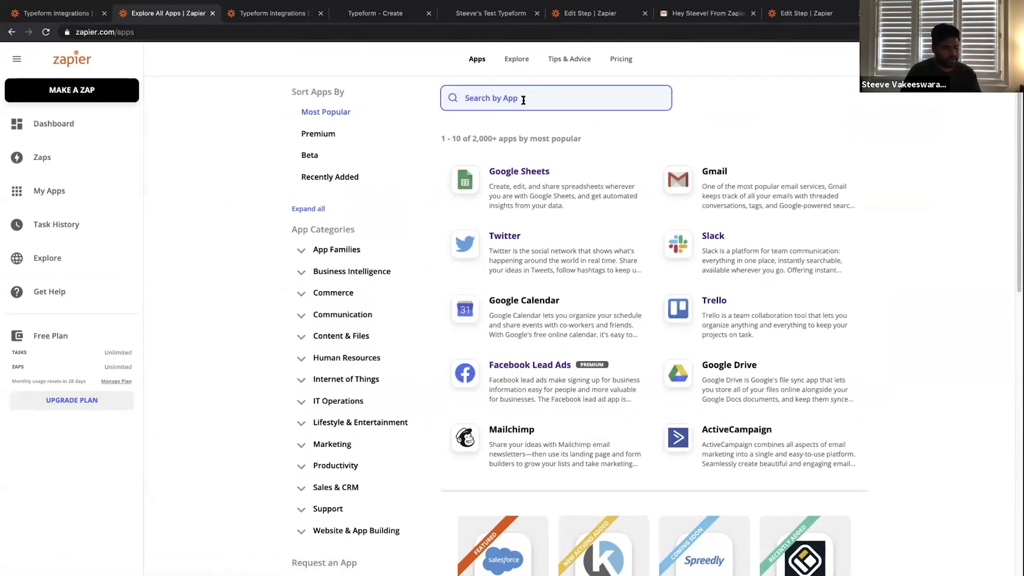
{"action": "type", "text": "typeform"}
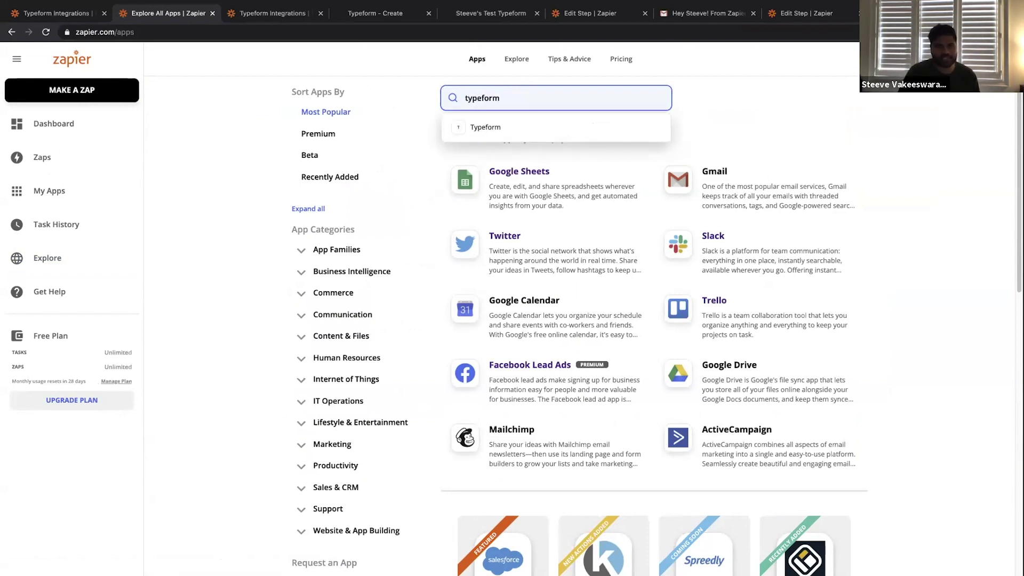
{"action": "left_click", "coordinate": [491, 134]}
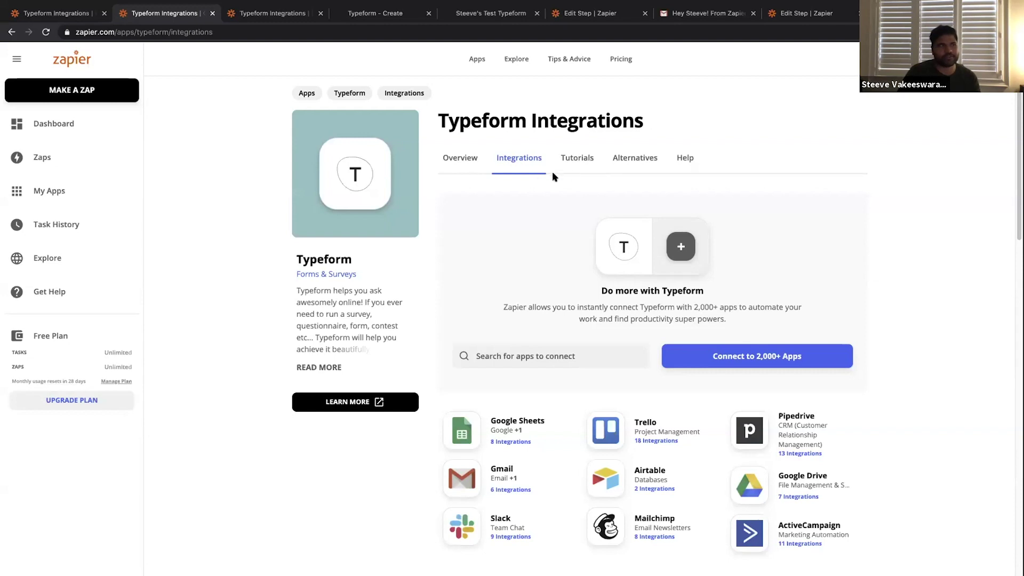
{"action": "left_click", "coordinate": [470, 162]}
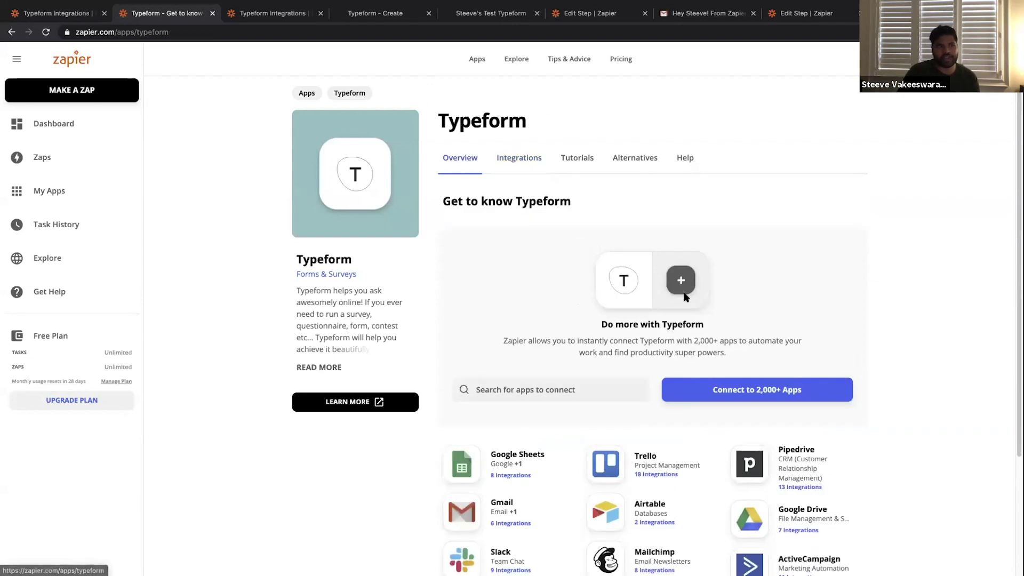
Look through Typeform's Overview page, including its description and suggested app connections, and open the app's Integrations page.
{"action": "scroll", "coordinate": [692, 270], "scroll_direction": "down", "scroll_amount": 3}
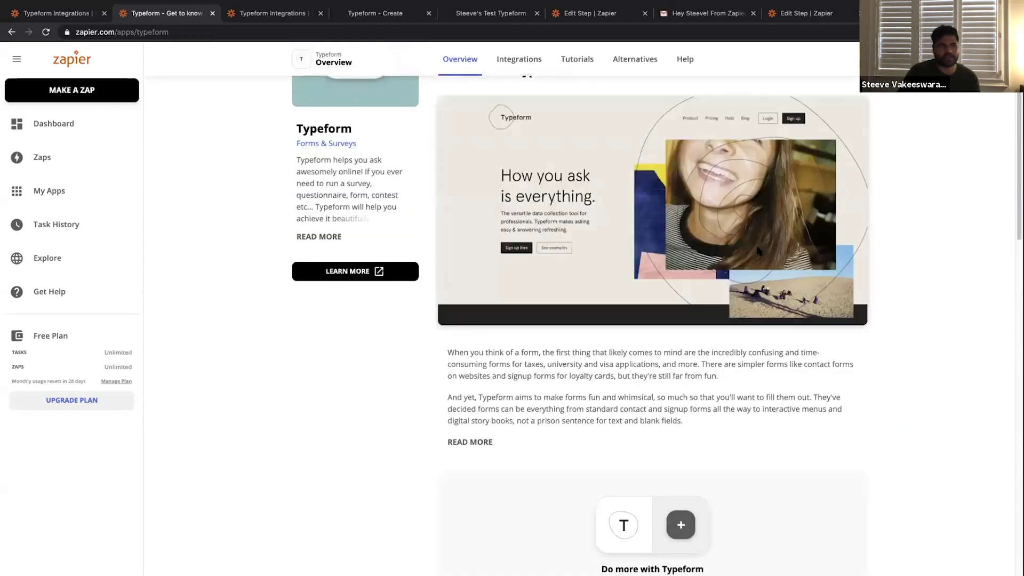
{"action": "scroll", "coordinate": [757, 250], "scroll_direction": "up", "scroll_amount": 1}
{"action": "scroll", "coordinate": [536, 334], "scroll_direction": "down", "scroll_amount": 3}
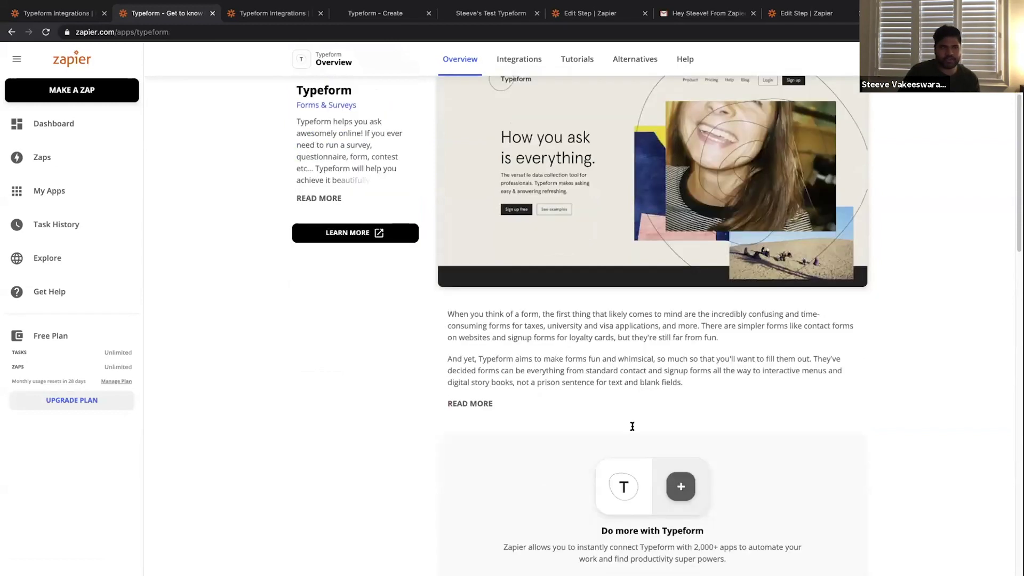
{"action": "scroll", "coordinate": [713, 322], "scroll_direction": "down", "scroll_amount": 4}
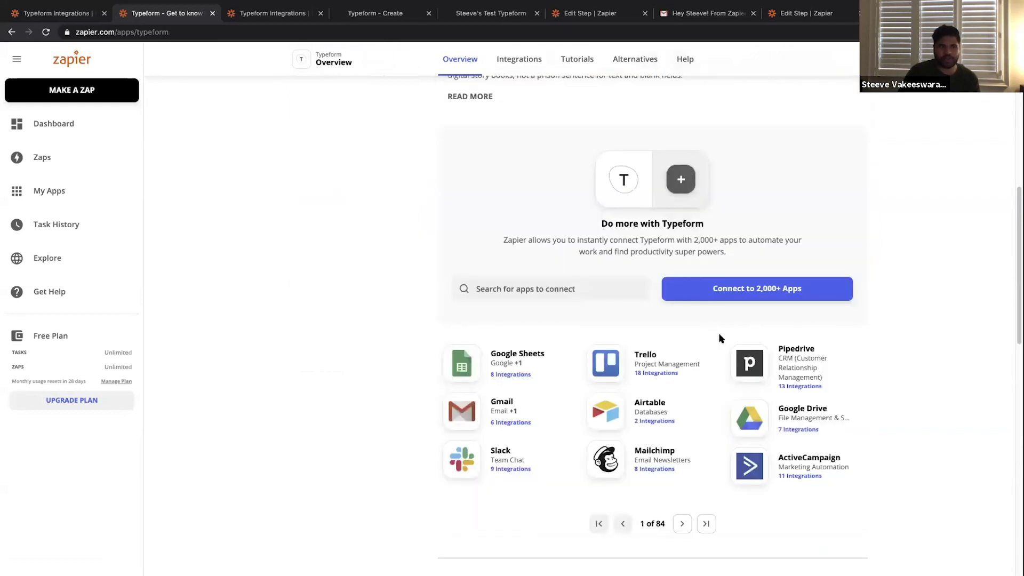
{"action": "scroll", "coordinate": [699, 257], "scroll_direction": "up", "scroll_amount": 9}
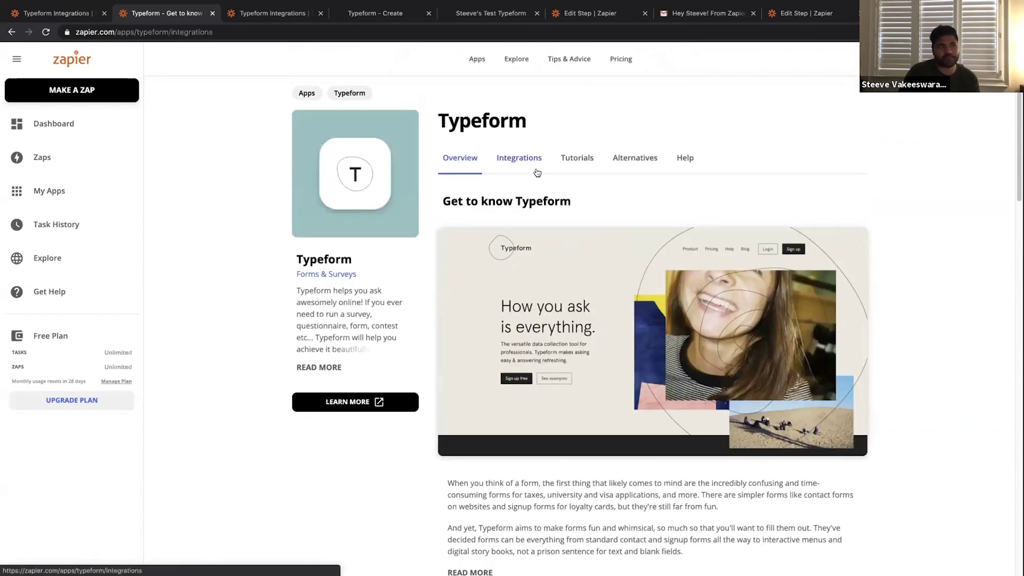
{"action": "left_click", "coordinate": [535, 168]}
Examine the Typeform integrations page, from the connectable apps and Zap templates to the integration details and supported triggers.
{"action": "scroll", "coordinate": [614, 331], "scroll_direction": "down", "scroll_amount": 1}
{"action": "scroll", "coordinate": [746, 373], "scroll_direction": "down", "scroll_amount": 1}
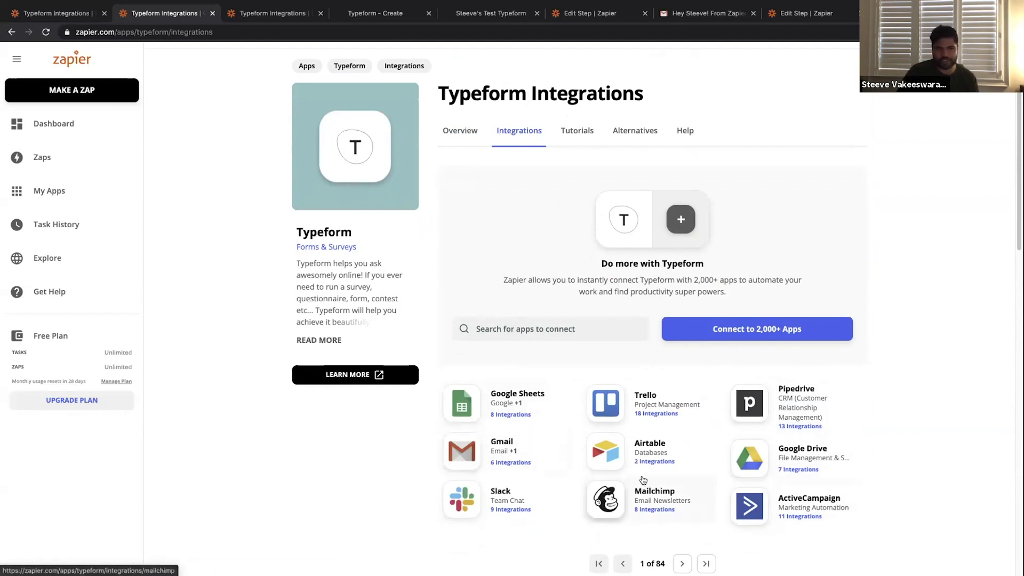
{"action": "scroll", "coordinate": [641, 510], "scroll_direction": "down", "scroll_amount": 1}
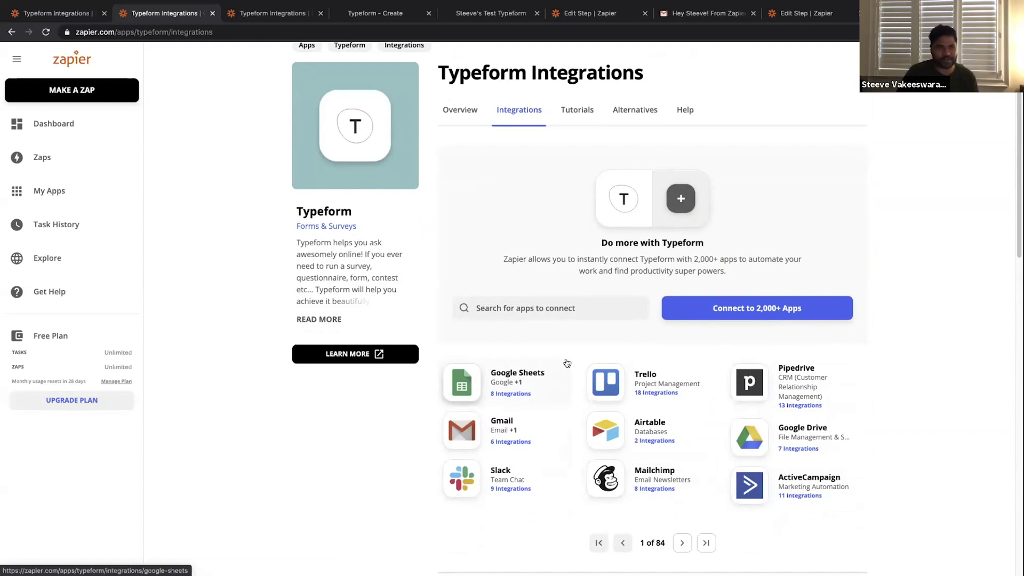
{"action": "scroll", "coordinate": [559, 344], "scroll_direction": "down", "scroll_amount": 4}
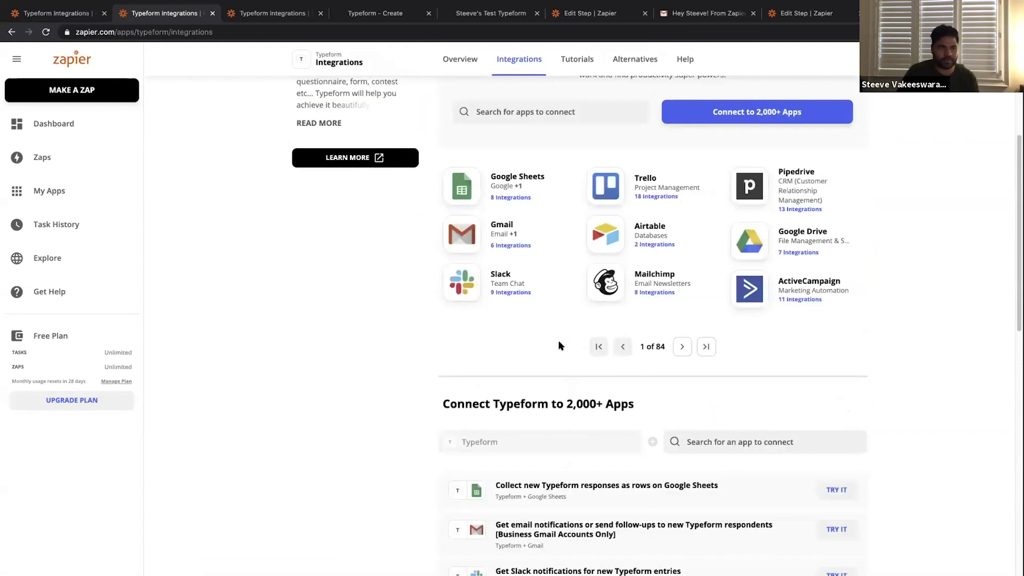
{"action": "scroll", "coordinate": [559, 345], "scroll_direction": "down", "scroll_amount": 3}
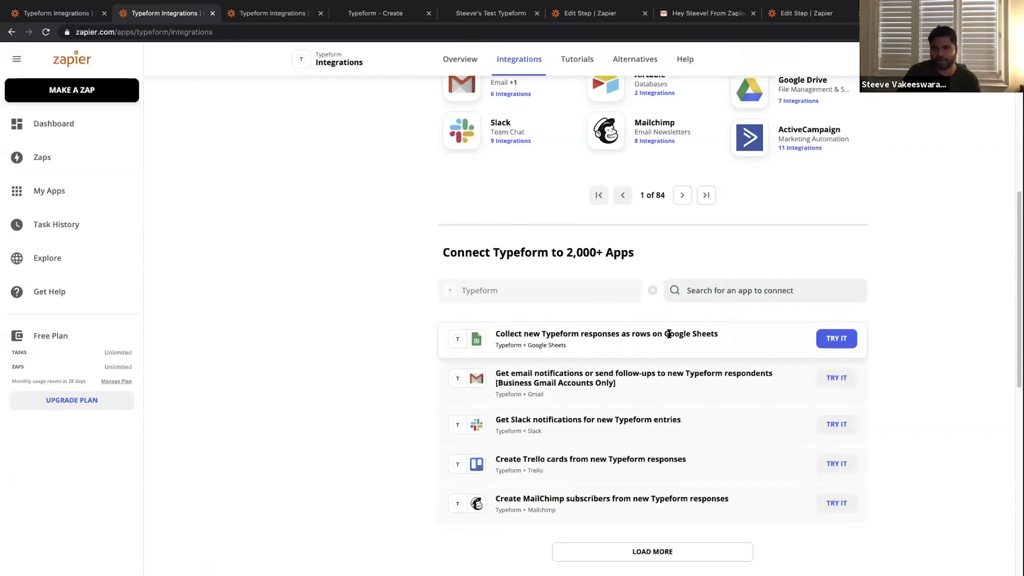
{"action": "scroll", "coordinate": [614, 373], "scroll_direction": "down", "scroll_amount": 1}
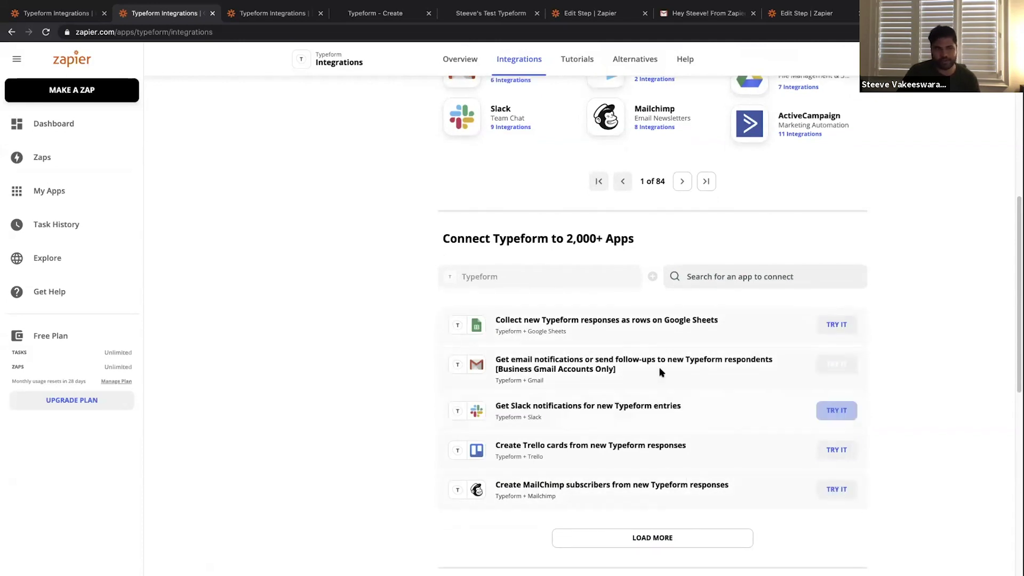
{"action": "scroll", "coordinate": [611, 403], "scroll_direction": "down", "scroll_amount": 1}
{"action": "scroll", "coordinate": [611, 402], "scroll_direction": "down", "scroll_amount": 3}
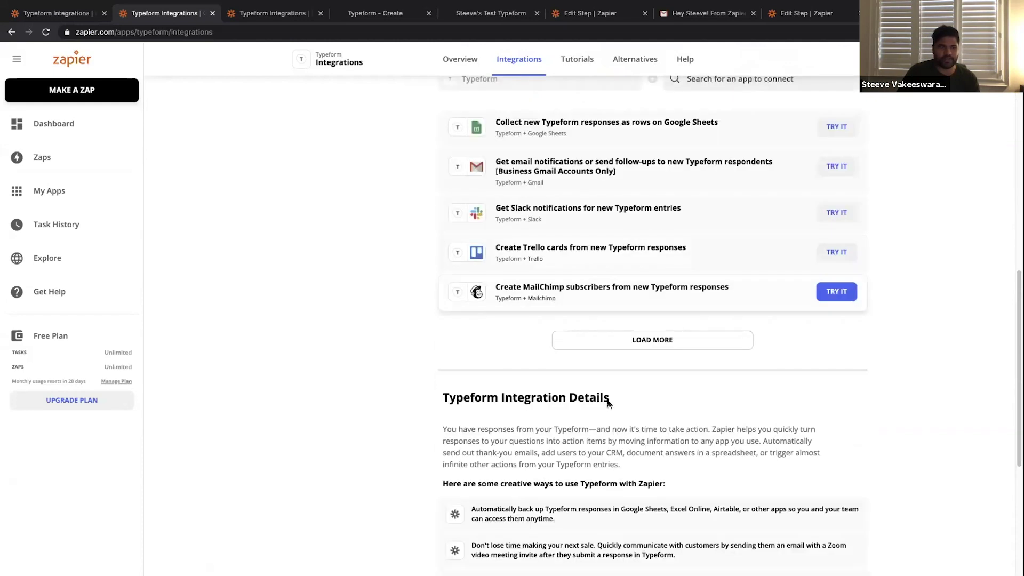
{"action": "scroll", "coordinate": [606, 401], "scroll_direction": "down", "scroll_amount": 4}
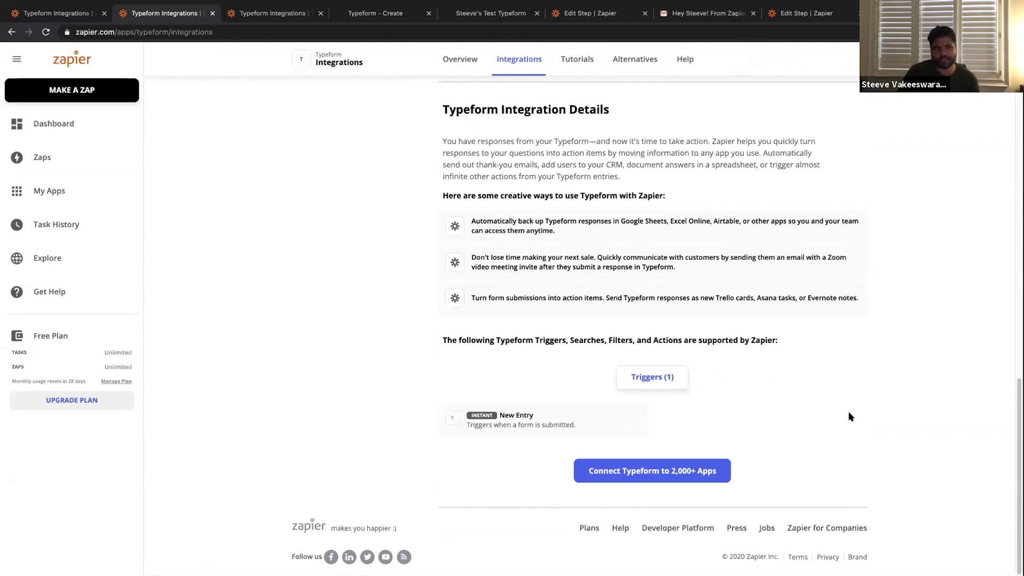
{"action": "scroll", "coordinate": [515, 383], "scroll_direction": "up", "scroll_amount": 10}
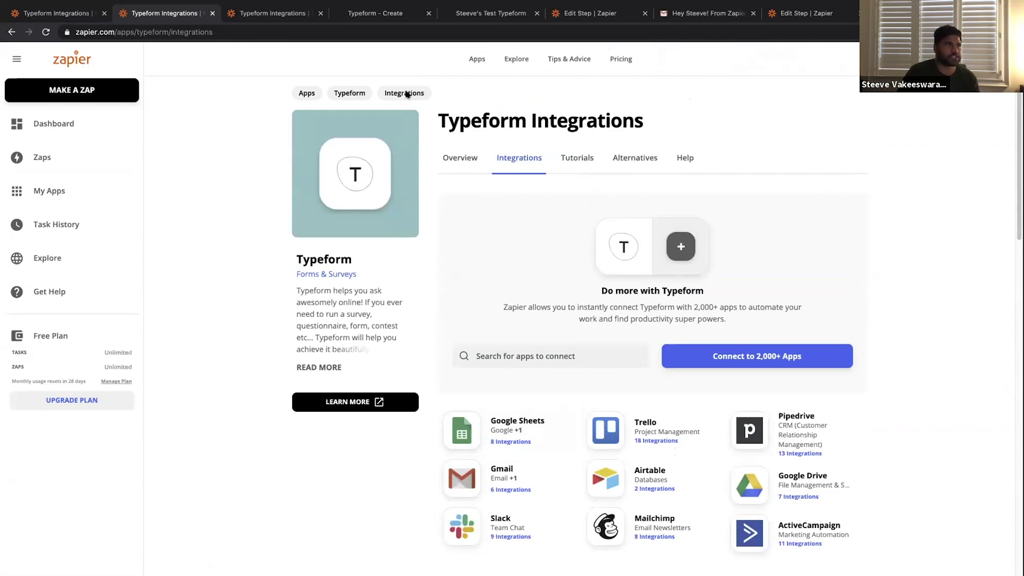
Switch to the Typeform test form, open its live version and start it, continuing to the first question.
{"action": "left_click", "coordinate": [376, 16]}
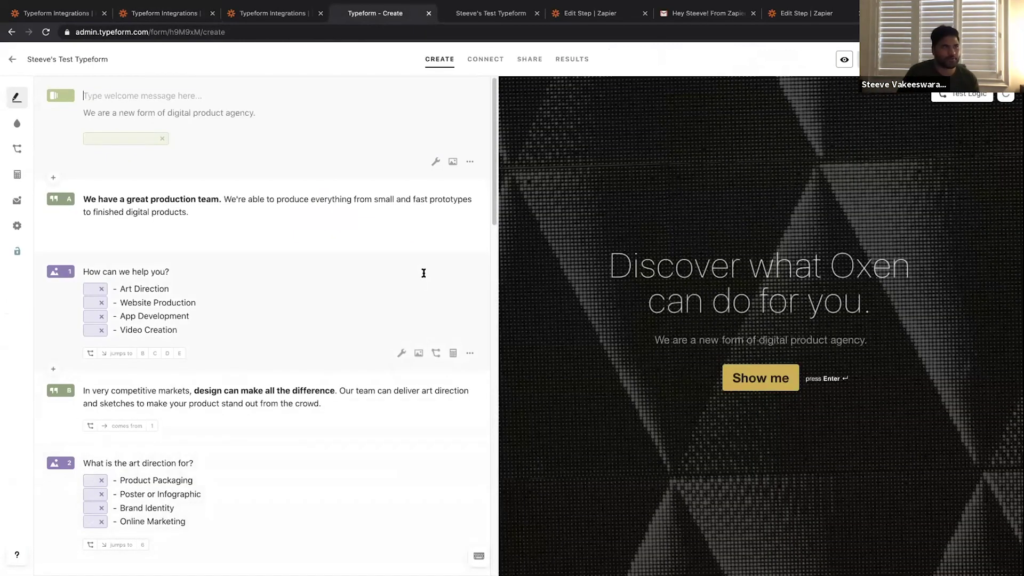
{"action": "left_click", "coordinate": [460, 13]}
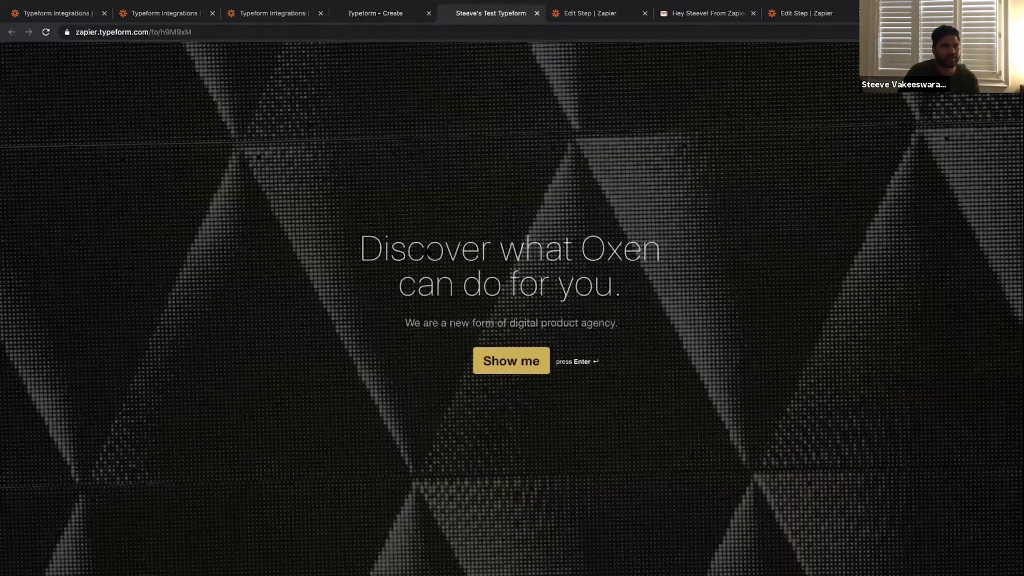
{"action": "left_click", "coordinate": [520, 361]}
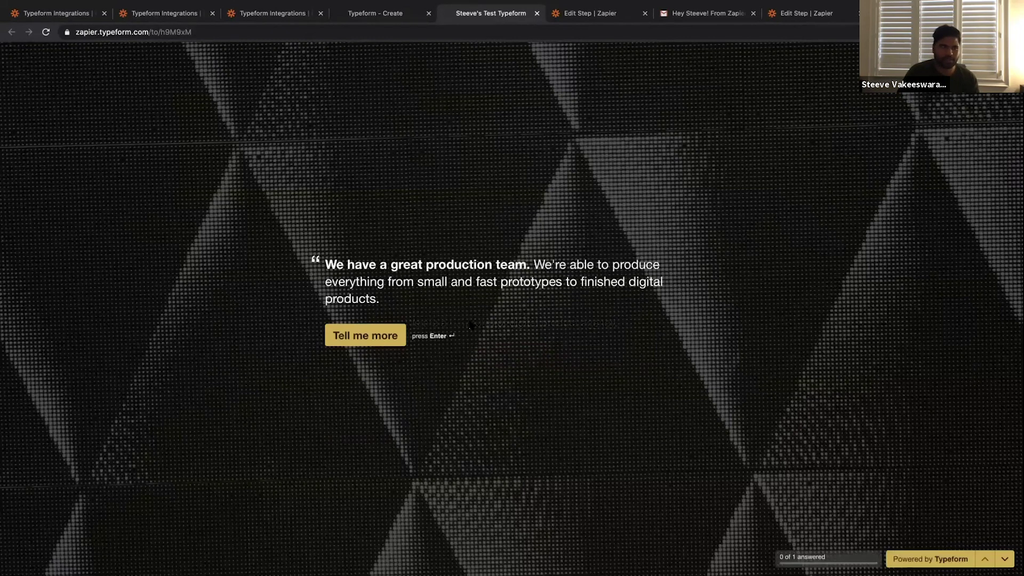
{"action": "left_click", "coordinate": [376, 344]}
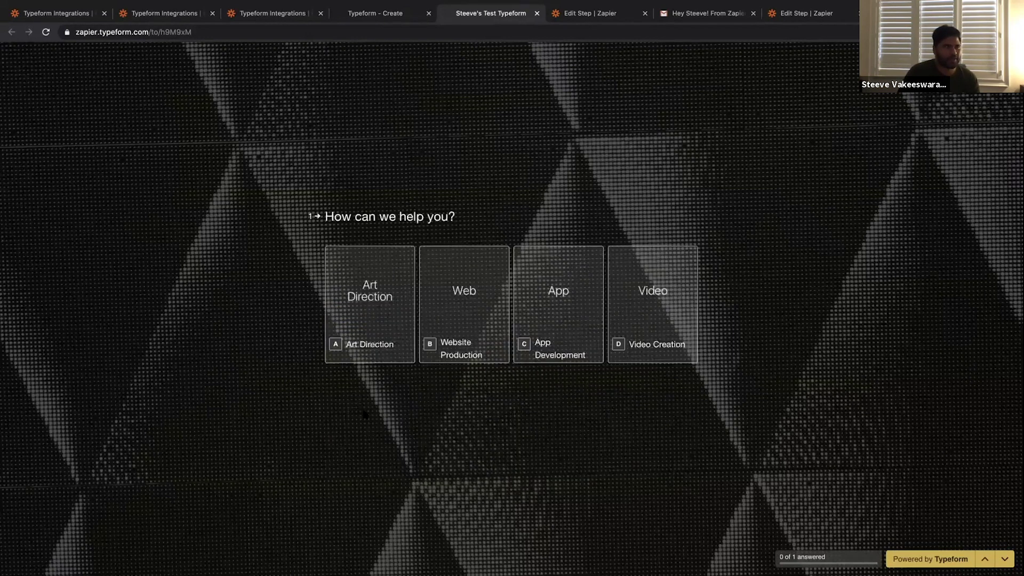
Choose Website Production as the help needed and Landing Page as the website type, and continue to the project details.
{"action": "left_click", "coordinate": [471, 288]}
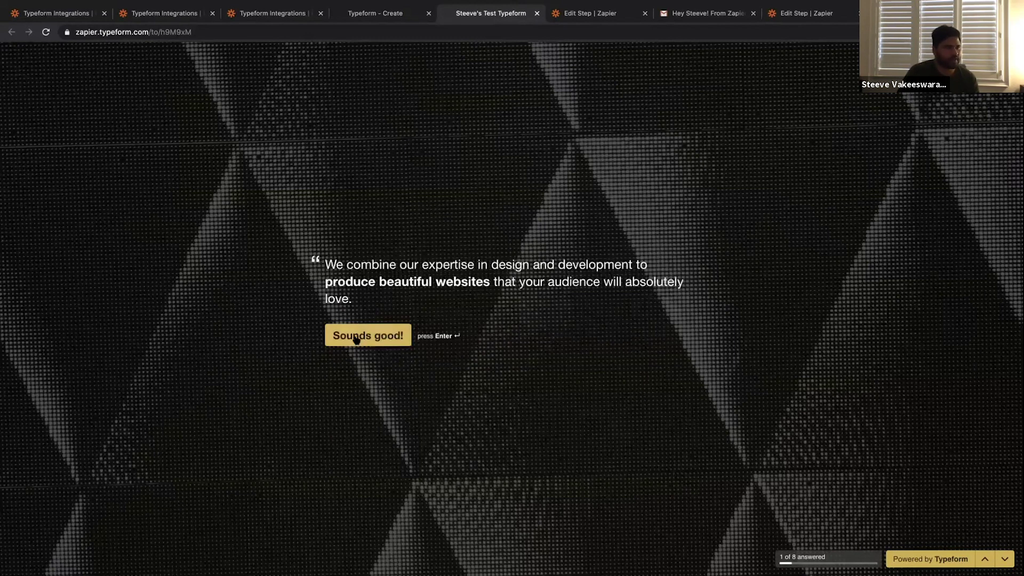
{"action": "left_click", "coordinate": [357, 338]}
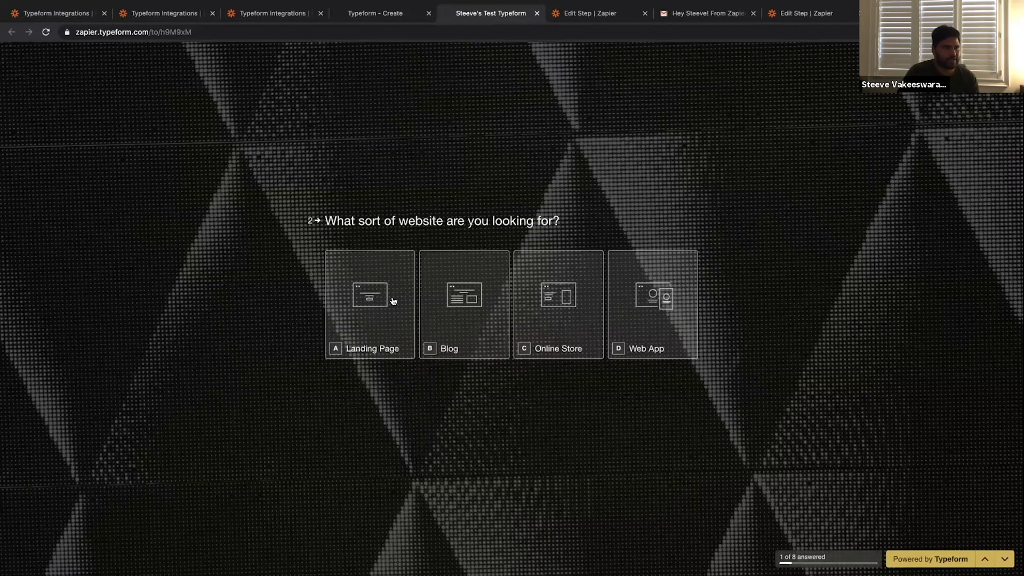
{"action": "left_click", "coordinate": [382, 289]}
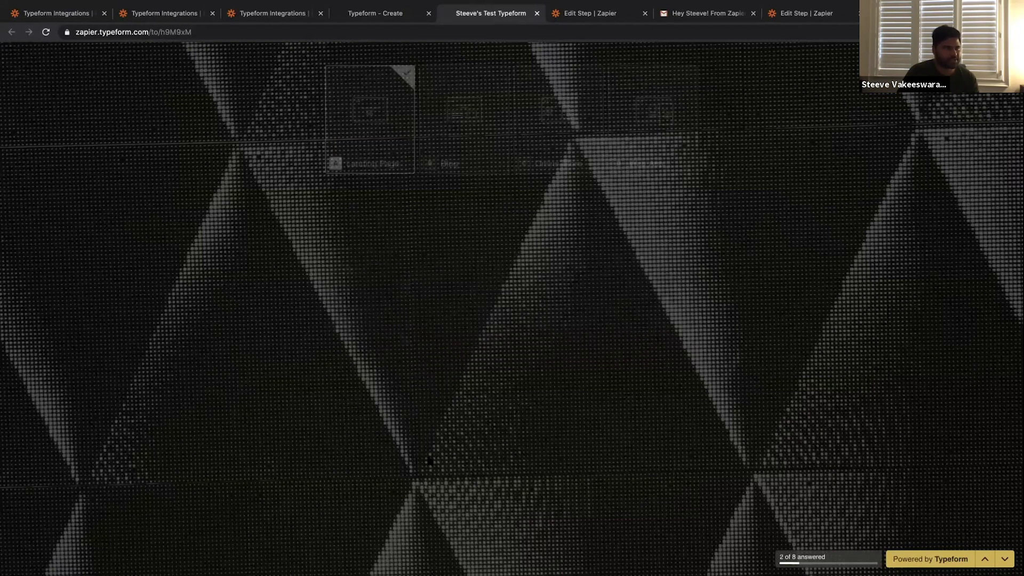
{"action": "left_click", "coordinate": [362, 328]}
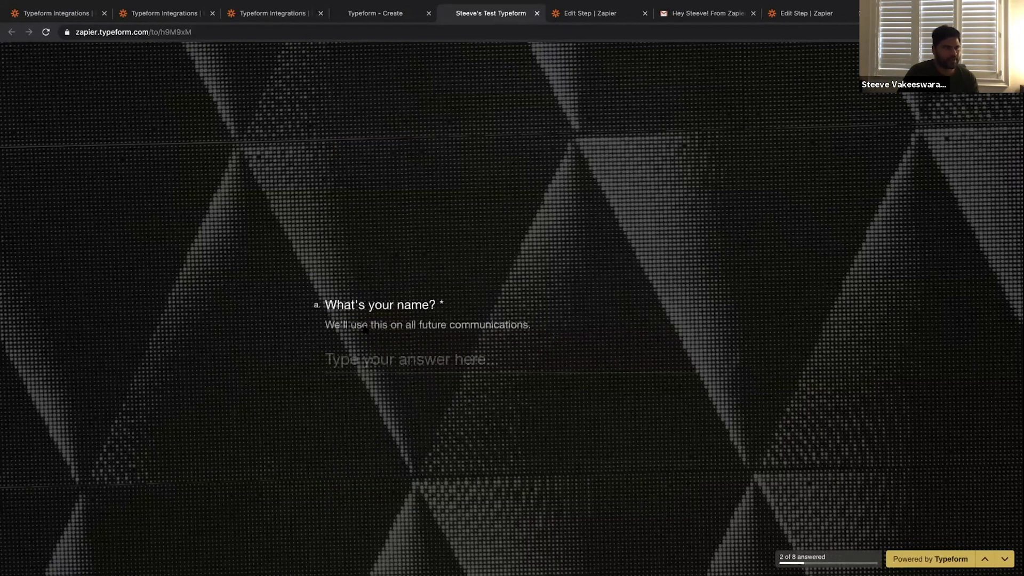
Answer the contact questions with the respondent's name and the company name.
{"action": "type", "text": "Steeve"}
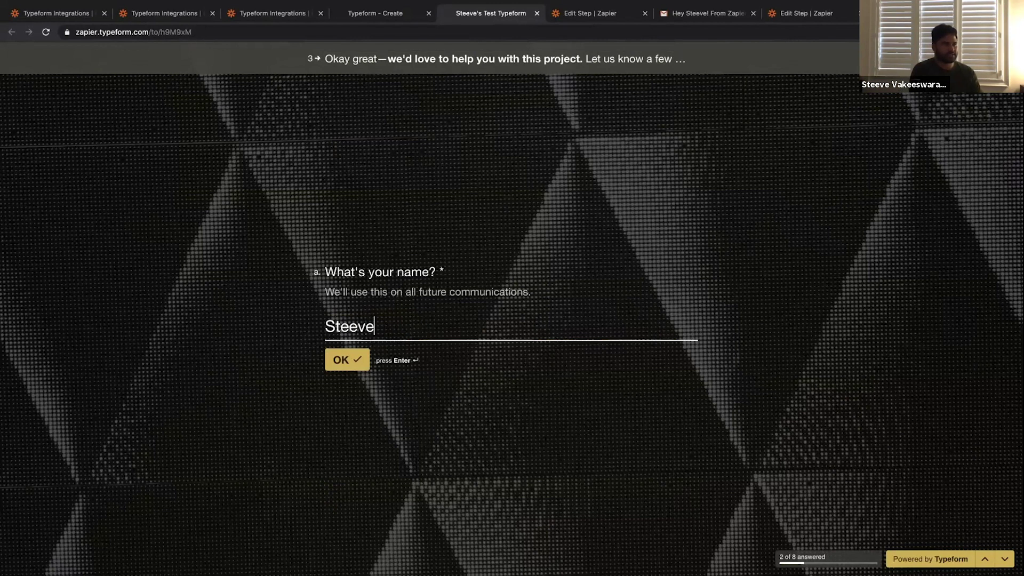
{"action": "key", "text": "Return"}
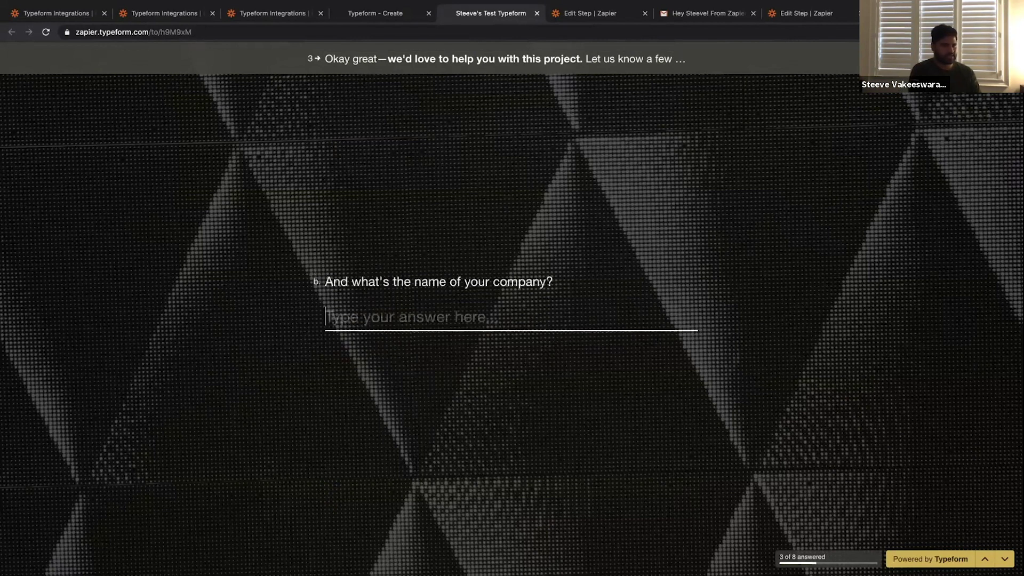
{"action": "type", "text": "Vakeeswaran"}
{"action": "key", "text": "Return"}
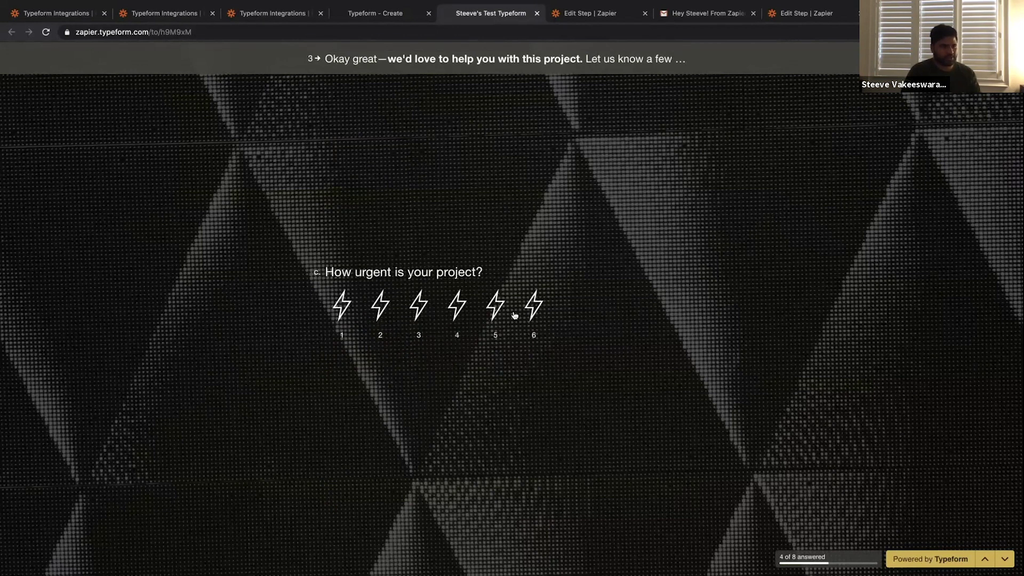
Rate the project urgency 6 and the budget 5, and skip the file upload question.
{"action": "left_click", "coordinate": [529, 312]}
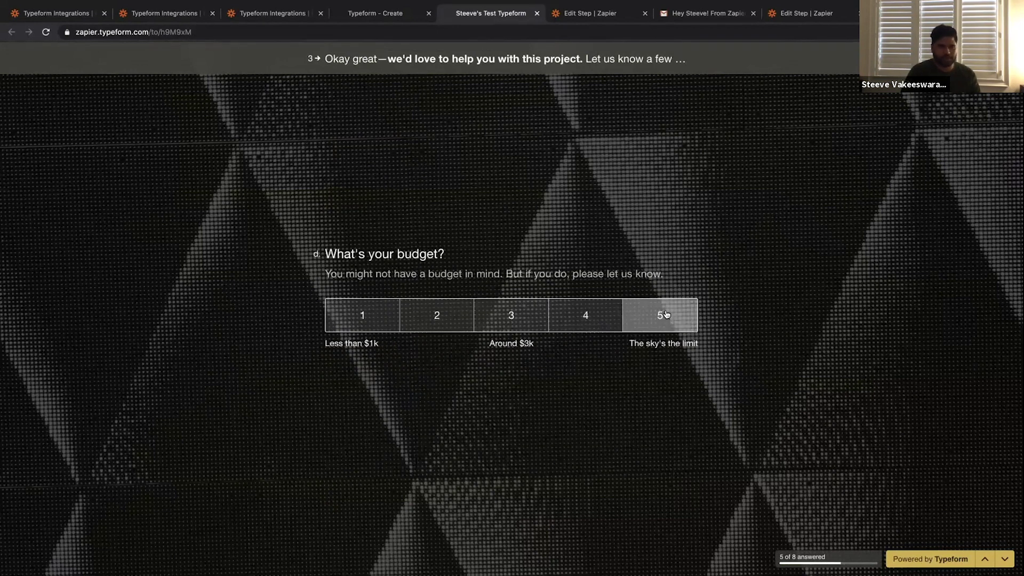
{"action": "left_click", "coordinate": [666, 315]}
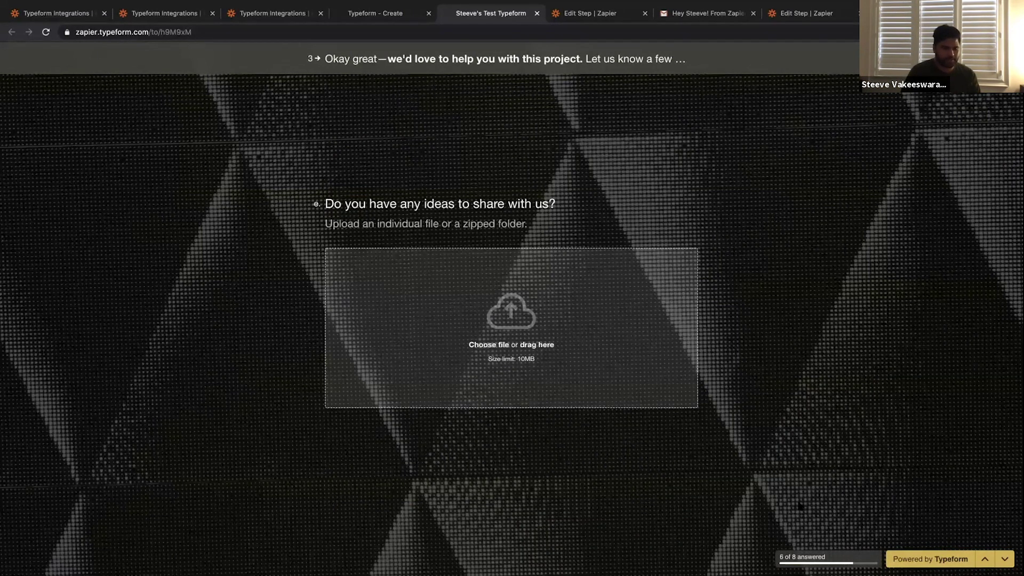
{"action": "scroll", "coordinate": [512, 288], "scroll_direction": "down", "scroll_amount": 3}
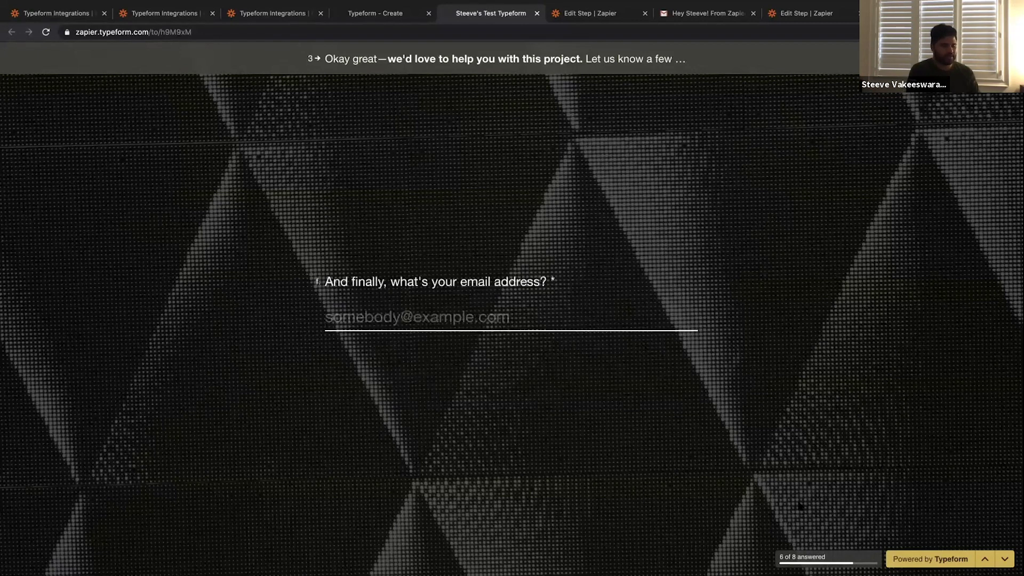
Enter the respondent's email address and submit the form.
{"action": "type", "text": "zape"}
{"action": "key", "text": "space"}
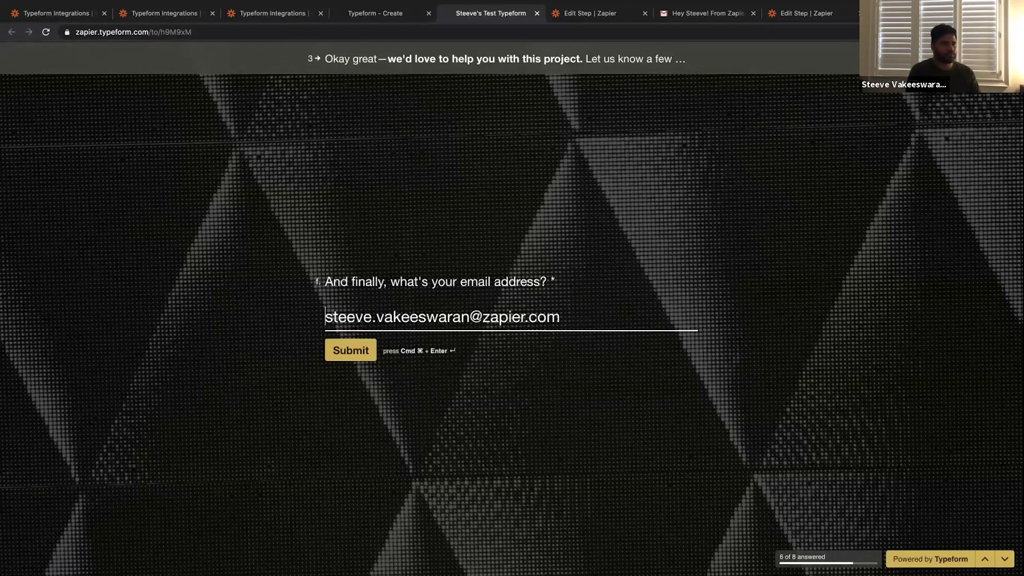
{"action": "left_click", "coordinate": [367, 344]}
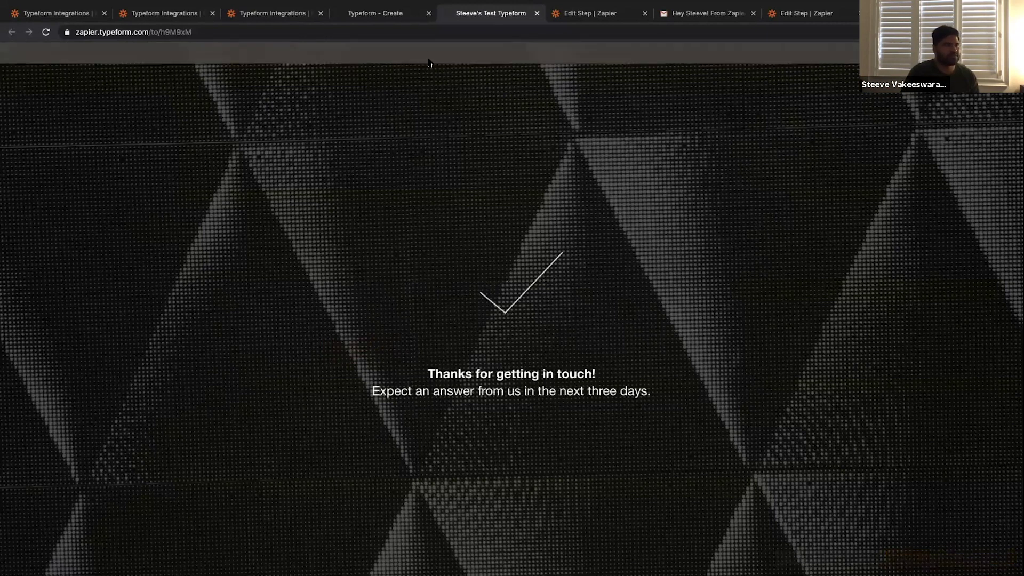
Check the test form's response insights in the Typeform admin, and return to the form's Create view.
{"action": "left_click", "coordinate": [410, 14]}
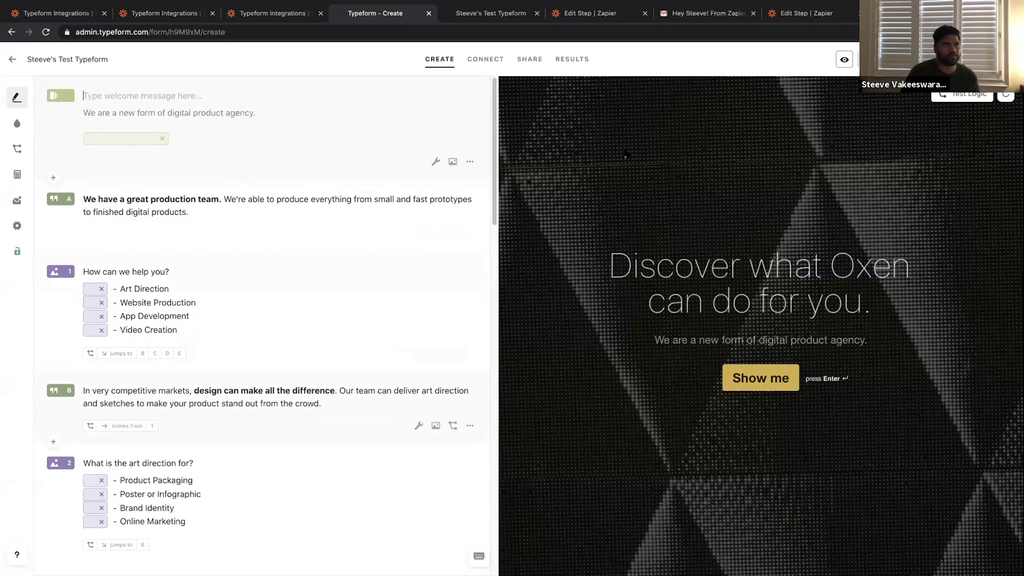
{"action": "left_click", "coordinate": [566, 60]}
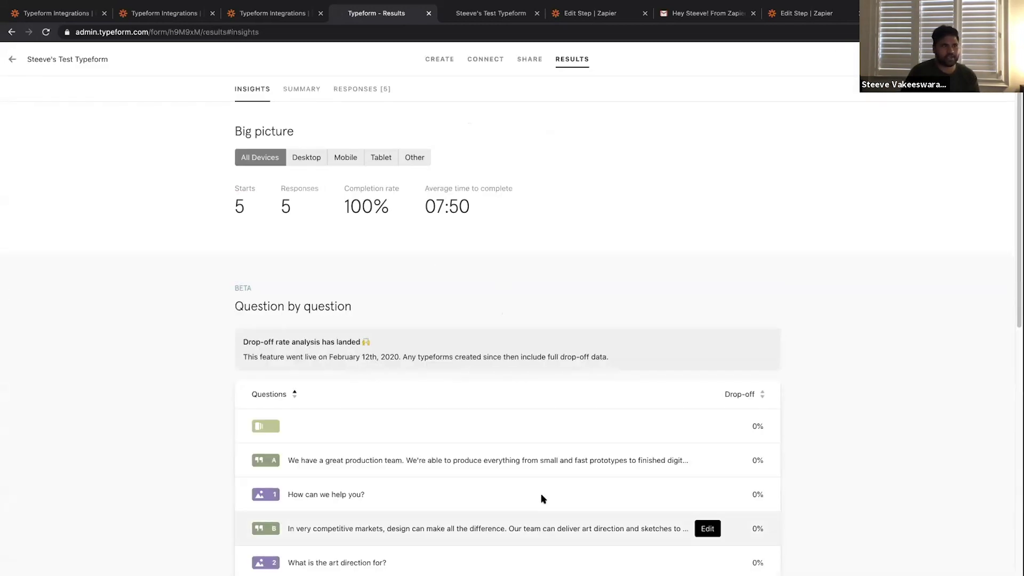
{"action": "left_click", "coordinate": [440, 59]}
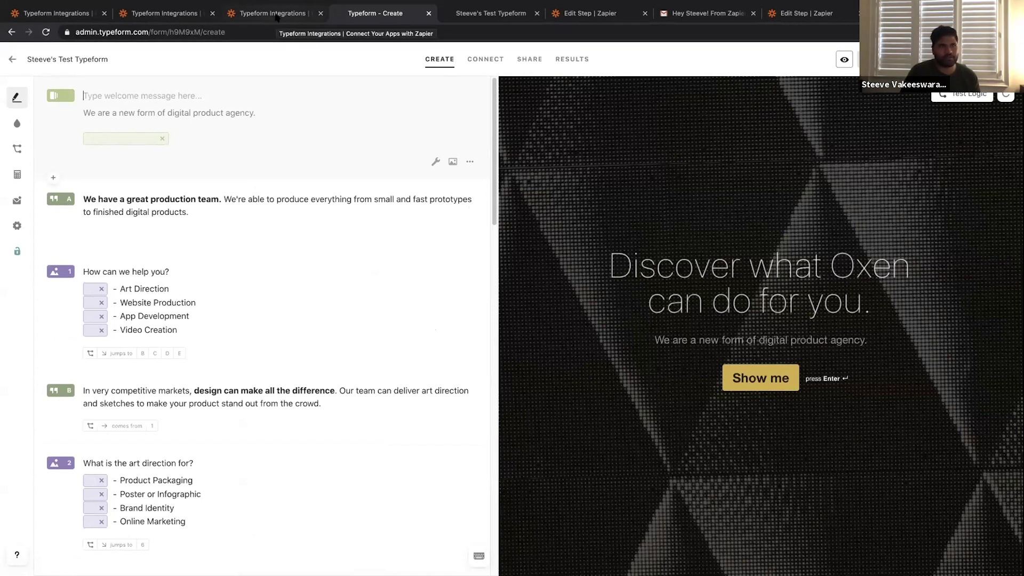
Switch to Zapier's Typeform integrations page, search for "gmail" among the apps to connect, and open the Typeform + Gmail integrations.
{"action": "left_click", "coordinate": [277, 16]}
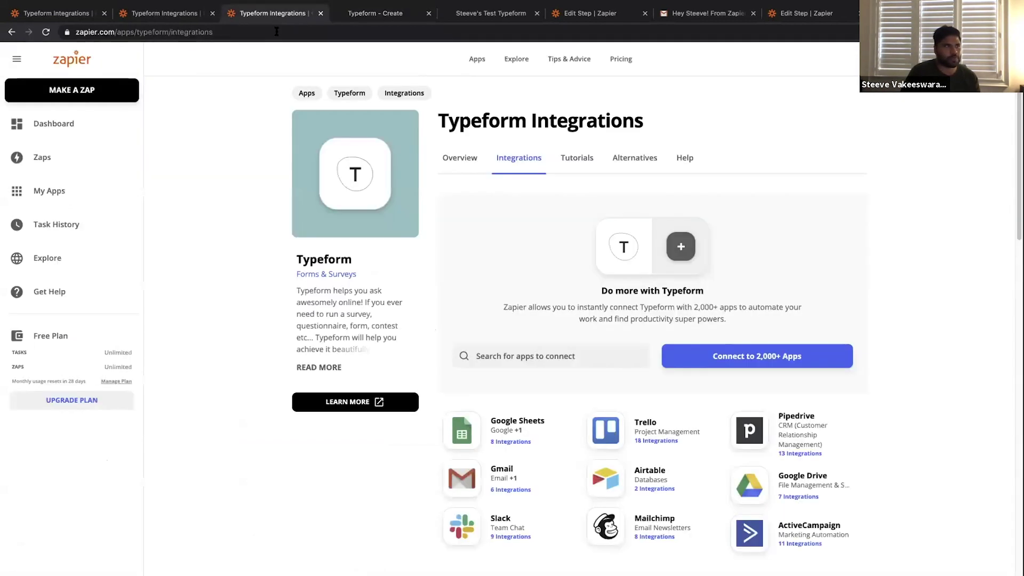
{"action": "left_click", "coordinate": [520, 359]}
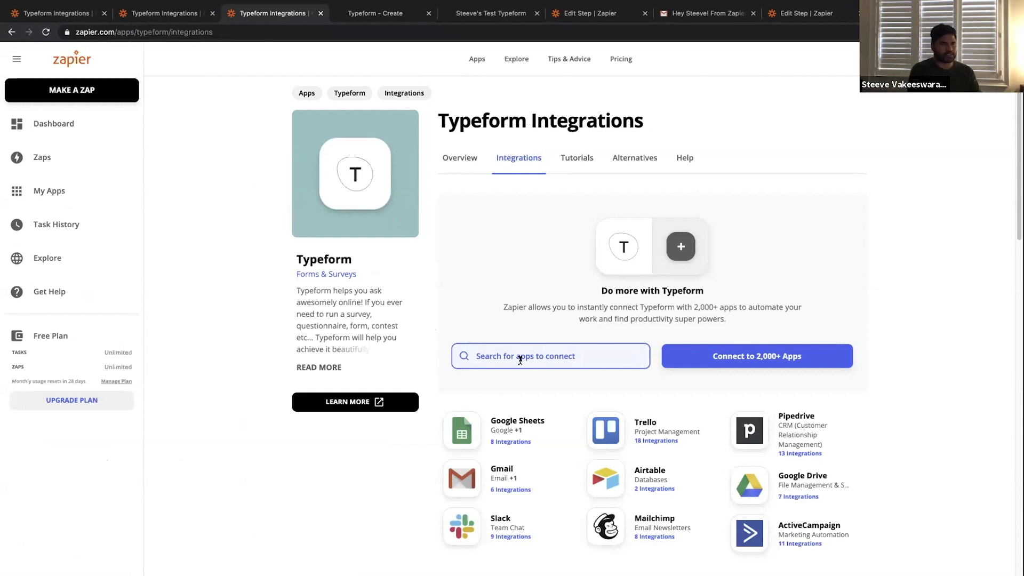
{"action": "type", "text": "gmail"}
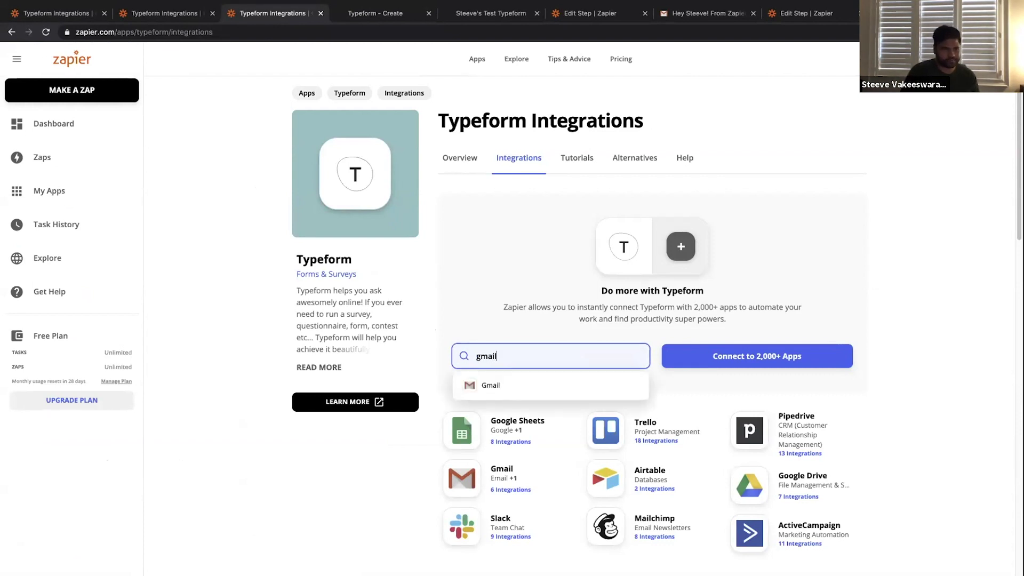
{"action": "left_click", "coordinate": [516, 387]}
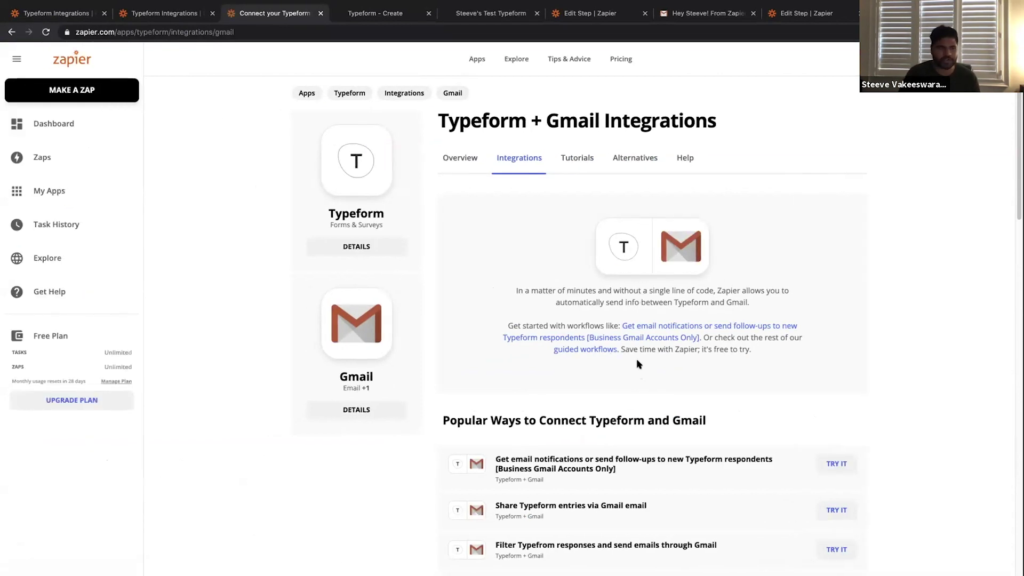
Browse the popular Typeform and Gmail workflows and try the one for email notifications or follow-ups to new Typeform respondents.
{"action": "scroll", "coordinate": [638, 363], "scroll_direction": "down", "scroll_amount": 5}
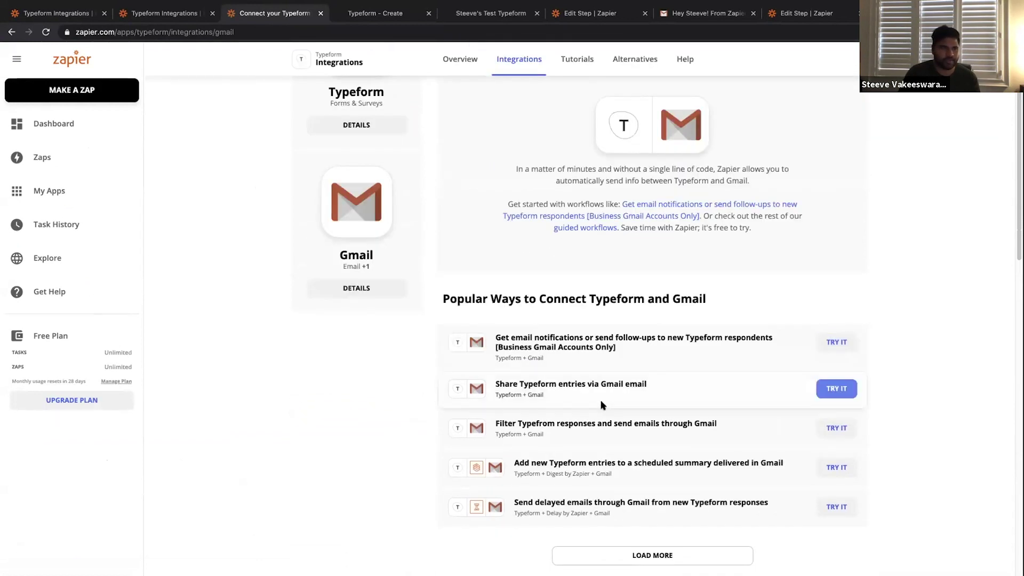
{"action": "scroll", "coordinate": [605, 400], "scroll_direction": "down", "scroll_amount": 2}
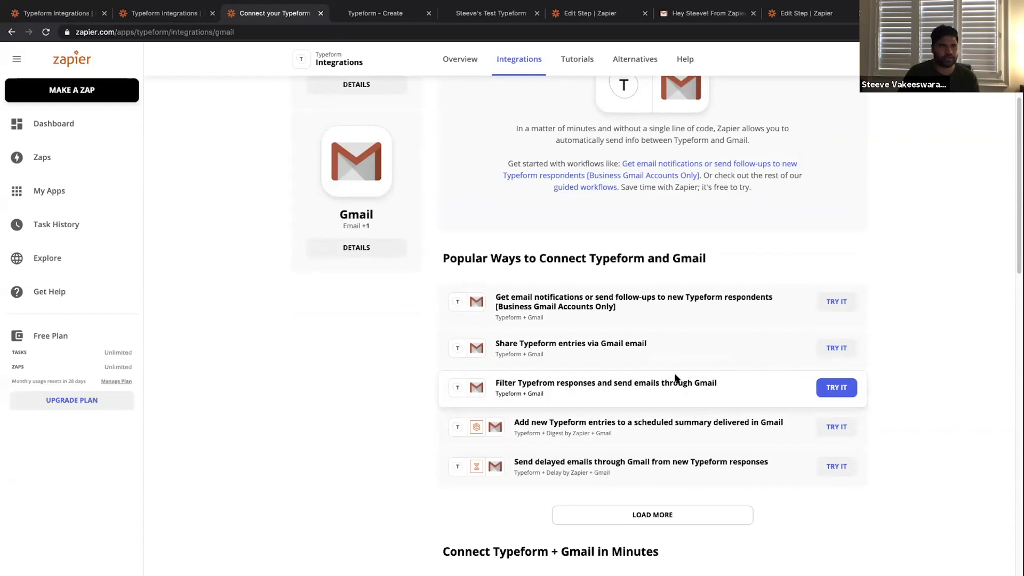
{"action": "scroll", "coordinate": [675, 378], "scroll_direction": "up", "scroll_amount": 2}
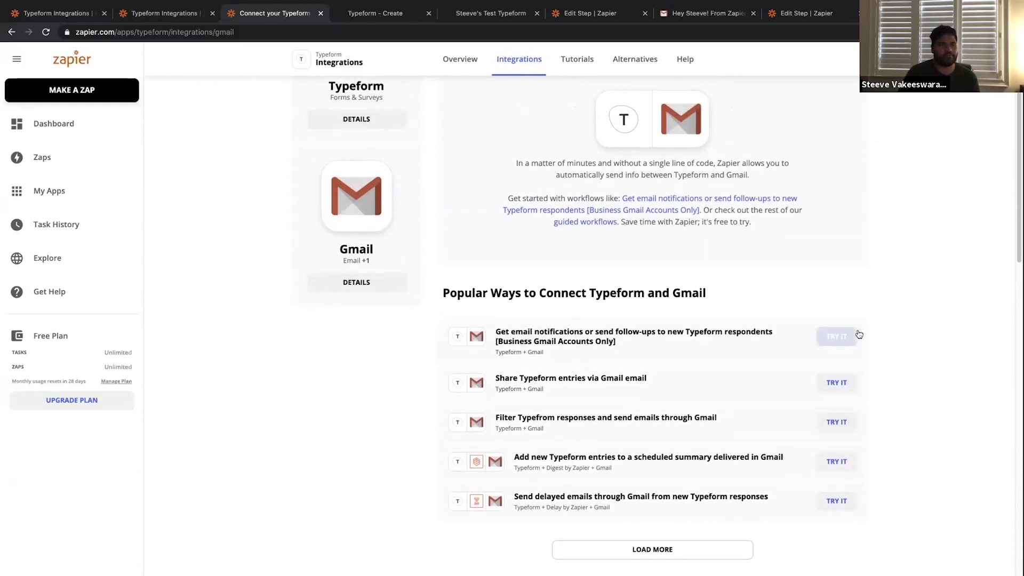
{"action": "left_click", "coordinate": [838, 336]}
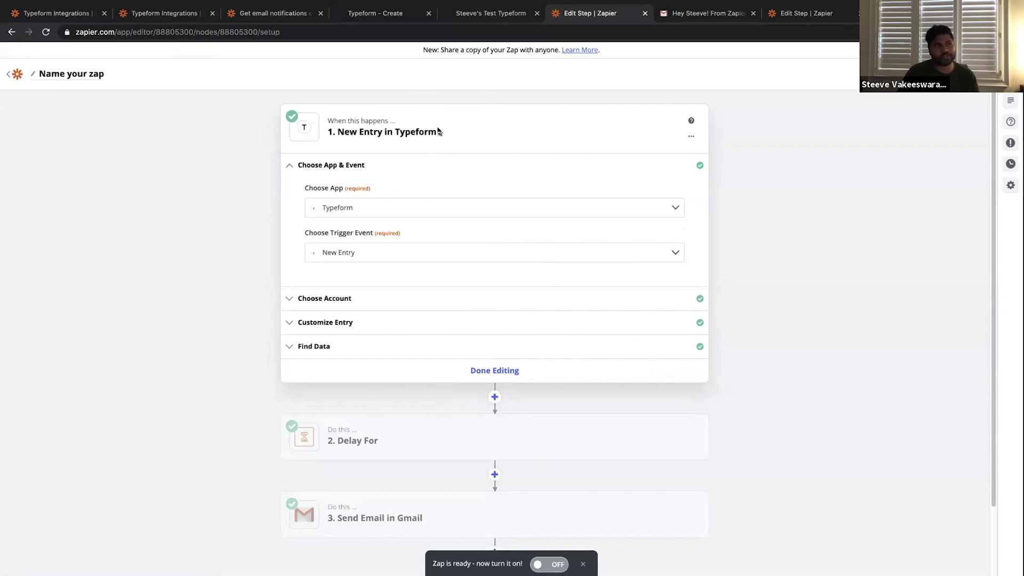
In the zap's trigger, choose Typeform with the New Entry event, and check the available Typeform accounts.
{"action": "left_click", "coordinate": [370, 206]}
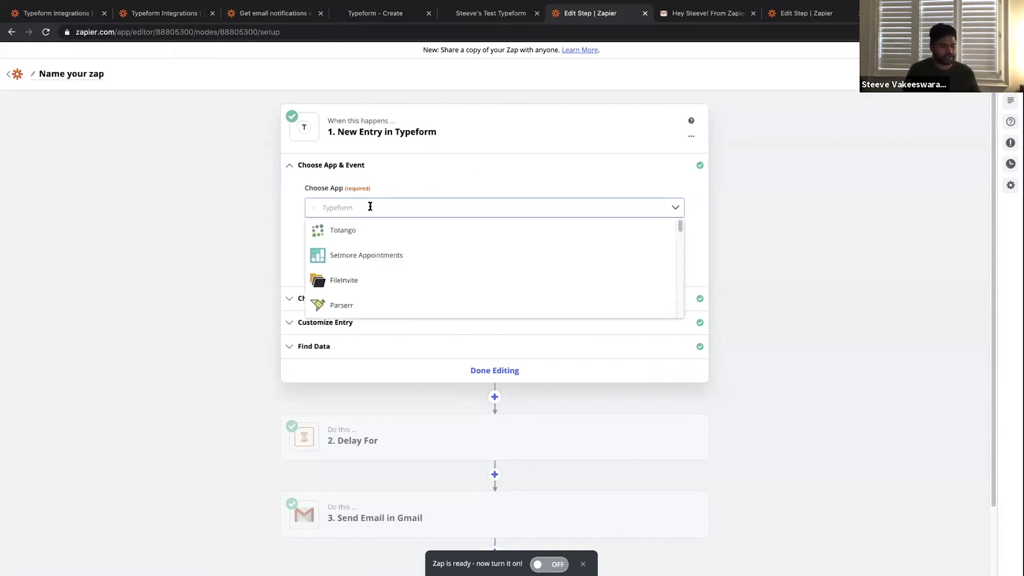
{"action": "type", "text": "typeform"}
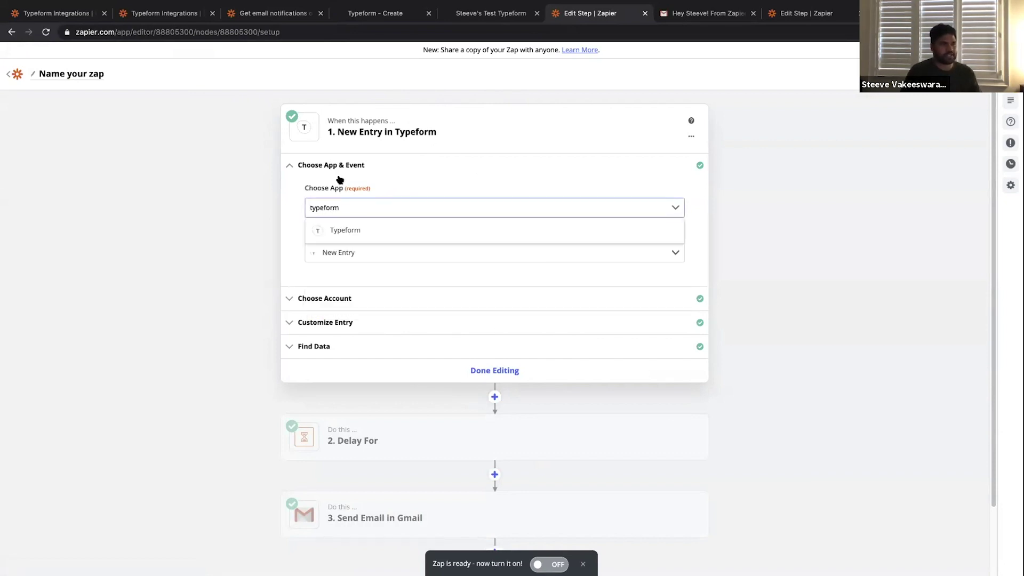
{"action": "left_click", "coordinate": [373, 231]}
{"action": "left_click", "coordinate": [365, 252]}
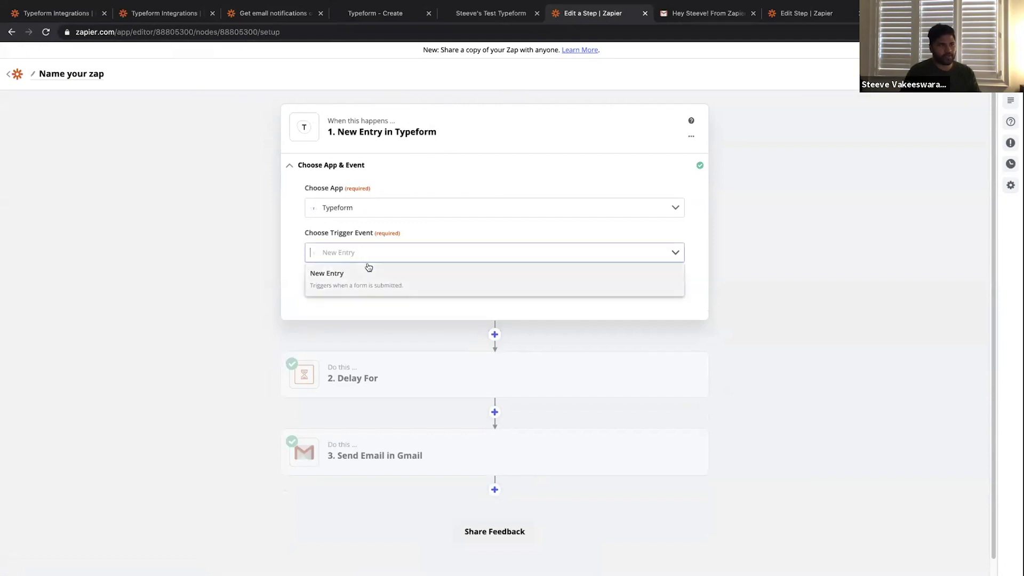
{"action": "left_click", "coordinate": [361, 283]}
{"action": "left_click", "coordinate": [377, 284]}
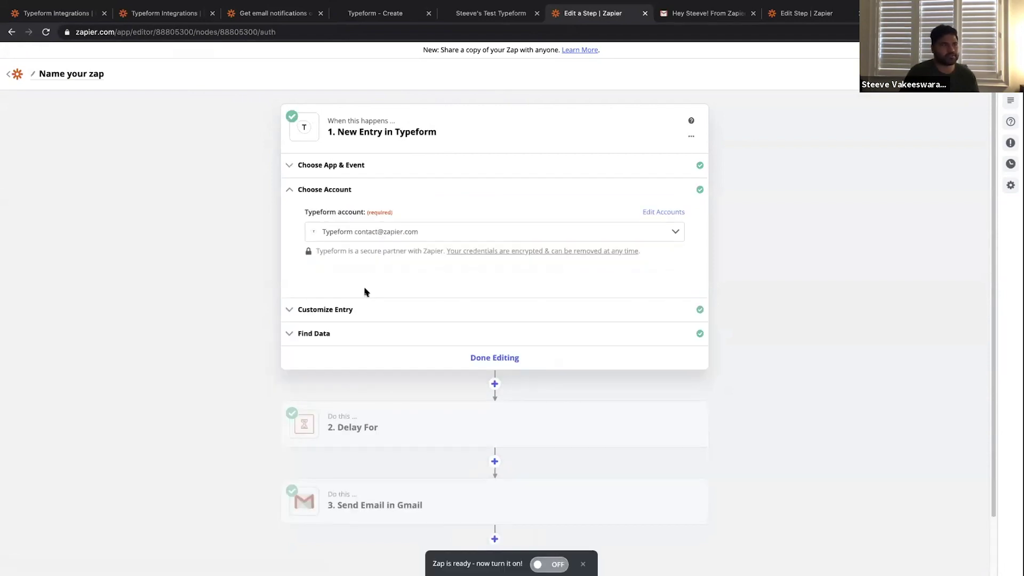
{"action": "left_click", "coordinate": [402, 230]}
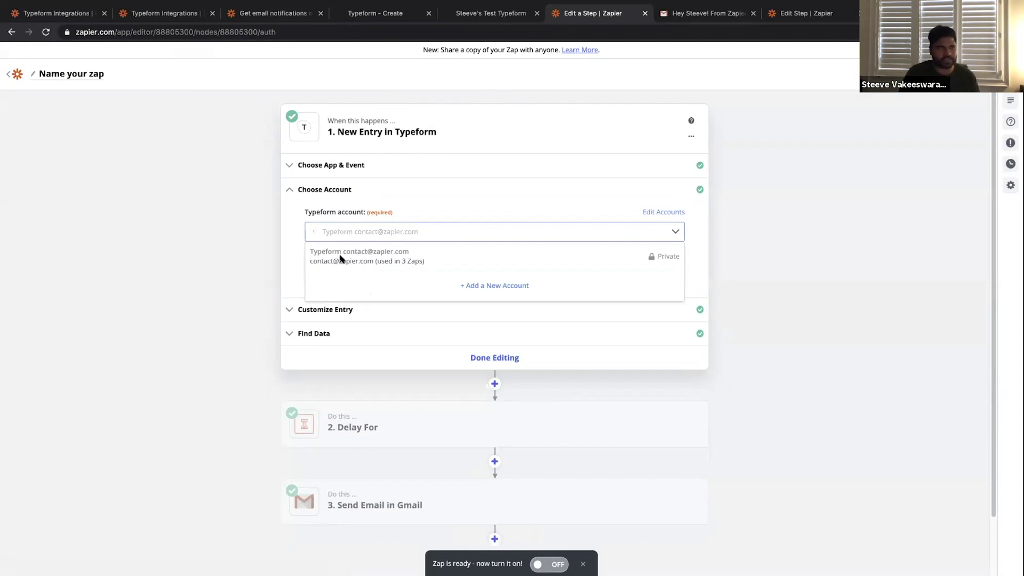
{"action": "left_click", "coordinate": [281, 256]}
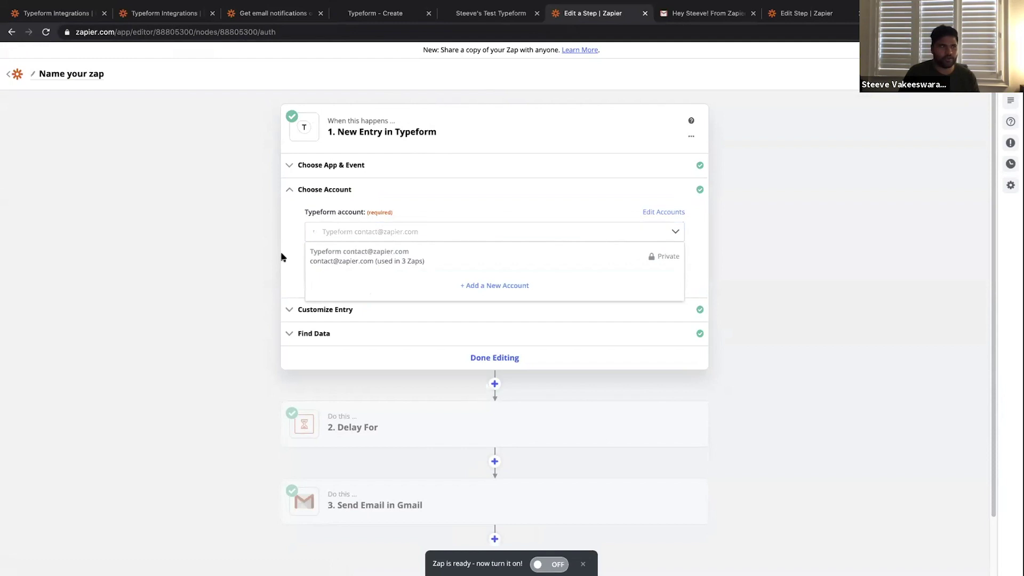
Customize the trigger's entry by searching the form list and selecting the test Typeform.
{"action": "left_click", "coordinate": [388, 311]}
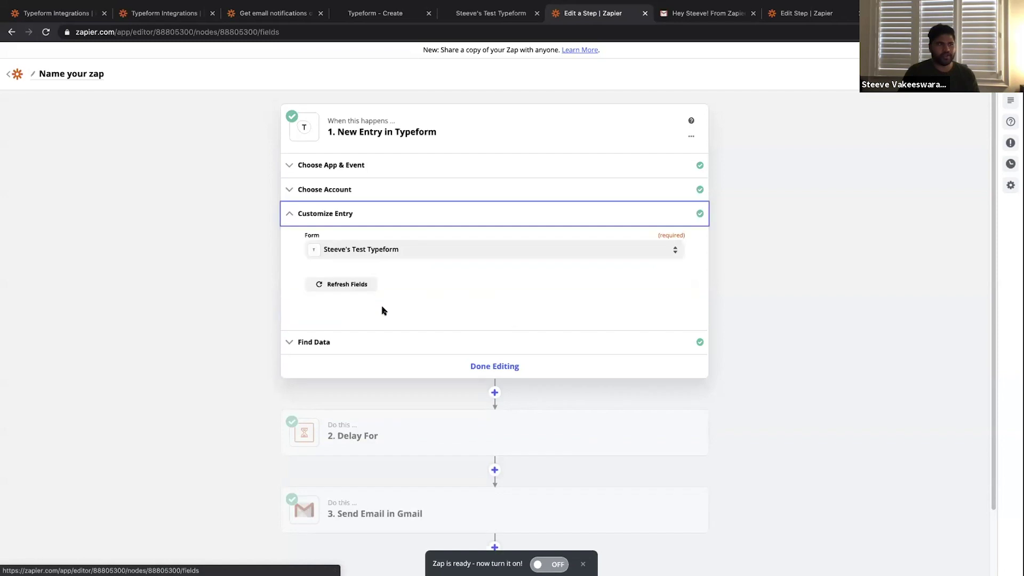
{"action": "left_click", "coordinate": [390, 252]}
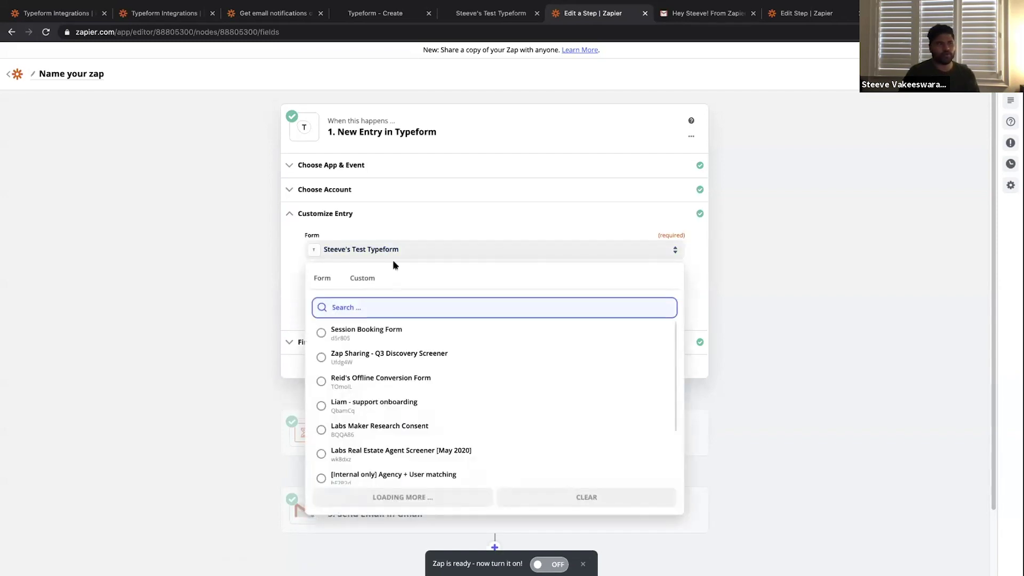
{"action": "scroll", "coordinate": [397, 448], "scroll_direction": "down", "scroll_amount": 1}
{"action": "scroll", "coordinate": [403, 395], "scroll_direction": "down", "scroll_amount": 3}
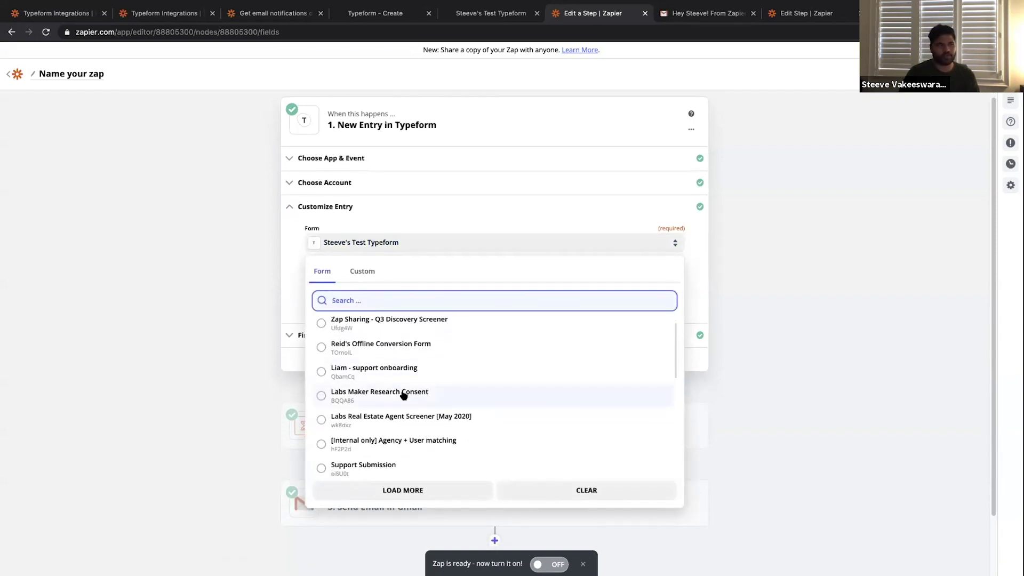
{"action": "scroll", "coordinate": [407, 404], "scroll_direction": "up", "scroll_amount": 4}
{"action": "left_click", "coordinate": [393, 300]}
{"action": "type", "text": "steeve"}
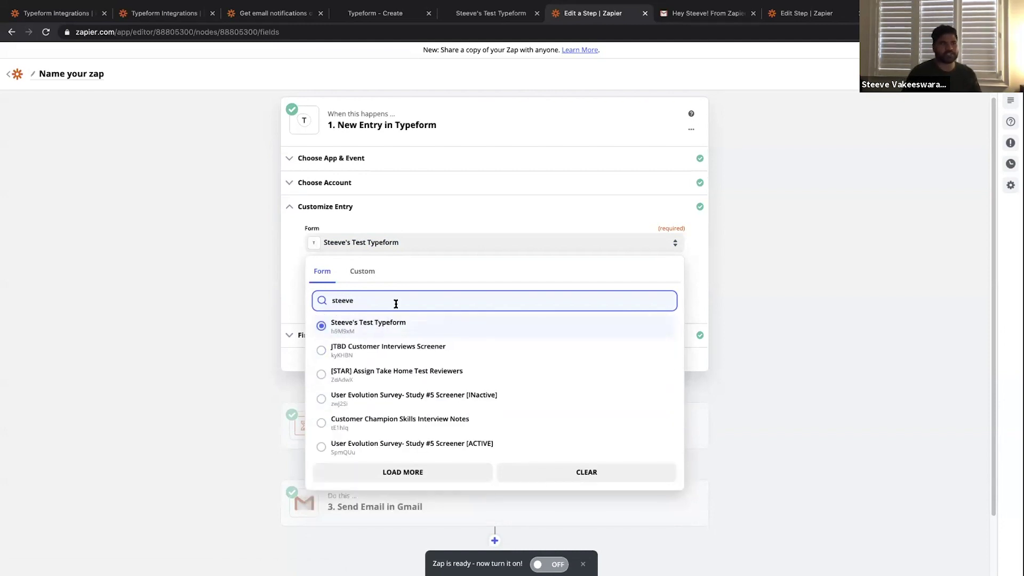
{"action": "left_click", "coordinate": [365, 327]}
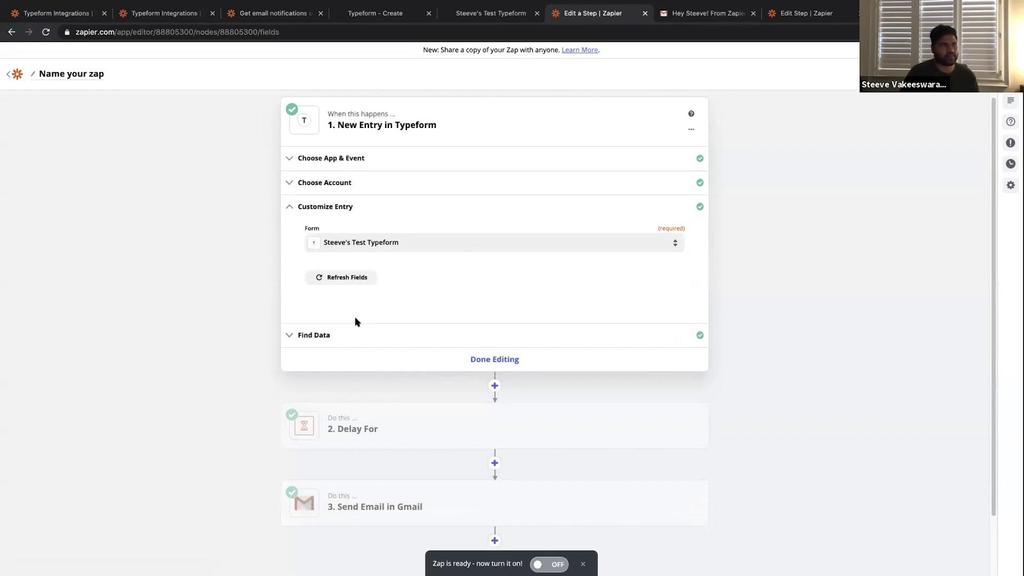
Examine the responses in sample Entry A under the trigger's Find Data, and continue past the trigger setup.
{"action": "left_click", "coordinate": [352, 334]}
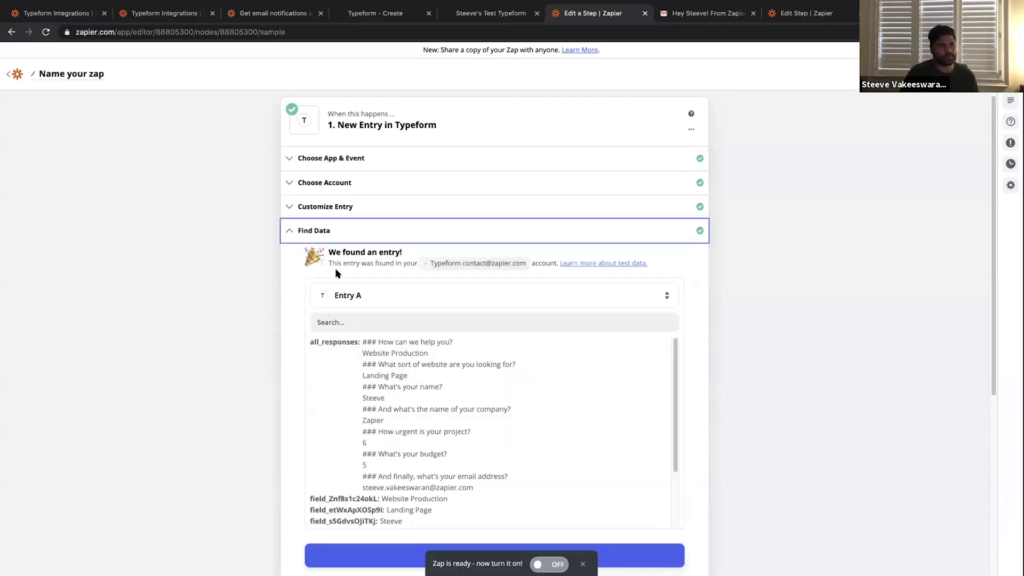
{"action": "scroll", "coordinate": [398, 389], "scroll_direction": "down", "scroll_amount": 3}
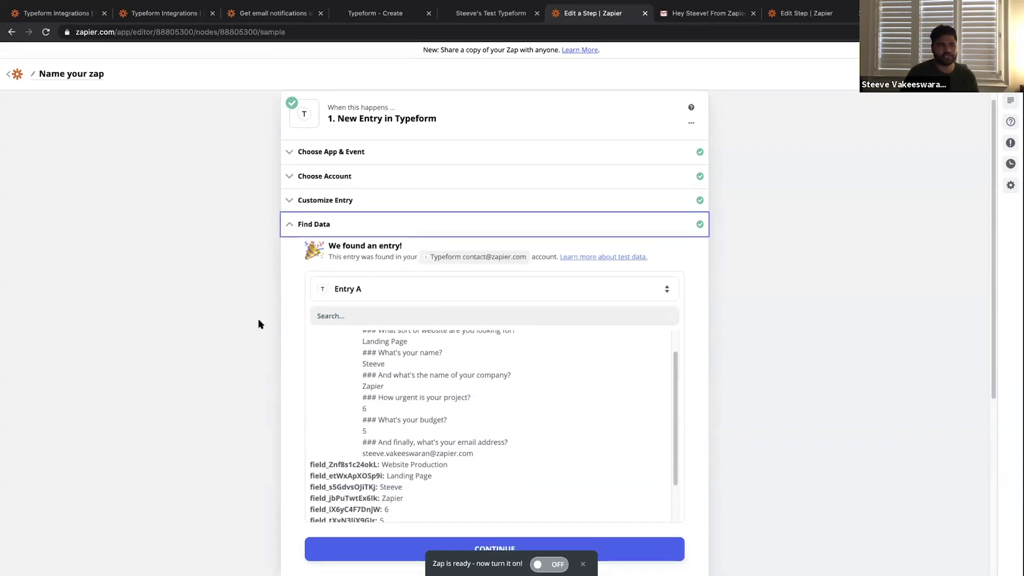
{"action": "scroll", "coordinate": [257, 325], "scroll_direction": "down", "scroll_amount": 3}
{"action": "scroll", "coordinate": [439, 266], "scroll_direction": "up", "scroll_amount": 2}
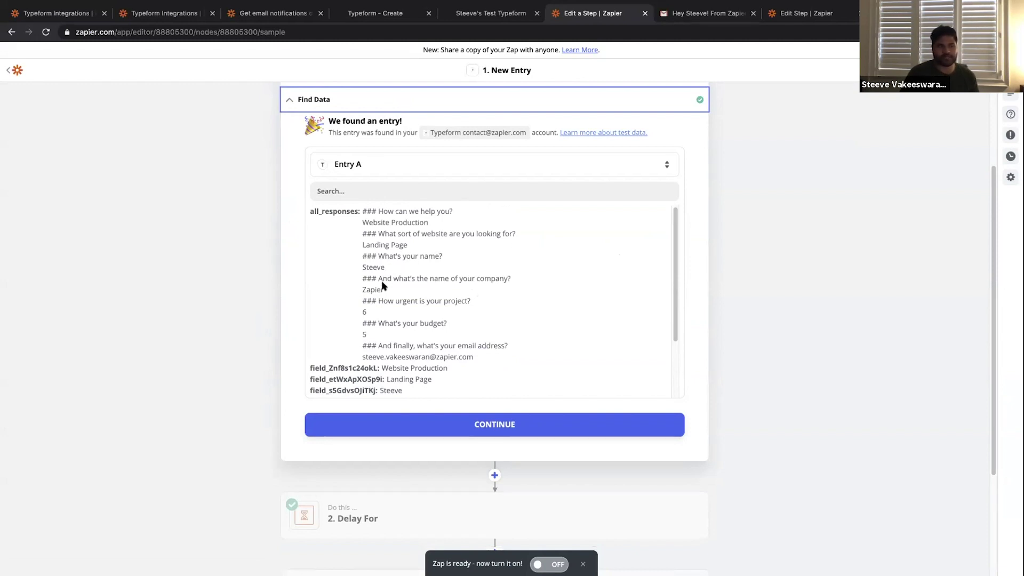
{"action": "left_click", "coordinate": [380, 264]}
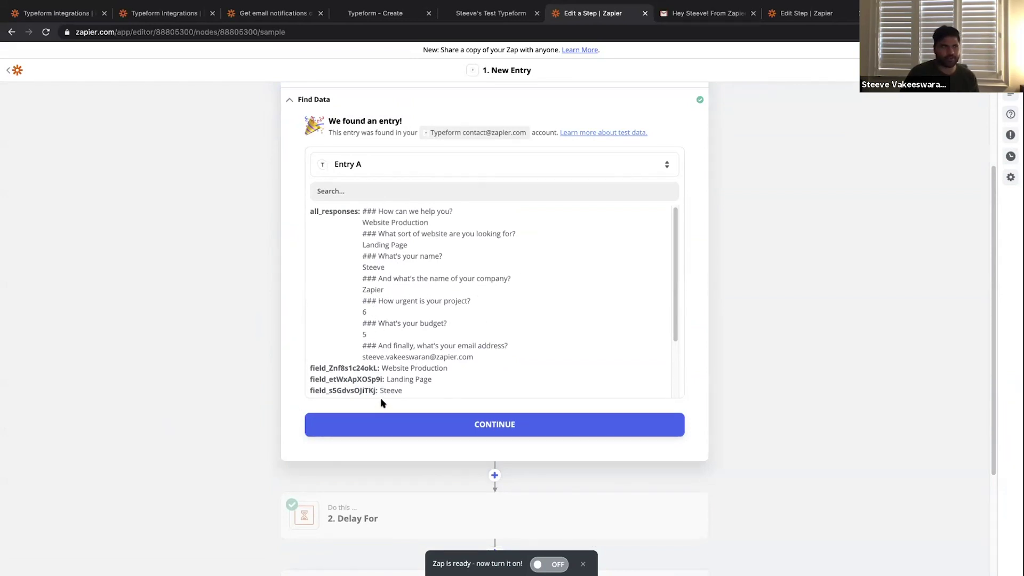
{"action": "scroll", "coordinate": [385, 417], "scroll_direction": "up", "scroll_amount": 3}
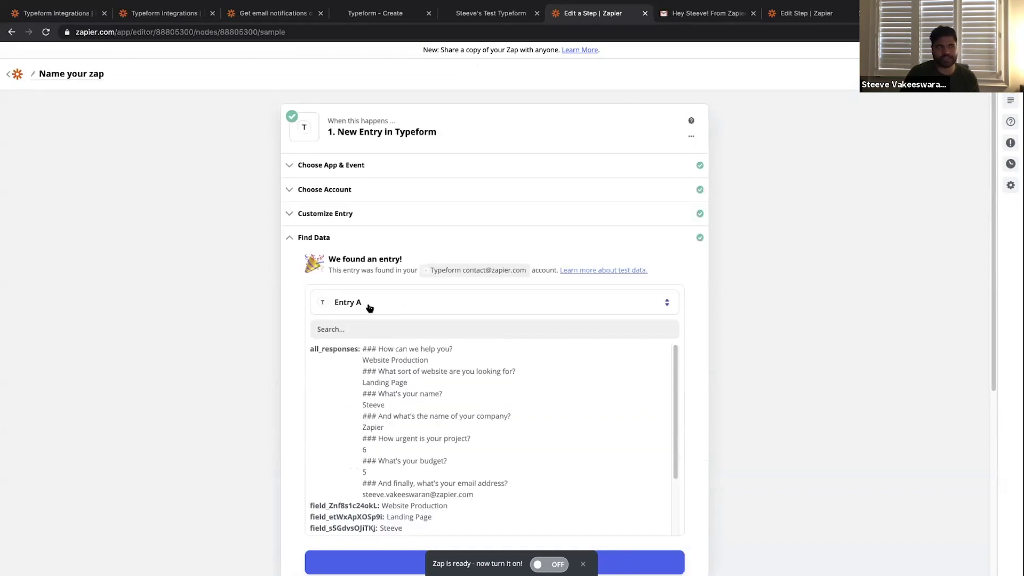
{"action": "scroll", "coordinate": [370, 308], "scroll_direction": "down", "scroll_amount": 1}
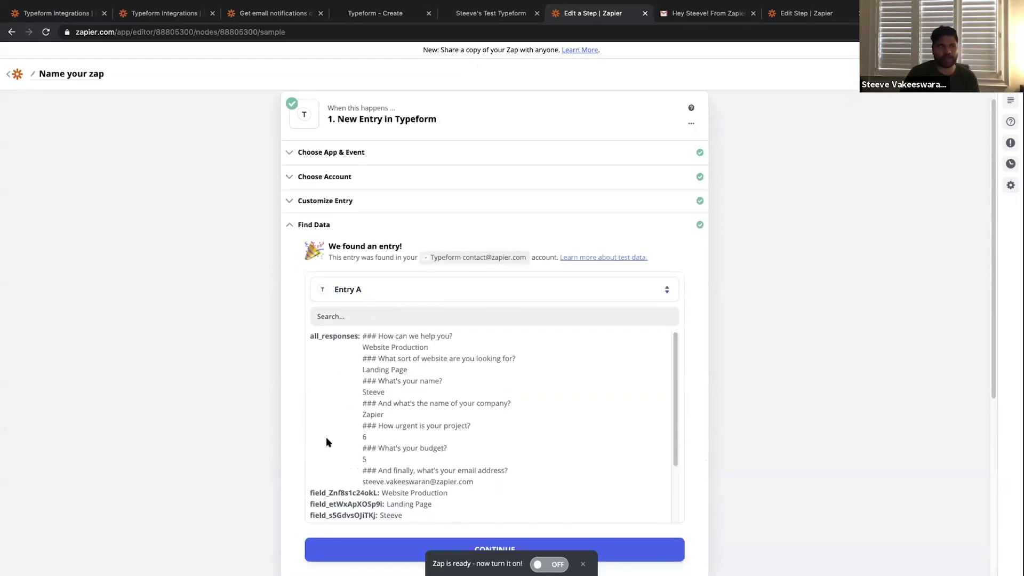
{"action": "left_click", "coordinate": [348, 545]}
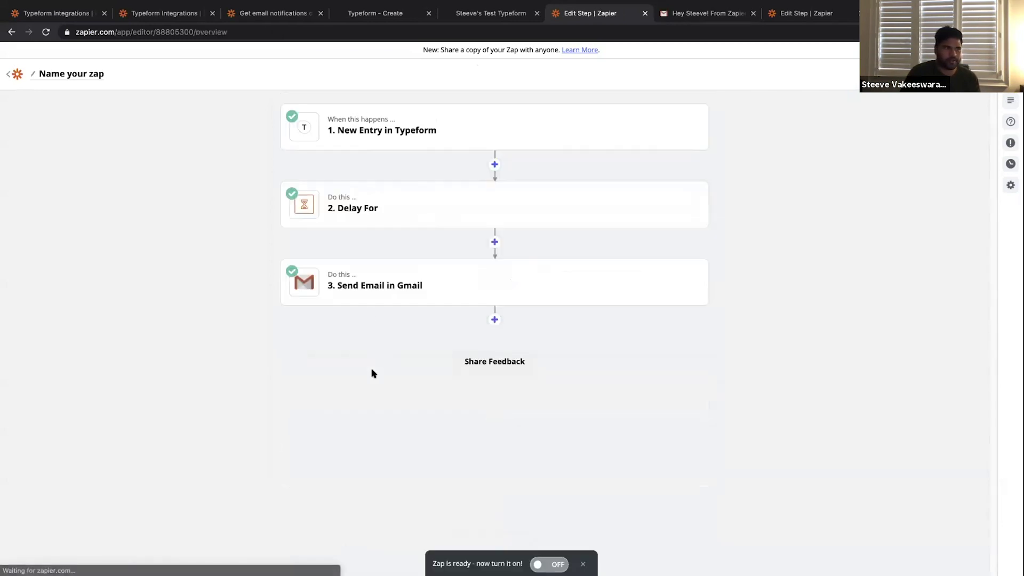
Review the Delay For step's app choices, action events, and delay value and unit.
{"action": "left_click", "coordinate": [372, 218]}
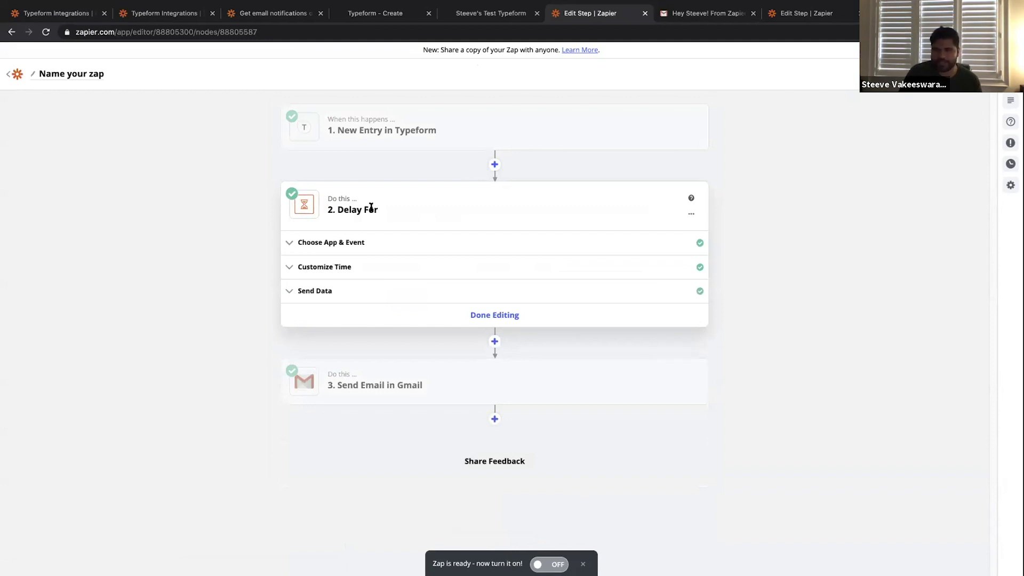
{"action": "left_click", "coordinate": [355, 237]}
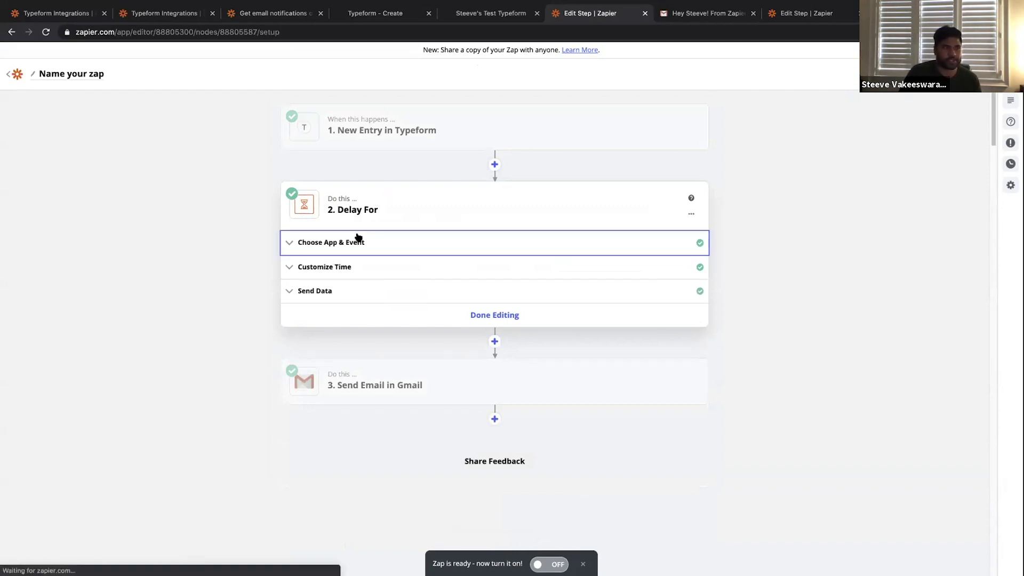
{"action": "left_click", "coordinate": [360, 284]}
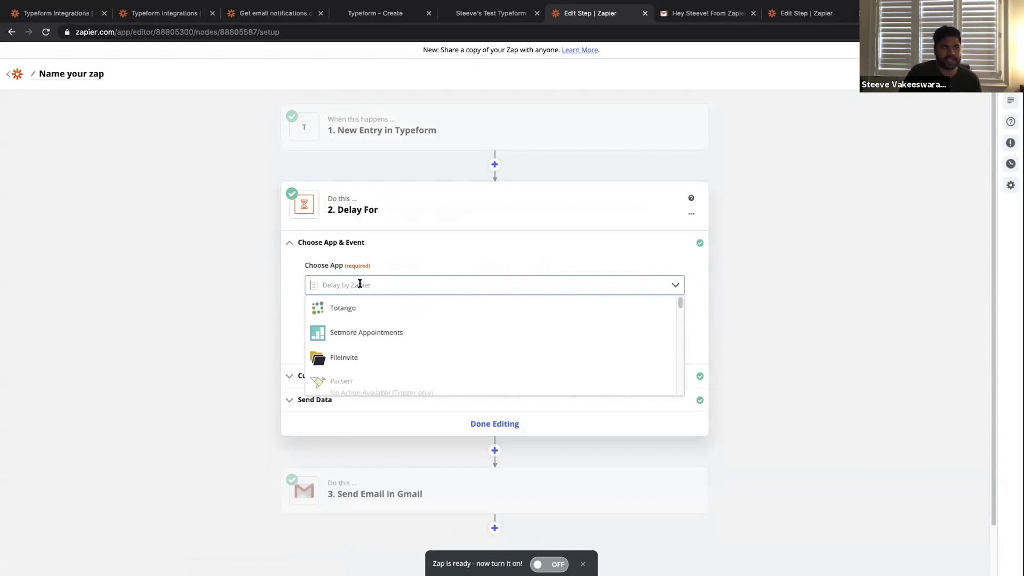
{"action": "left_click", "coordinate": [292, 291]}
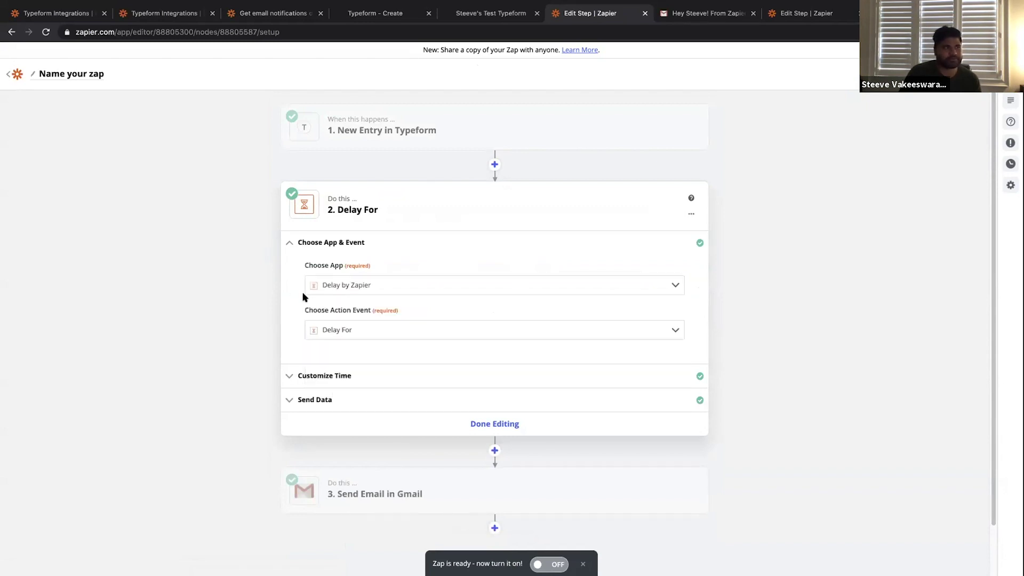
{"action": "left_click", "coordinate": [337, 327]}
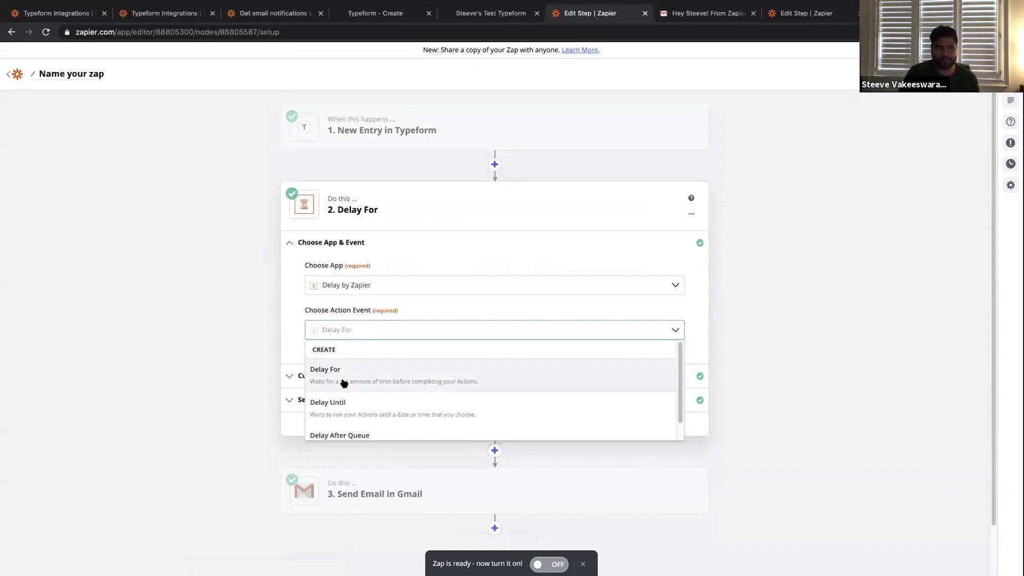
{"action": "left_click", "coordinate": [278, 326]}
{"action": "left_click", "coordinate": [318, 374]}
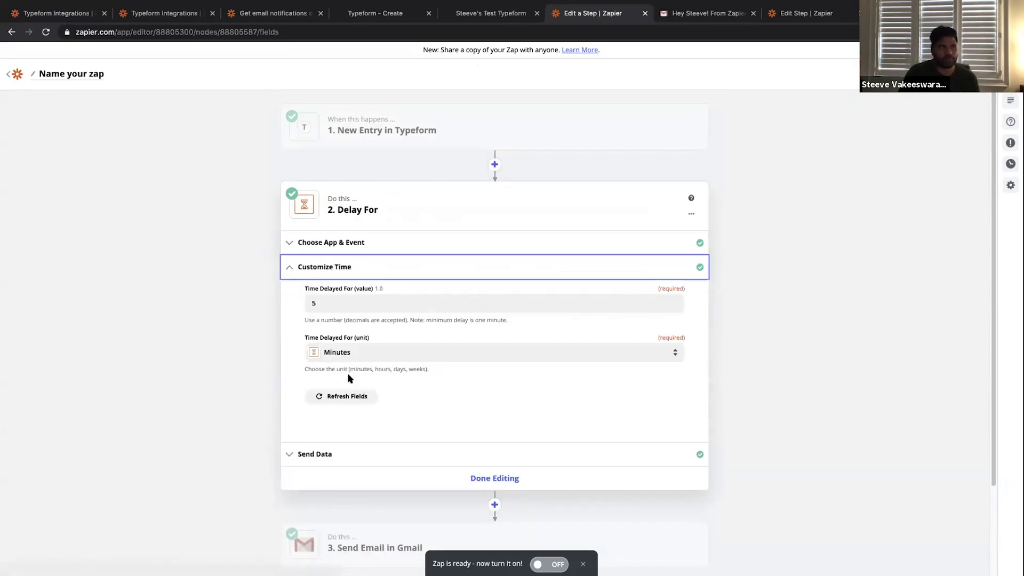
{"action": "left_click", "coordinate": [336, 305]}
{"action": "left_click", "coordinate": [270, 320]}
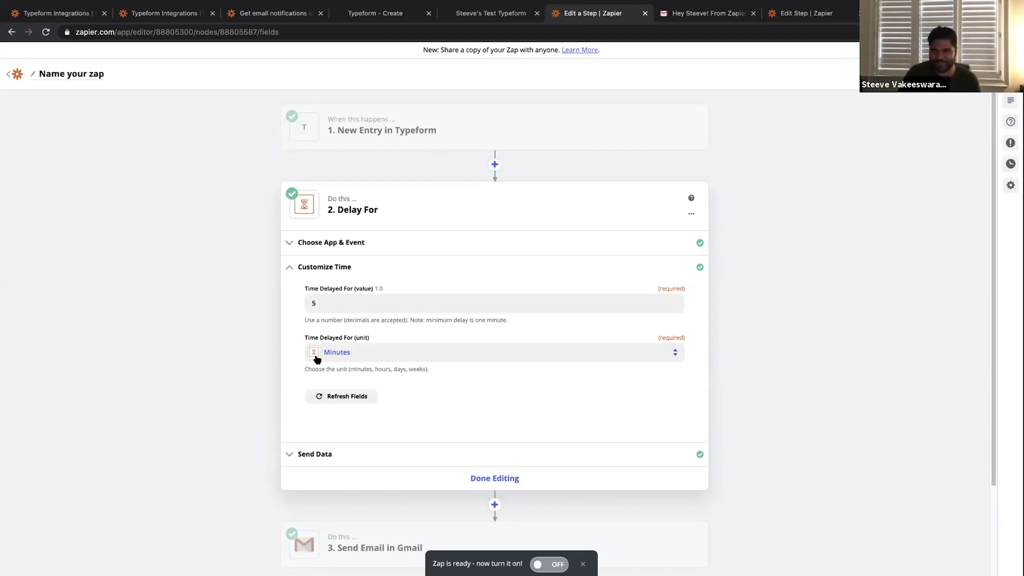
Retest the Delay For step with sample data and finish editing it.
{"action": "left_click", "coordinate": [400, 457]}
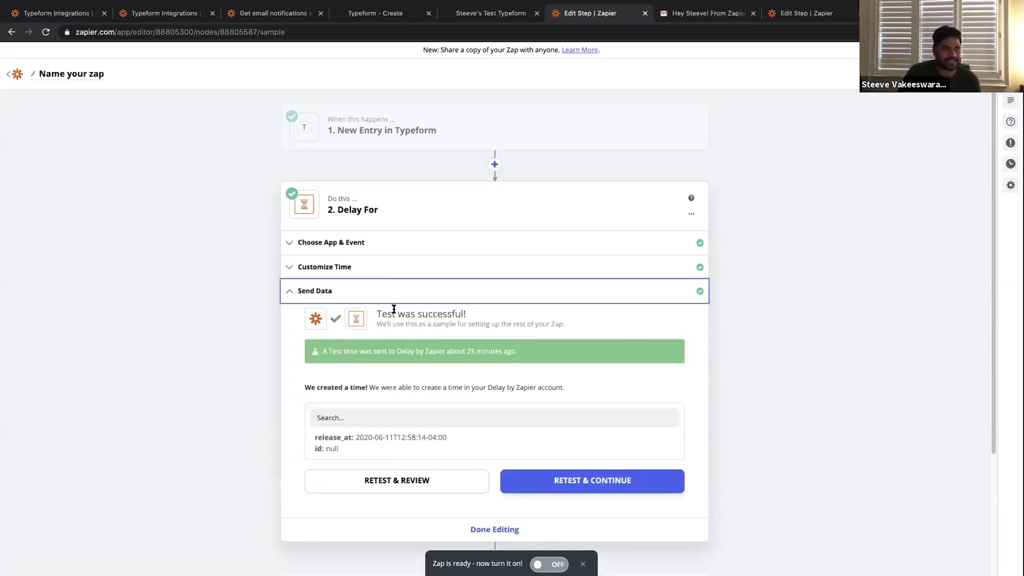
{"action": "left_click", "coordinate": [509, 475]}
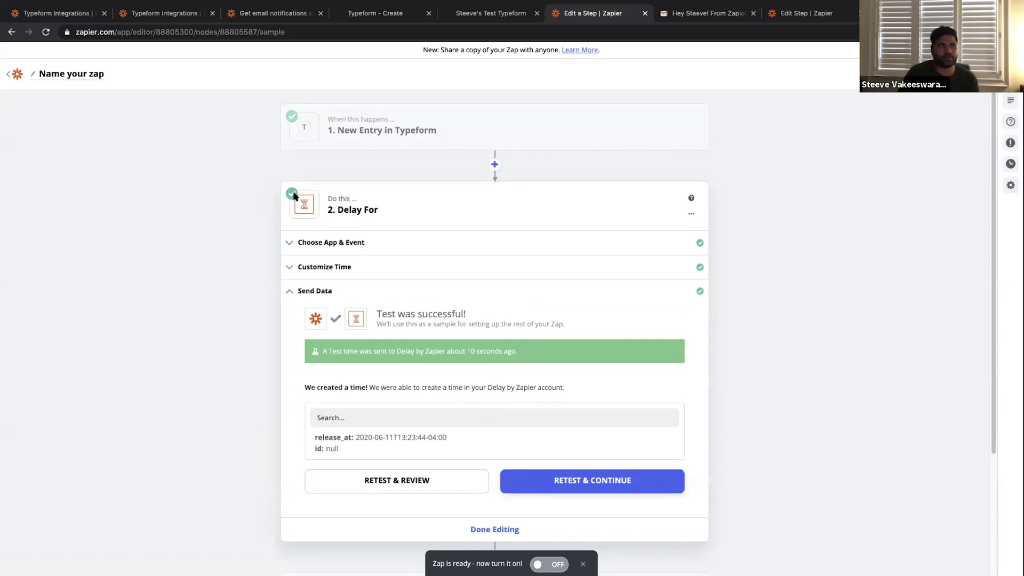
{"action": "left_click", "coordinate": [510, 529]}
Open the Send Email in Gmail step and review its app choices, available action events and connected Gmail account.
{"action": "left_click", "coordinate": [400, 280]}
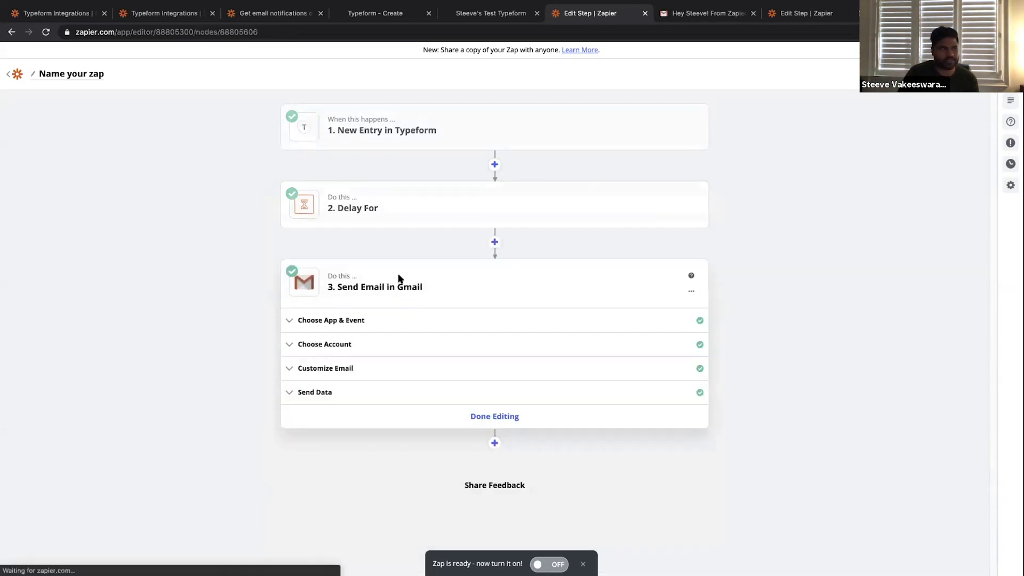
{"action": "left_click", "coordinate": [357, 321]}
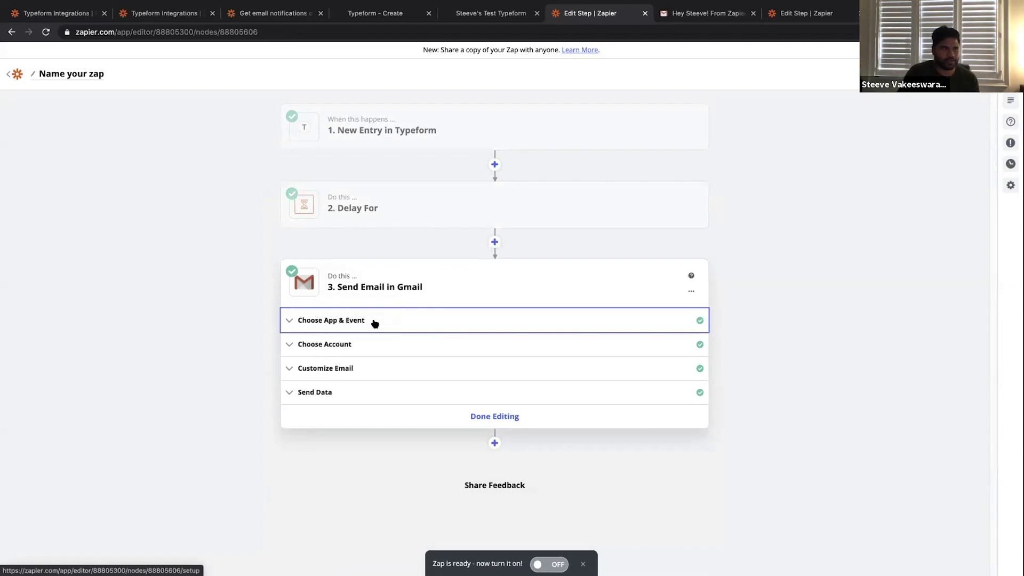
{"action": "left_click", "coordinate": [388, 364]}
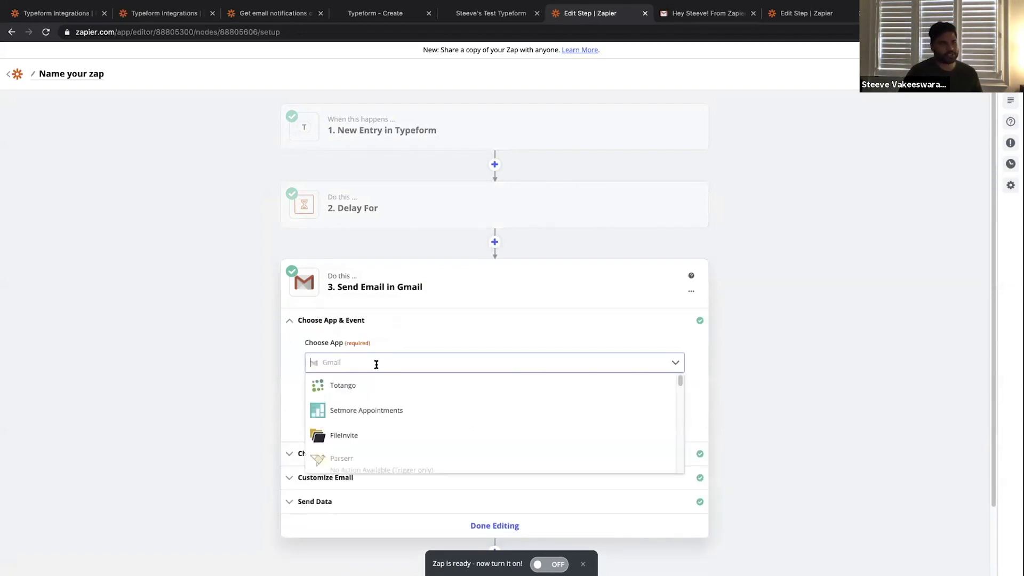
{"action": "left_click", "coordinate": [298, 365]}
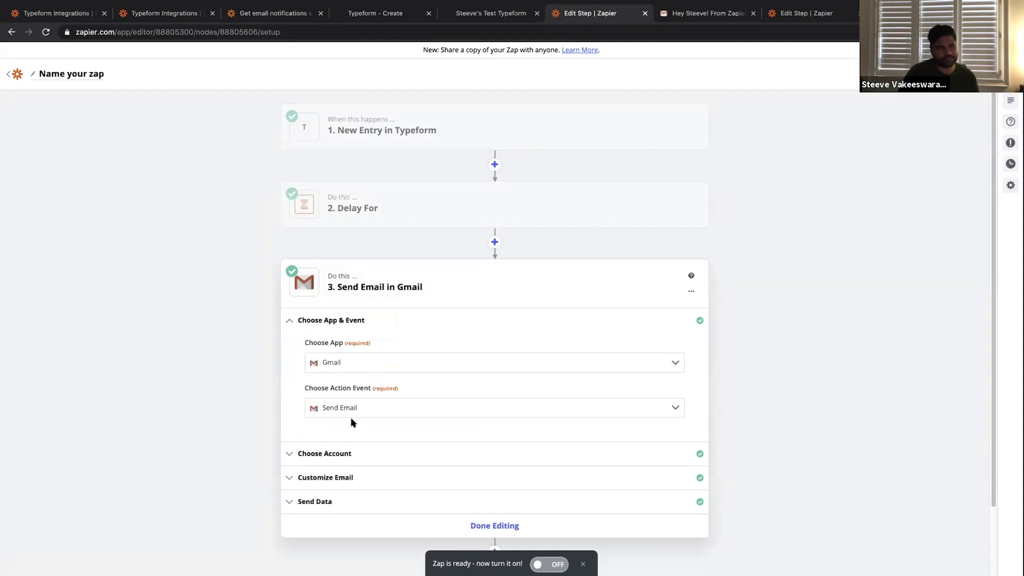
{"action": "left_click", "coordinate": [364, 407]}
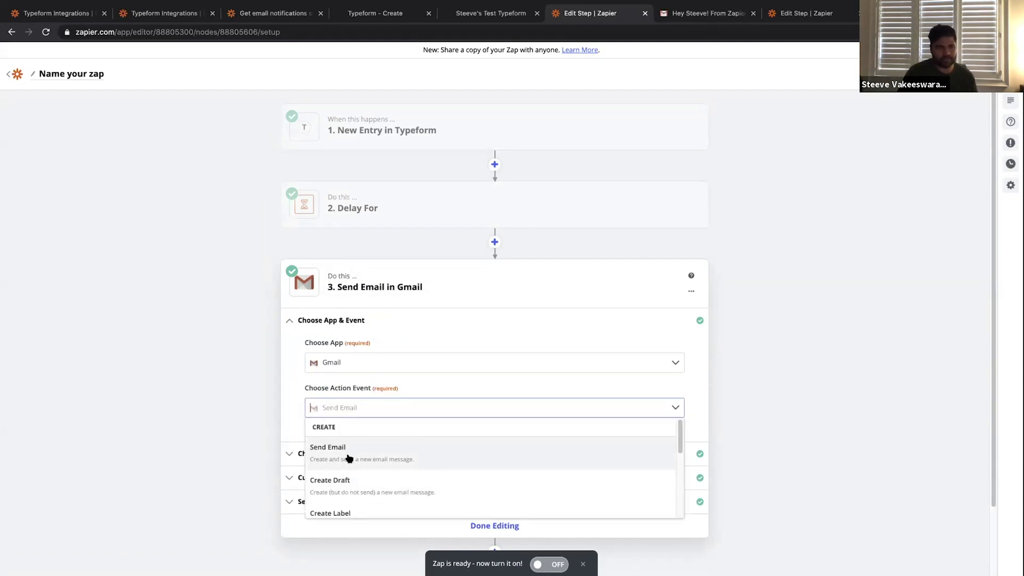
{"action": "scroll", "coordinate": [352, 463], "scroll_direction": "down", "scroll_amount": 1}
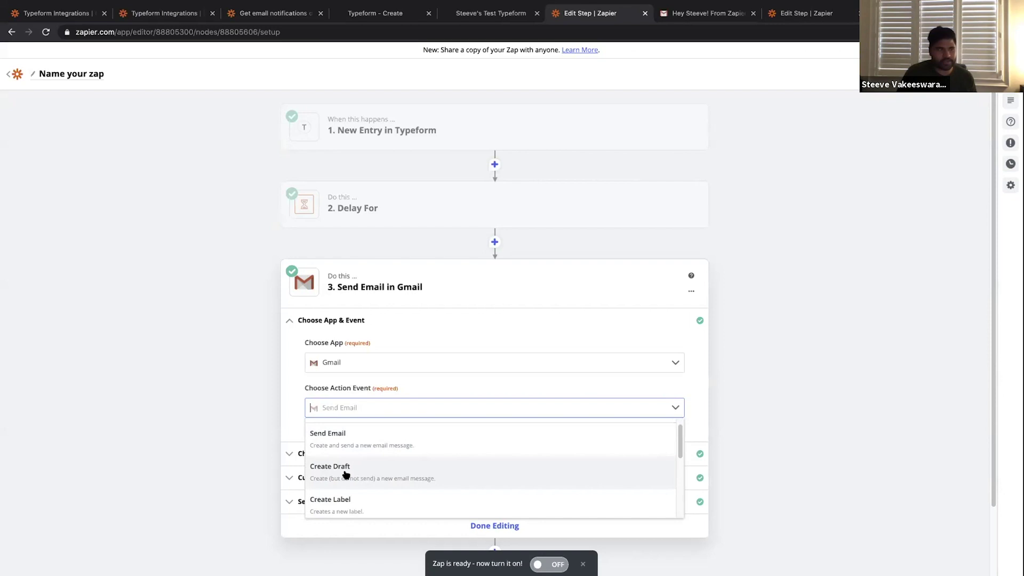
{"action": "scroll", "coordinate": [345, 474], "scroll_direction": "down", "scroll_amount": 1}
{"action": "scroll", "coordinate": [355, 490], "scroll_direction": "down", "scroll_amount": 5}
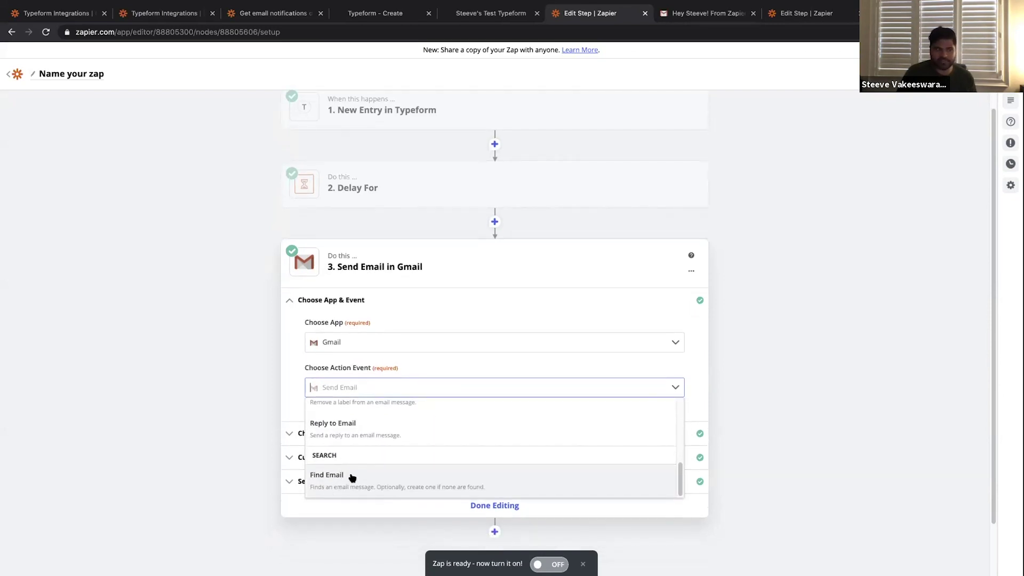
{"action": "scroll", "coordinate": [366, 434], "scroll_direction": "up", "scroll_amount": 2}
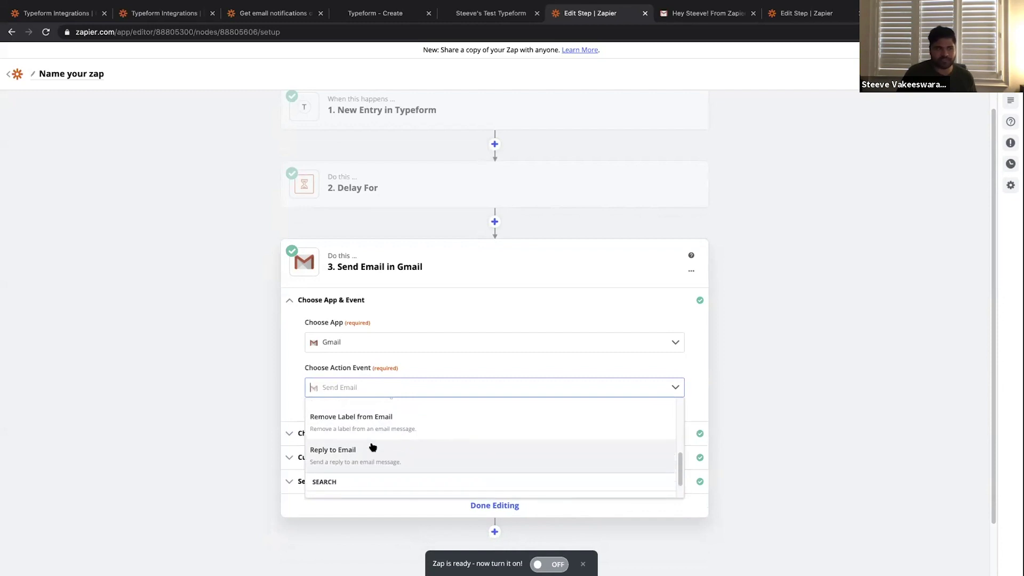
{"action": "scroll", "coordinate": [373, 447], "scroll_direction": "up", "scroll_amount": 6}
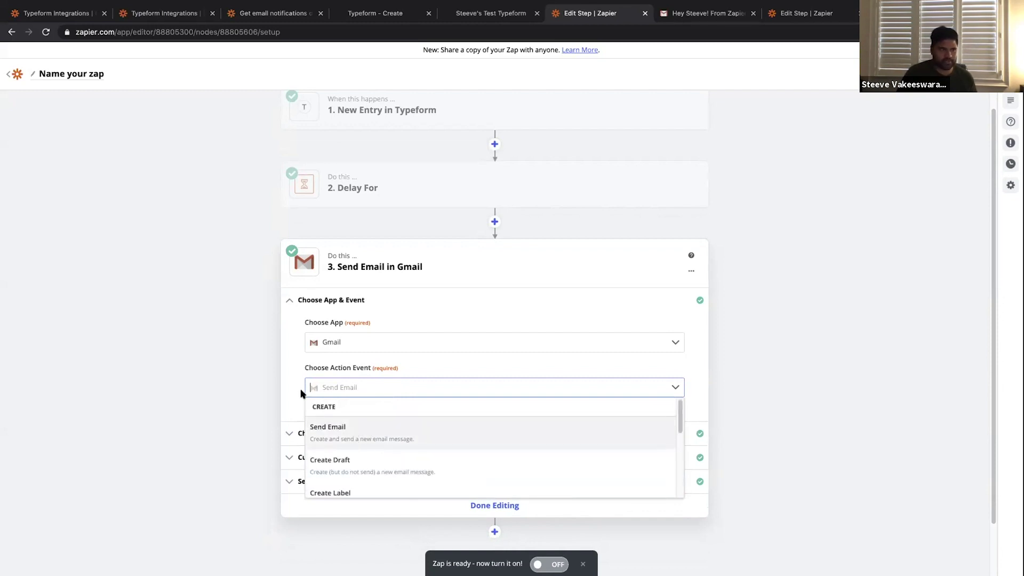
{"action": "left_click", "coordinate": [284, 391]}
{"action": "left_click", "coordinate": [305, 433]}
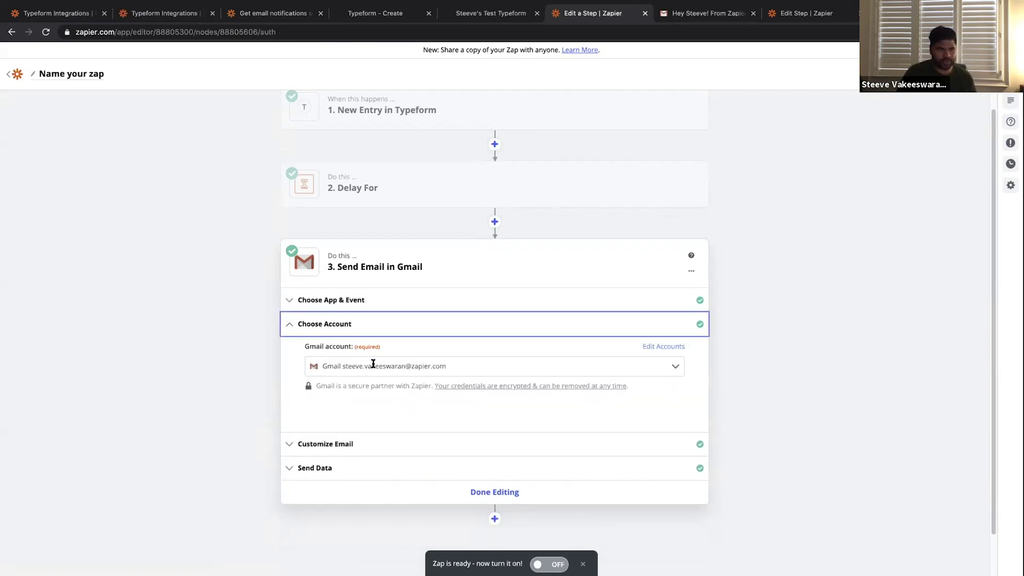
Clear the email's To recipient and refill it with the email address answer from the New Entry in Typeform data.
{"action": "left_click", "coordinate": [351, 440]}
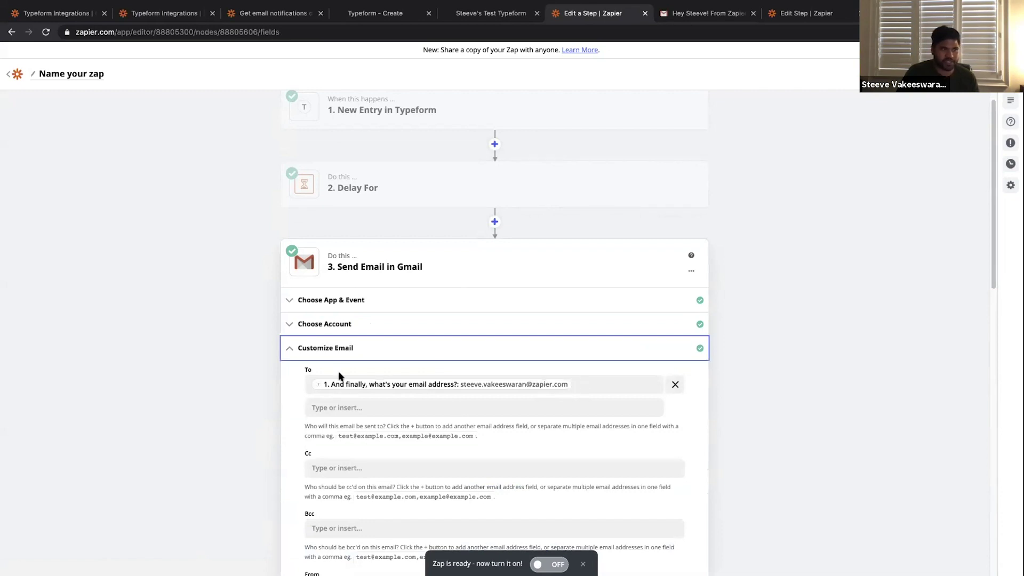
{"action": "left_click", "coordinate": [612, 380]}
{"action": "key", "text": "BackSpace"}
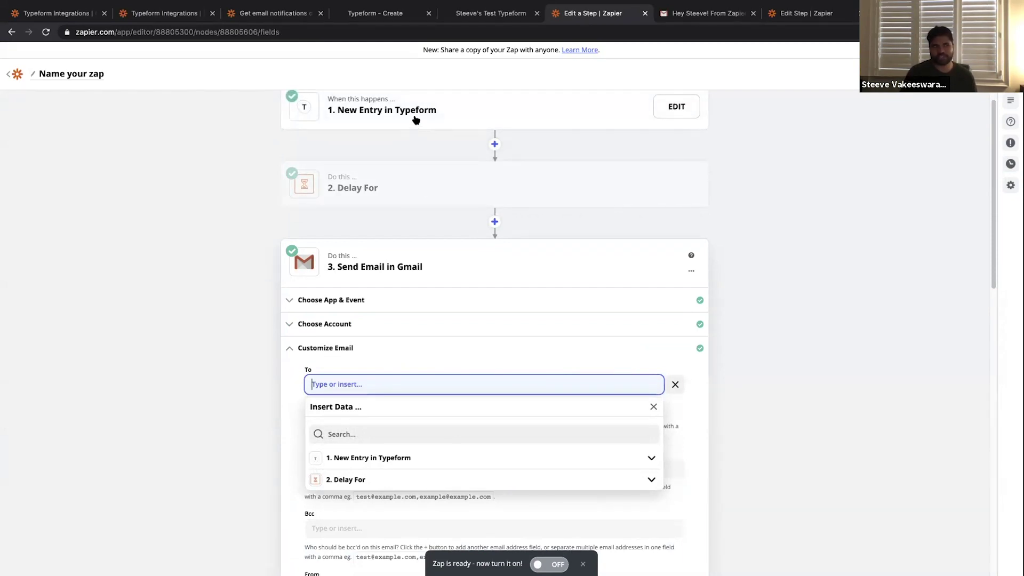
{"action": "left_click", "coordinate": [502, 13]}
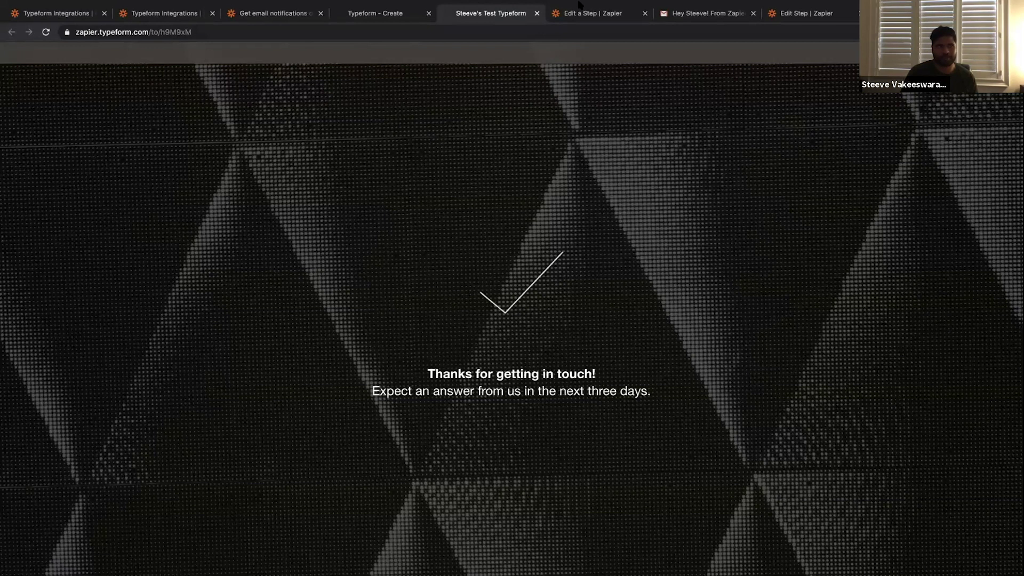
{"action": "mouse_move", "coordinate": [579, 5]}
{"action": "key", "text": "ctrl+Tab"}
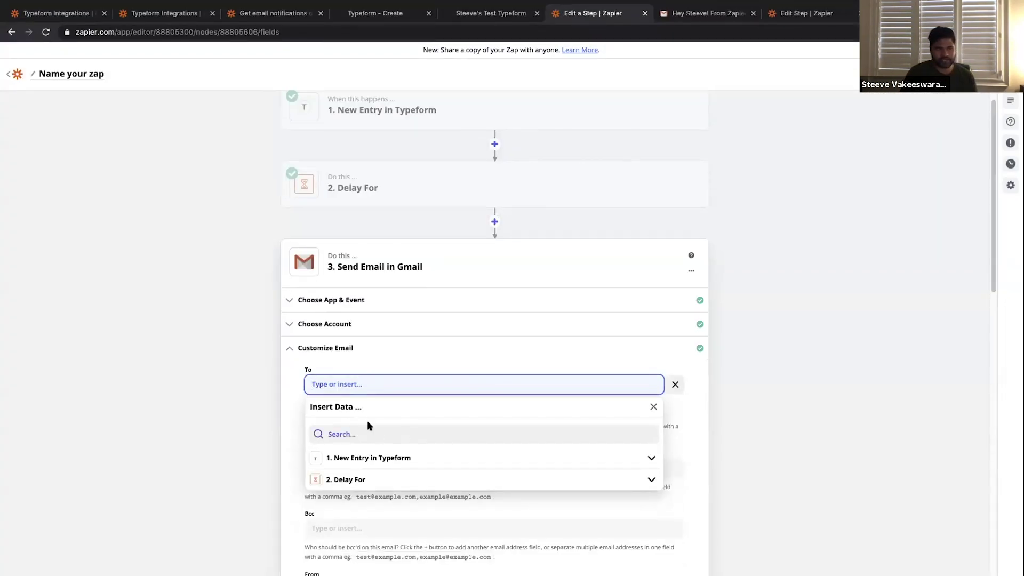
{"action": "left_click", "coordinate": [380, 454]}
{"action": "left_click", "coordinate": [345, 533]}
{"action": "scroll", "coordinate": [418, 516], "scroll_direction": "down", "scroll_amount": 3}
{"action": "scroll", "coordinate": [268, 482], "scroll_direction": "down", "scroll_amount": 3}
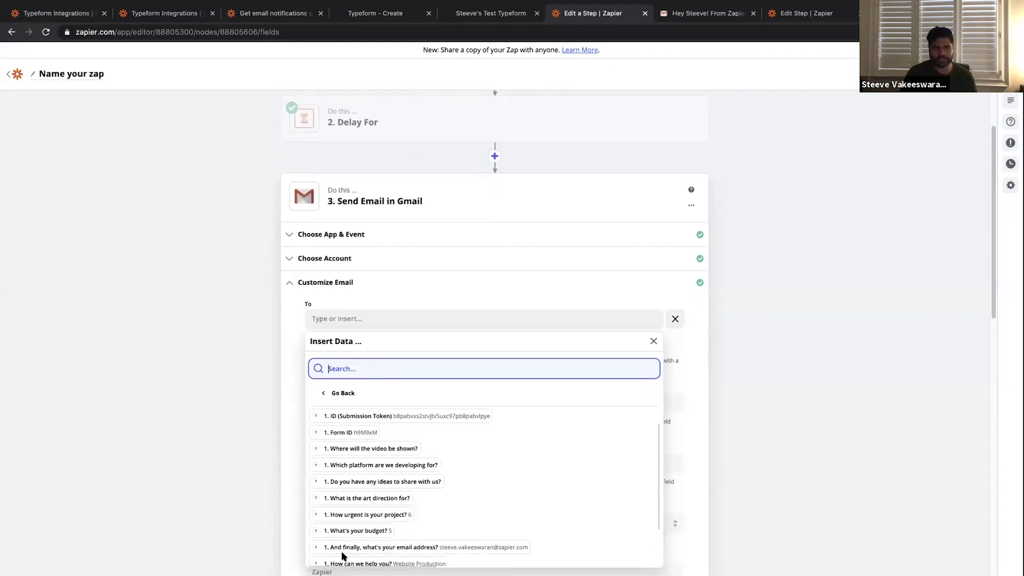
{"action": "left_click", "coordinate": [375, 548]}
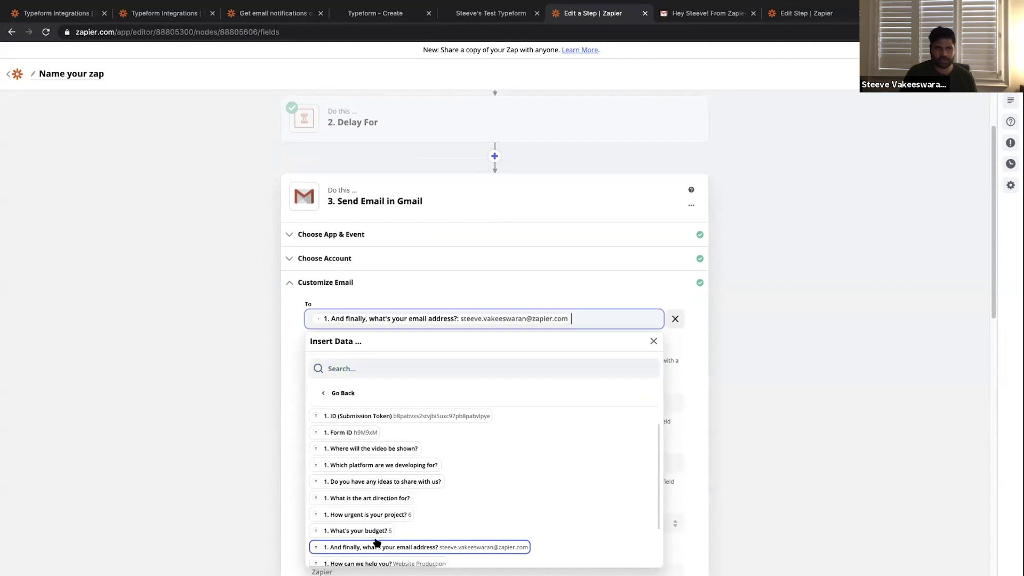
{"action": "left_click", "coordinate": [558, 268]}
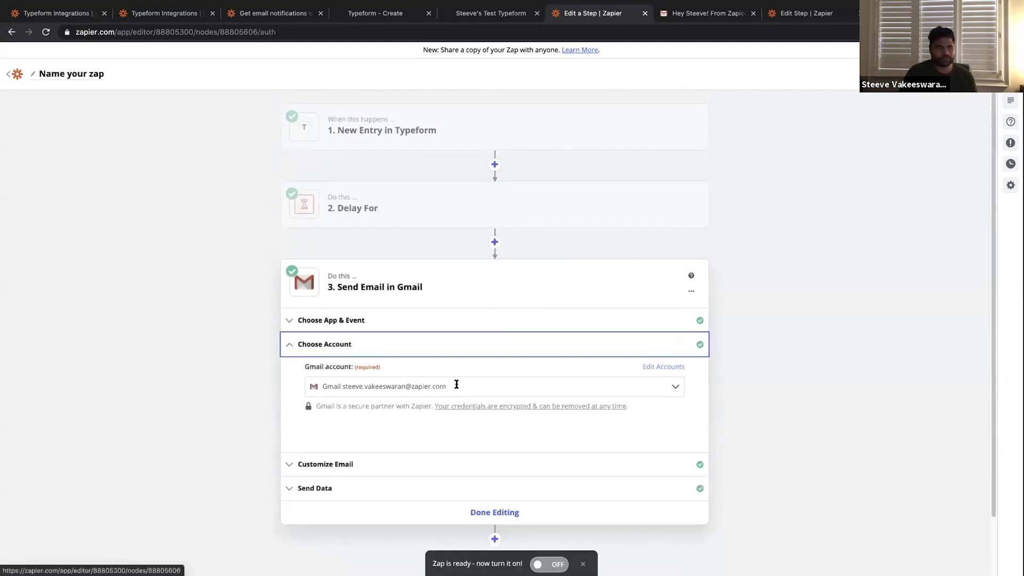
Under Customize Email, set the From Name to the sender's possessive first name followed by "Trusty Agency".
{"action": "left_click", "coordinate": [391, 464]}
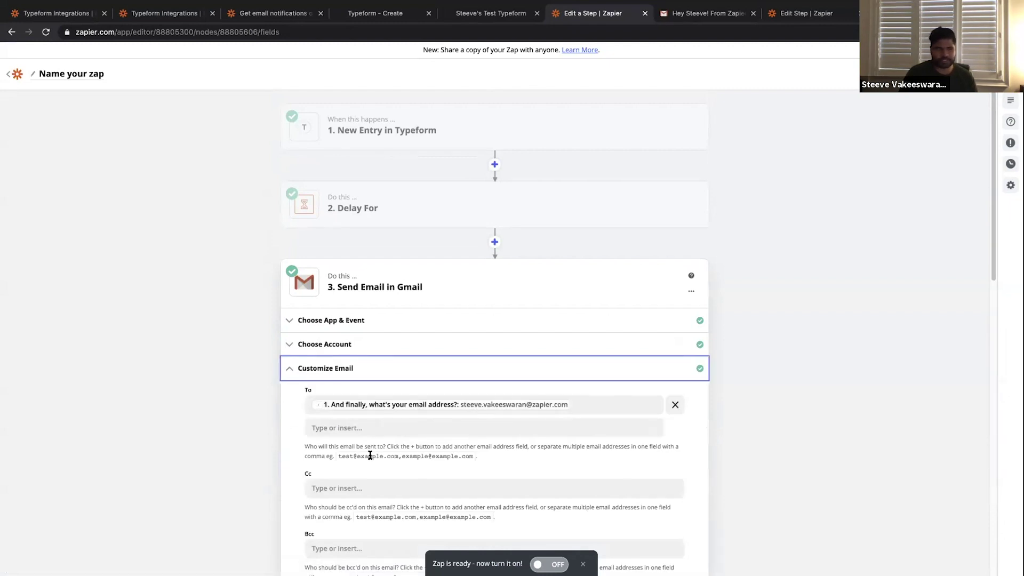
{"action": "scroll", "coordinate": [365, 455], "scroll_direction": "down", "scroll_amount": 2}
{"action": "scroll", "coordinate": [353, 464], "scroll_direction": "down", "scroll_amount": 5}
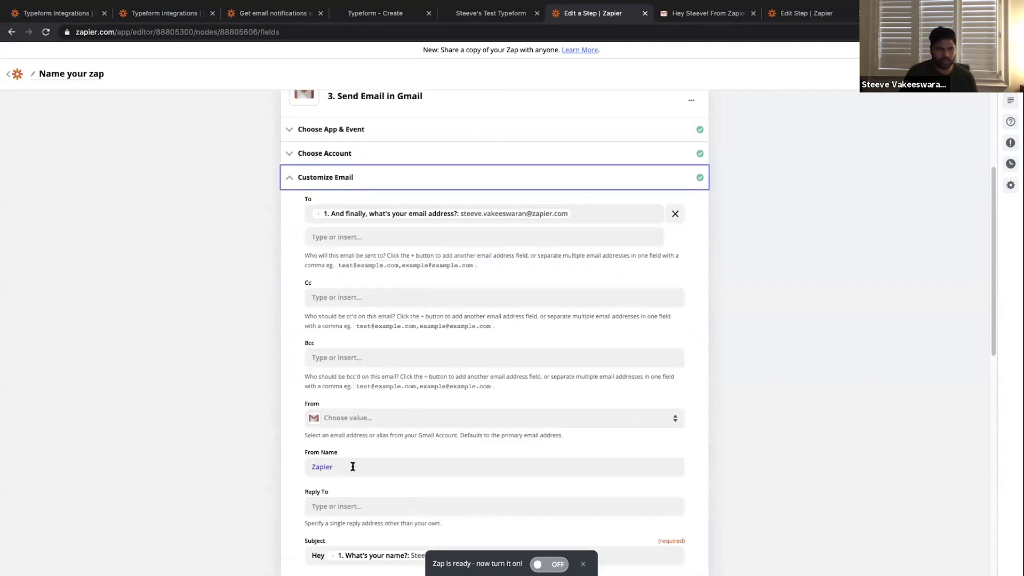
{"action": "left_click", "coordinate": [349, 466]}
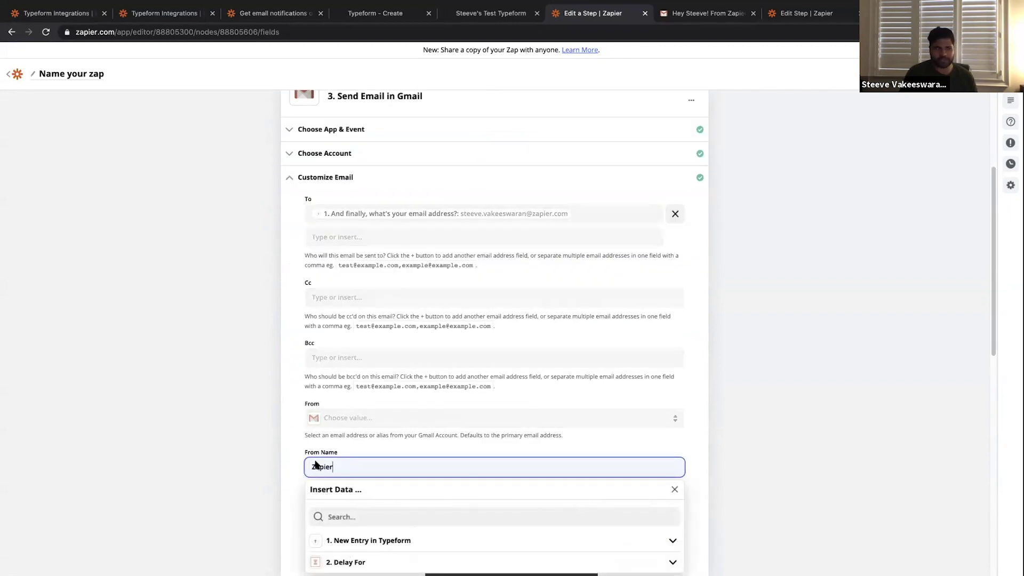
{"action": "key", "text": "ctrl+a"}
{"action": "type", "text": "Steeve"}
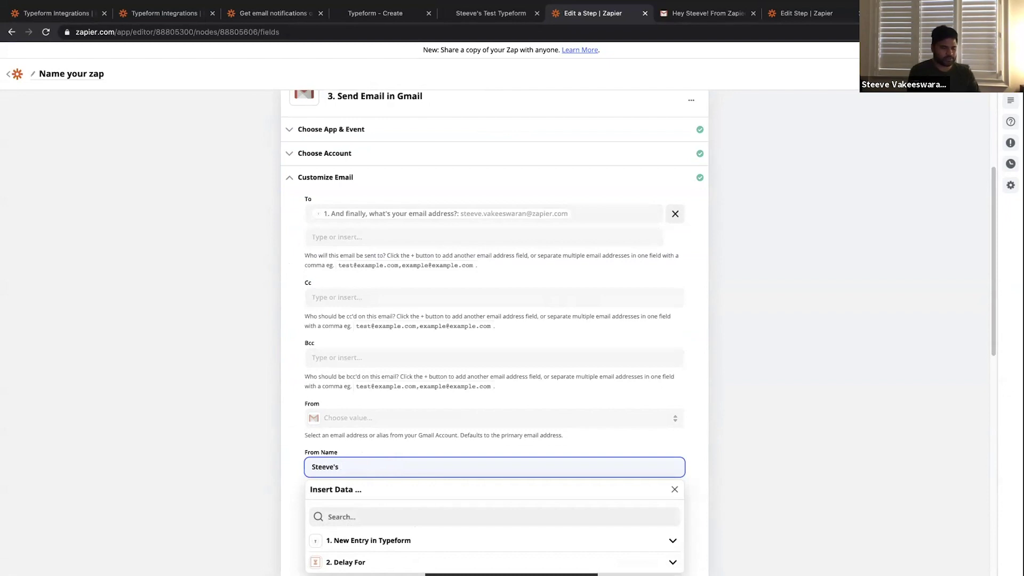
{"action": "type", "text": "ty Agency"}
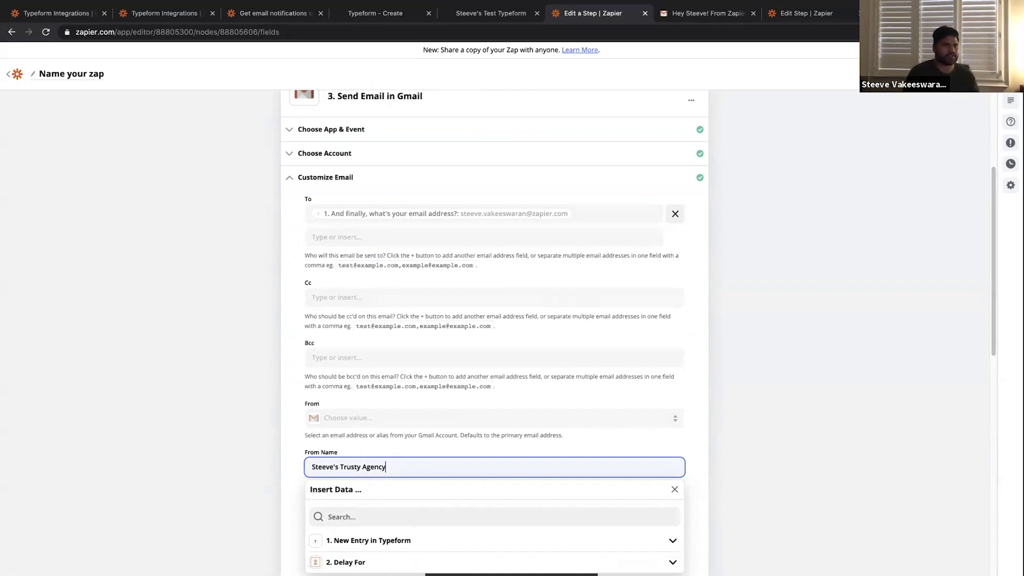
{"action": "left_click", "coordinate": [653, 393]}
Examine the email's Subject and the Typeform entry fields that can be inserted into it.
{"action": "scroll", "coordinate": [496, 473], "scroll_direction": "down", "scroll_amount": 1}
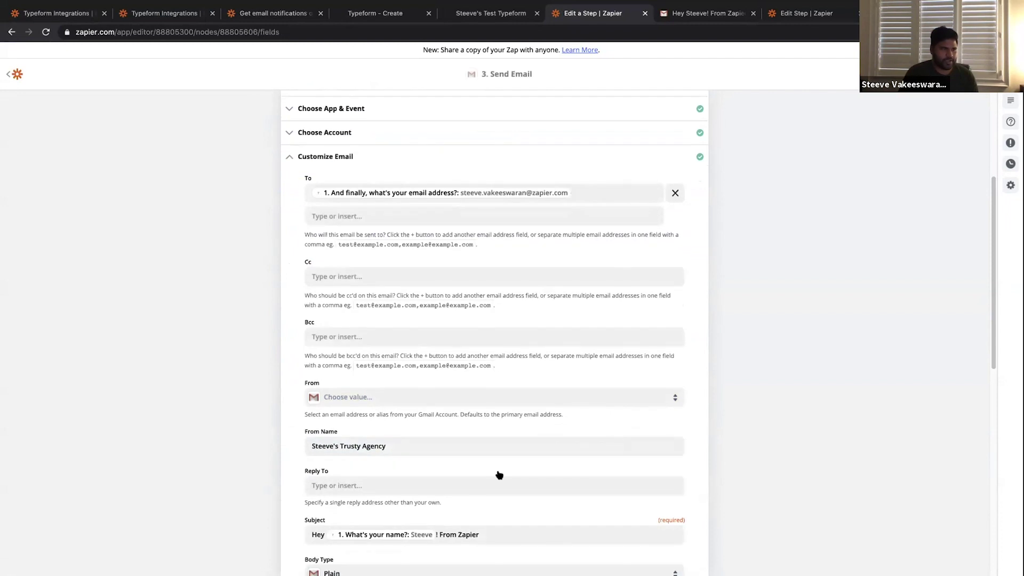
{"action": "scroll", "coordinate": [318, 528], "scroll_direction": "down", "scroll_amount": 1}
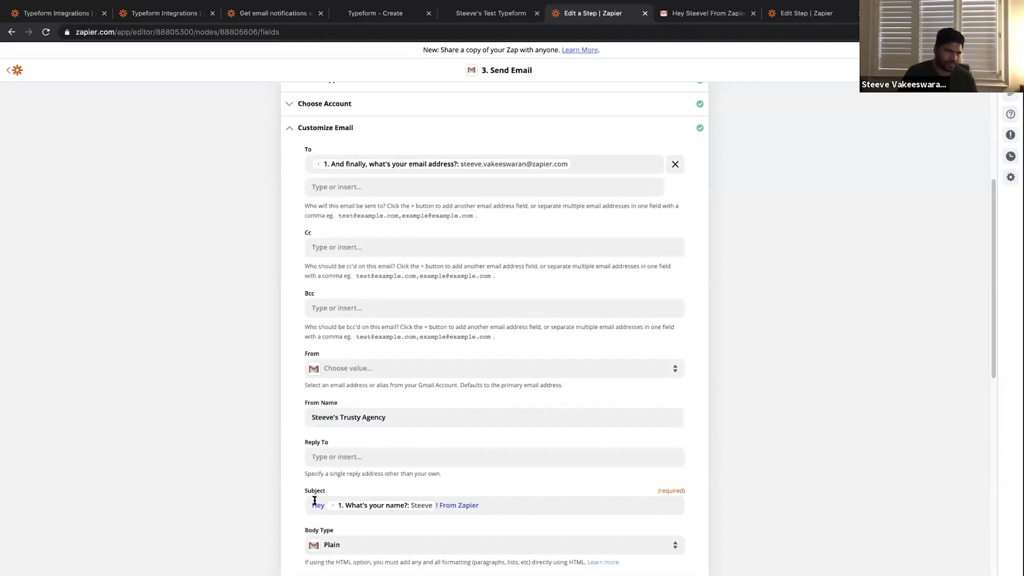
{"action": "left_click", "coordinate": [341, 506]}
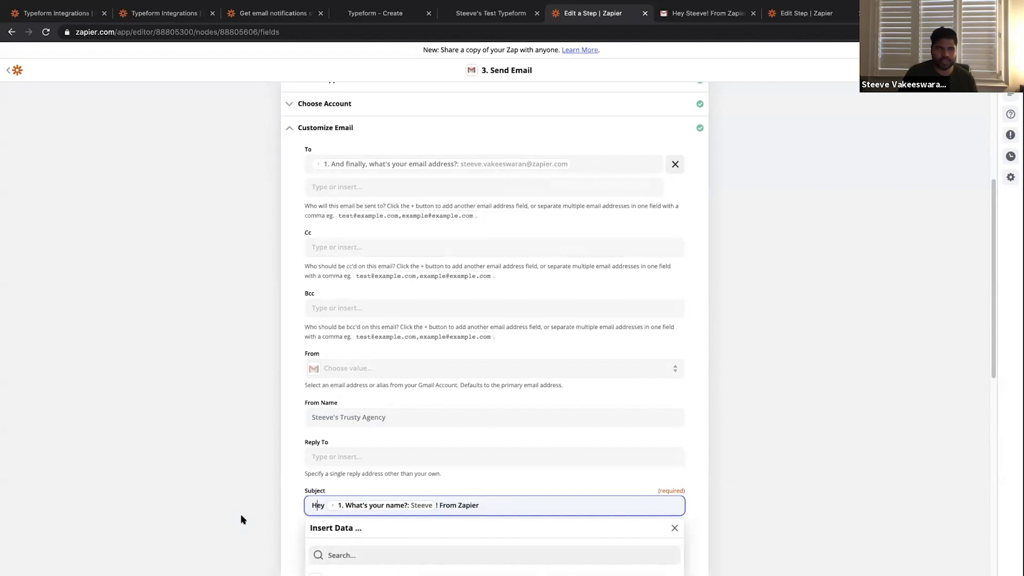
{"action": "scroll", "coordinate": [242, 519], "scroll_direction": "down", "scroll_amount": 3}
{"action": "left_click", "coordinate": [353, 401]}
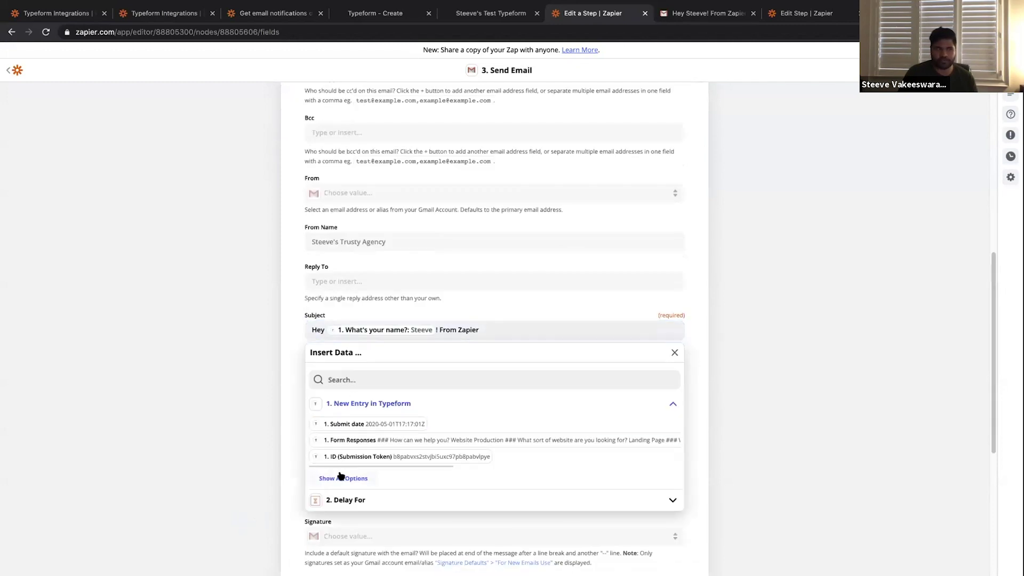
{"action": "left_click", "coordinate": [341, 477]}
{"action": "scroll", "coordinate": [385, 523], "scroll_direction": "down", "scroll_amount": 2}
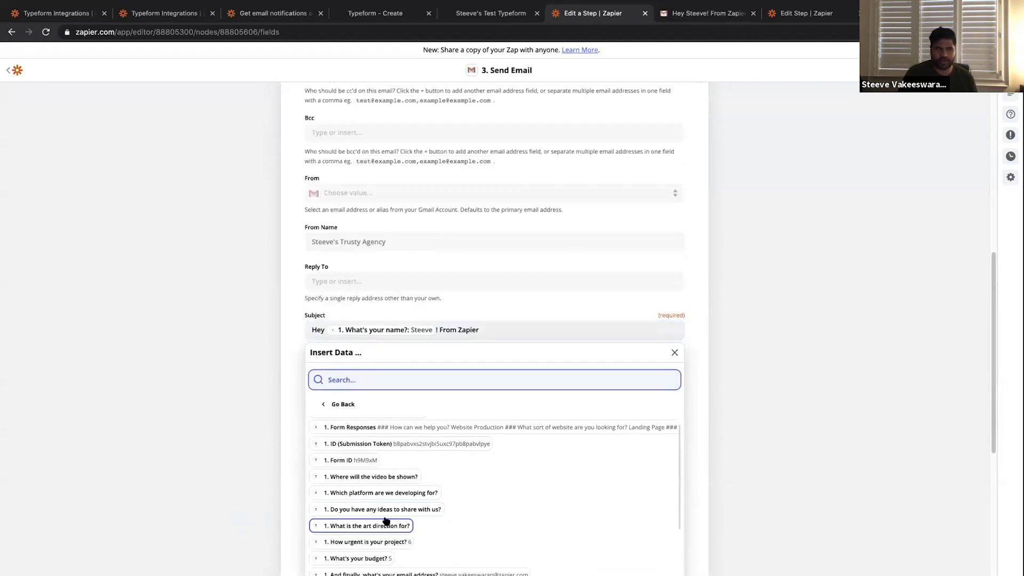
{"action": "scroll", "coordinate": [277, 530], "scroll_direction": "down", "scroll_amount": 1}
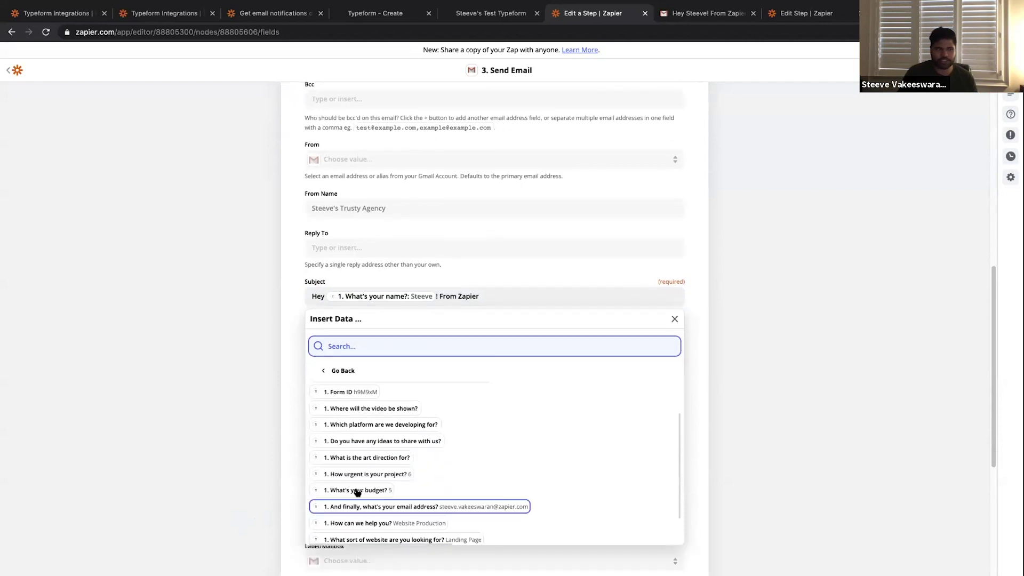
{"action": "scroll", "coordinate": [384, 534], "scroll_direction": "down", "scroll_amount": 2}
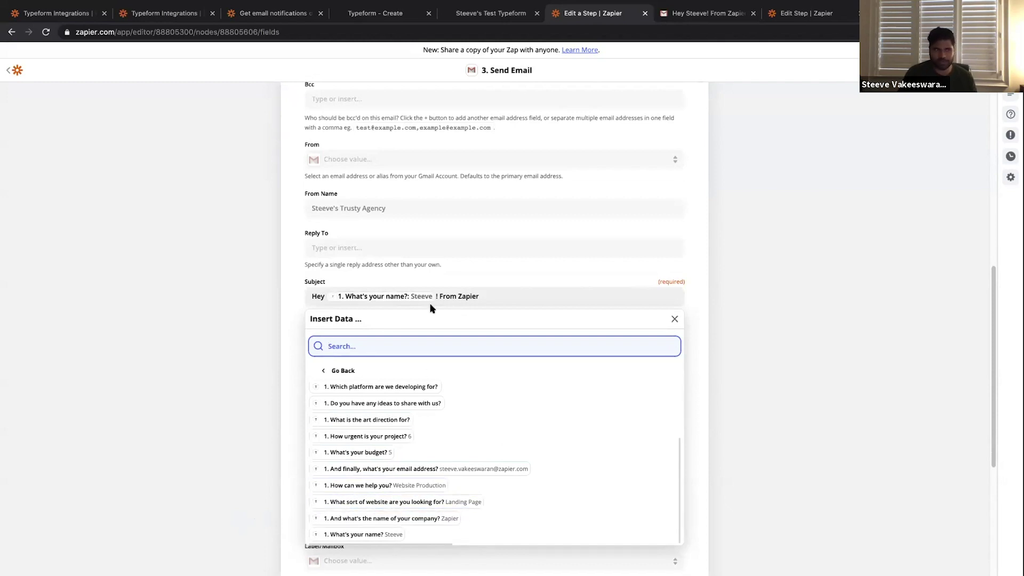
{"action": "left_click", "coordinate": [238, 315]}
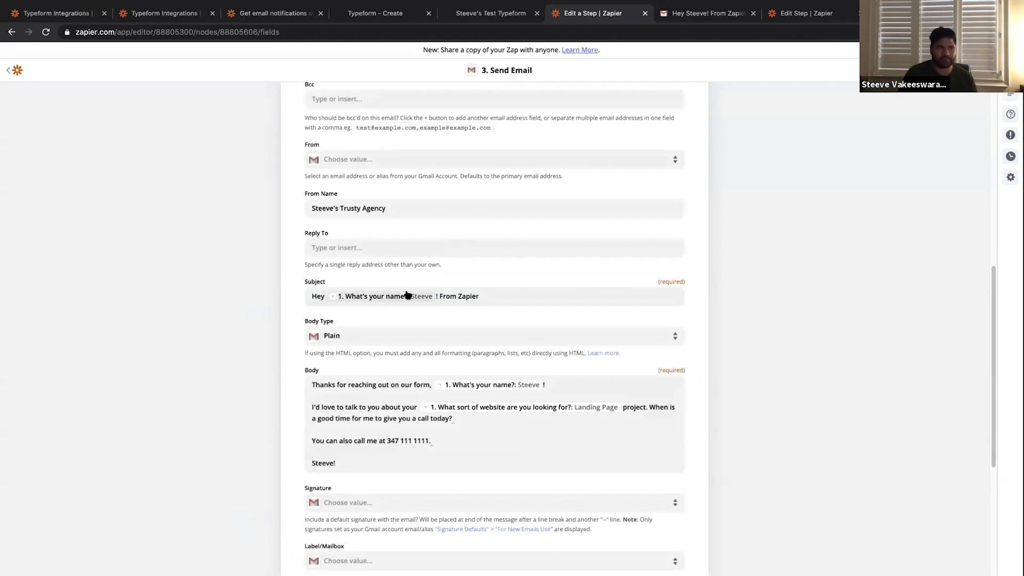
In the email Body, replace the website type answer and the word "project." with the text "your company (".
{"action": "left_click", "coordinate": [398, 456]}
{"action": "key", "text": "ctrl+a"}
{"action": "left_click_drag", "start_coordinate": [390, 468], "coordinate": [282, 371]}
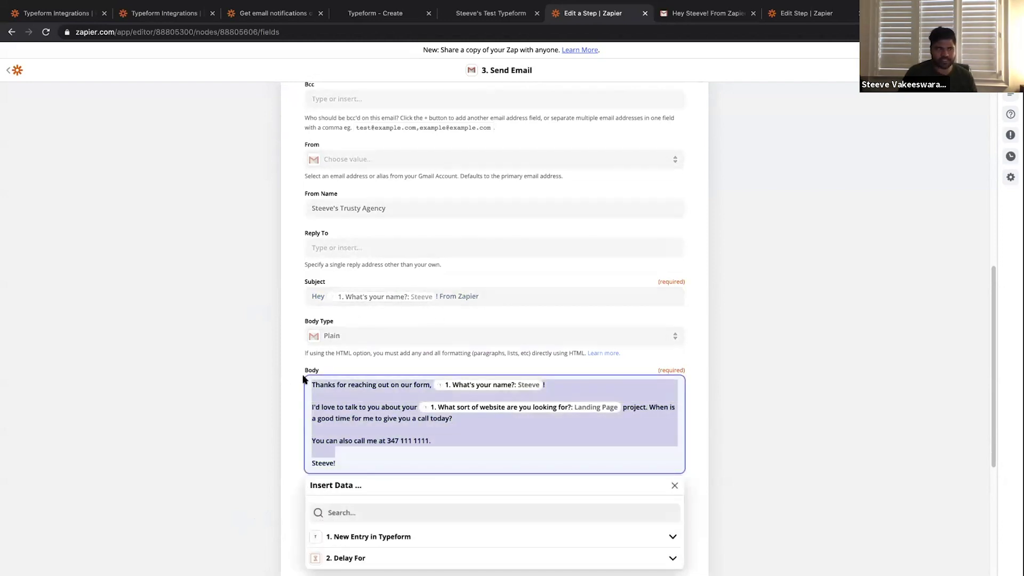
{"action": "left_click", "coordinate": [356, 401]}
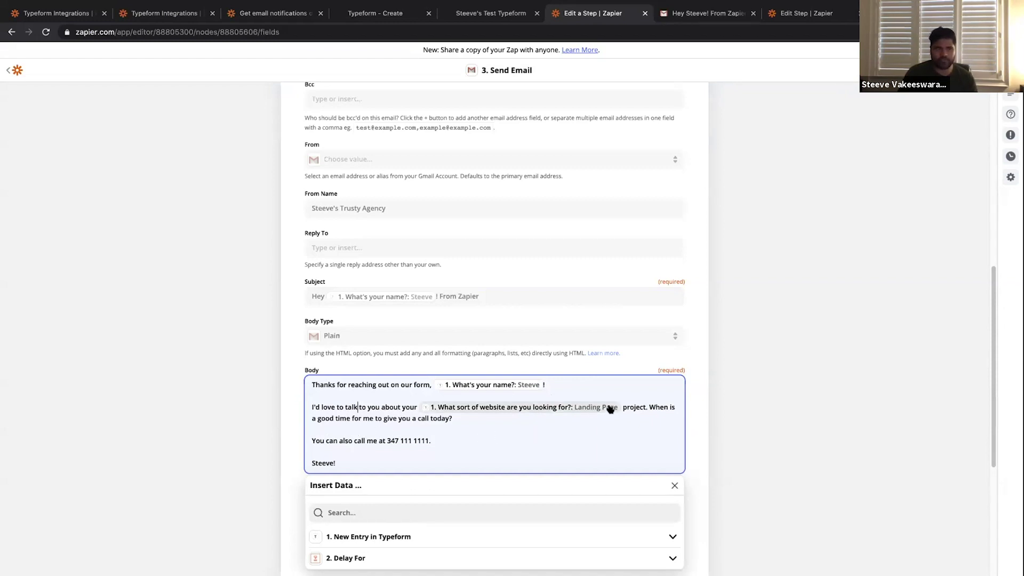
{"action": "double_click", "coordinate": [644, 407]}
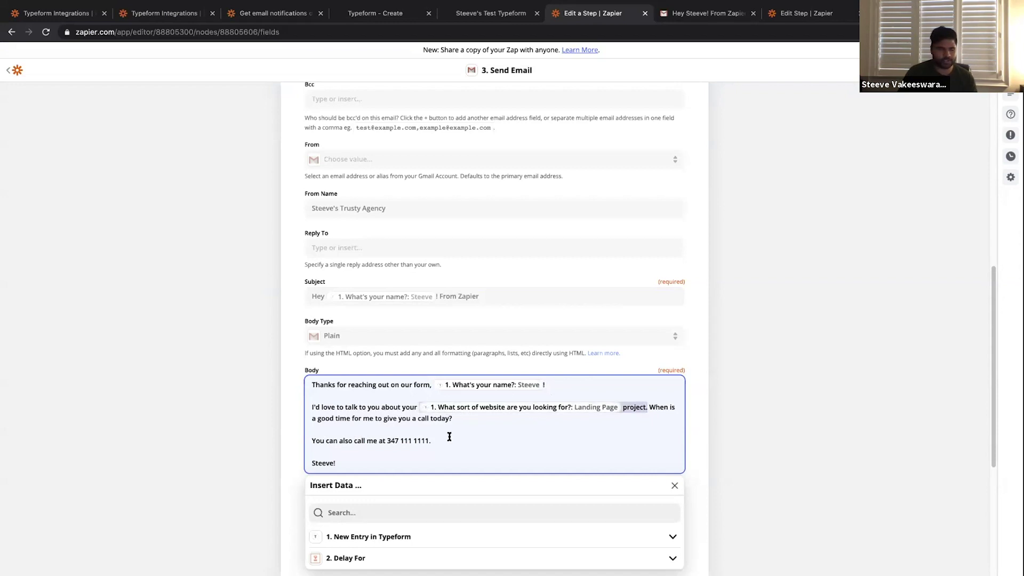
{"action": "key", "text": "BackSpace"}
{"action": "key", "text": "BackSpace"}
{"action": "key", "text": "BackSpace"}
{"action": "key", "text": "BackSpace"}
{"action": "key", "text": "BackSpace"}
{"action": "key", "text": "BackSpace"}
{"action": "key", "text": "BackSpace"}
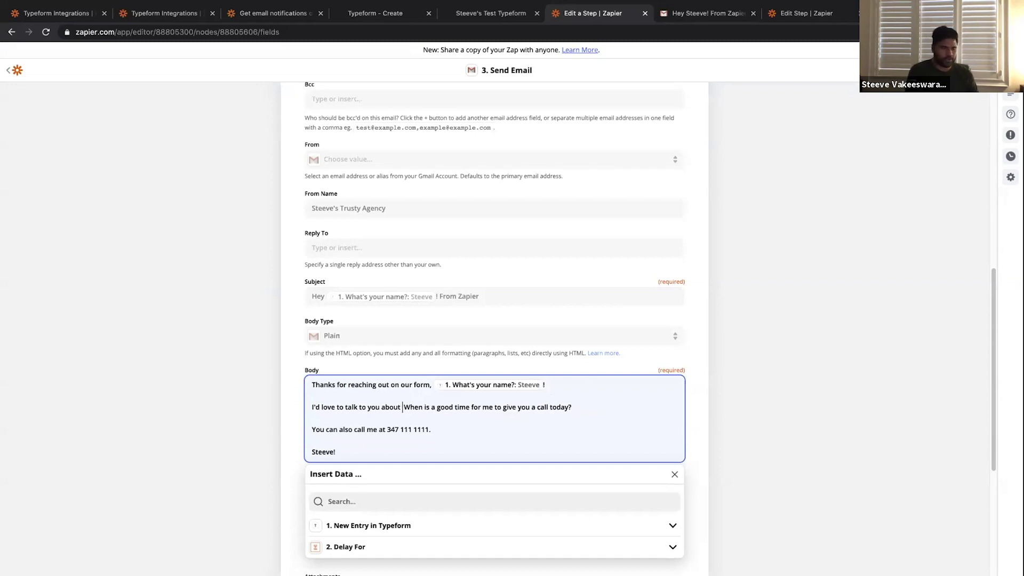
{"action": "type", "text": "our company "}
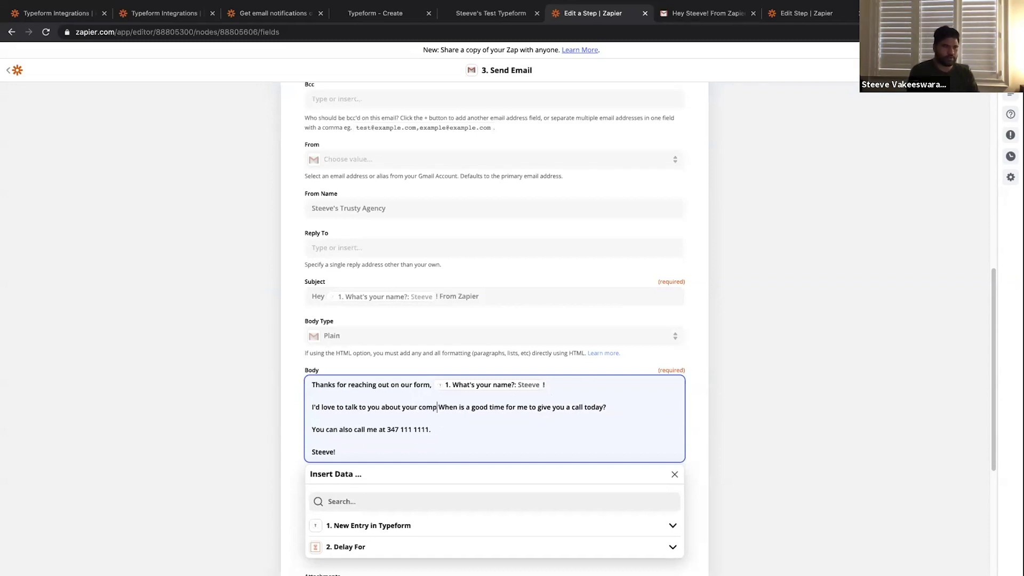
{"action": "type", "text": "("}
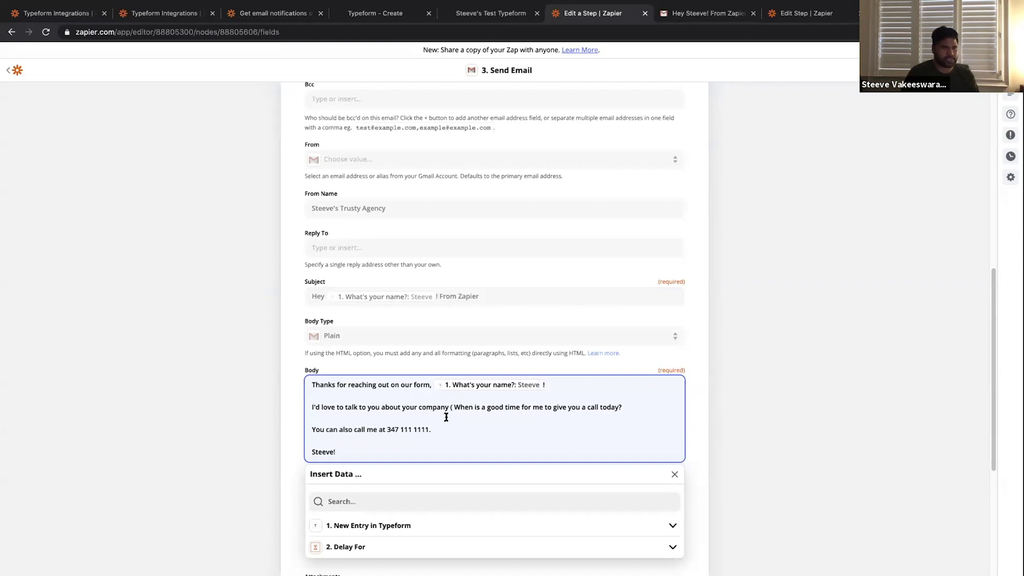
Insert the Typeform answer for the company name after the opening parenthesis in the Body and close it with ").".
{"action": "left_click", "coordinate": [390, 526]}
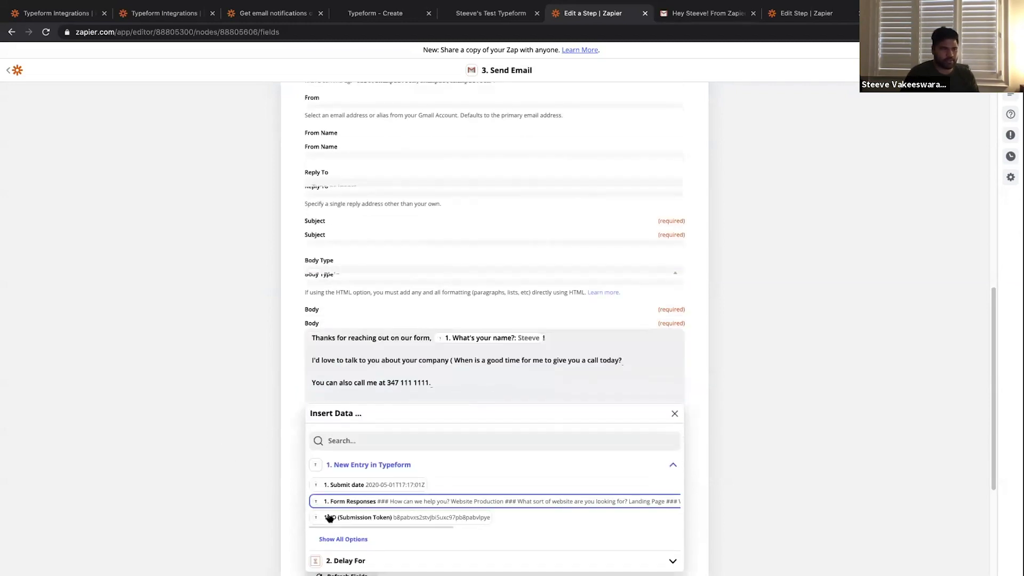
{"action": "left_click", "coordinate": [356, 539]}
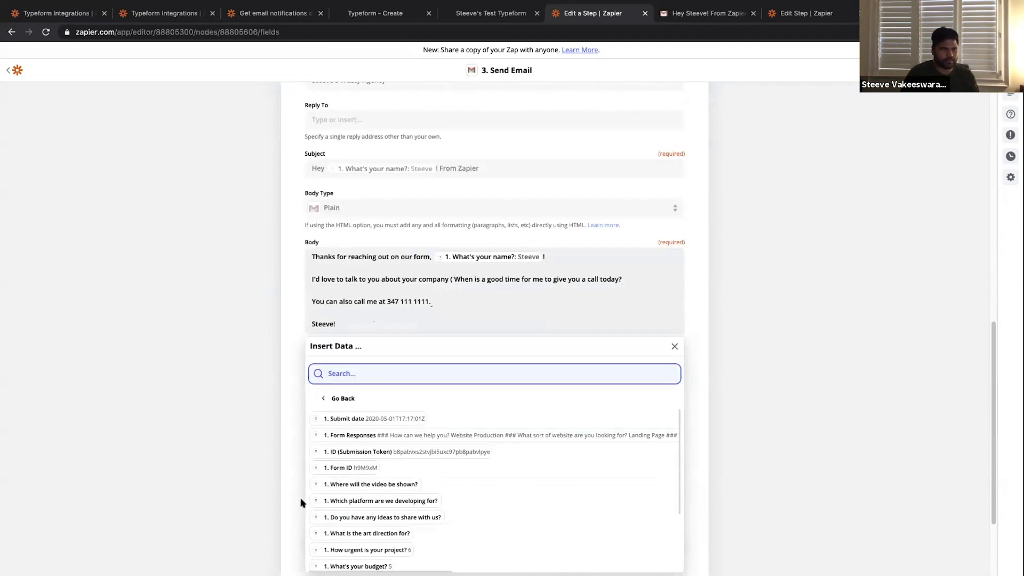
{"action": "scroll", "coordinate": [380, 410], "scroll_direction": "down", "scroll_amount": 3}
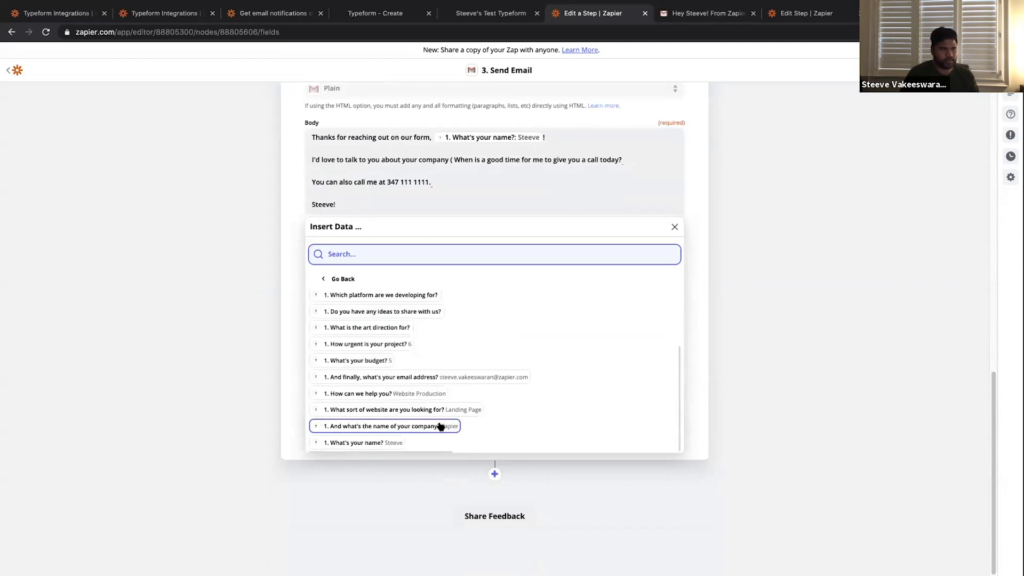
{"action": "left_click", "coordinate": [441, 425]}
{"action": "type", "text": ")."}
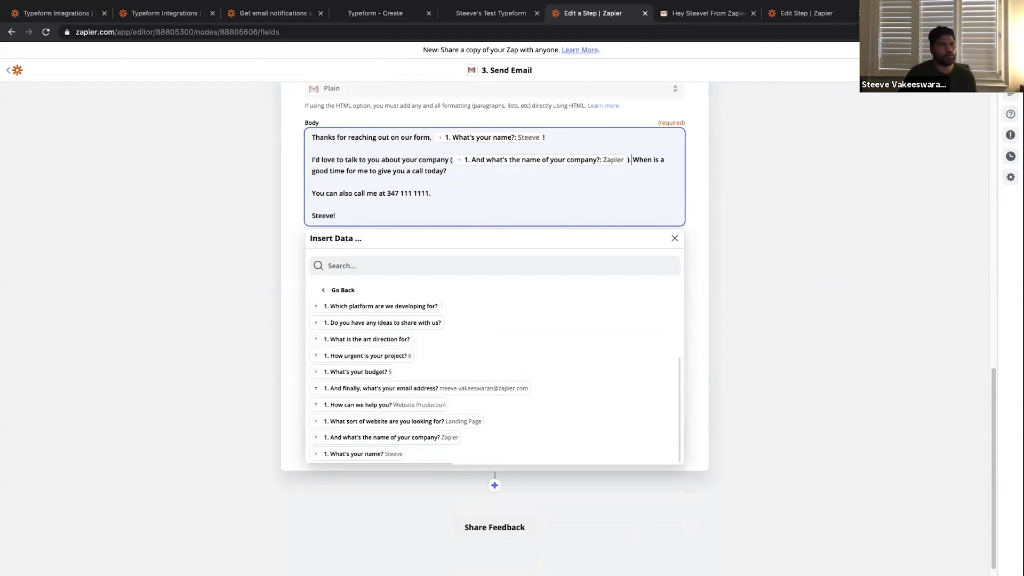
{"action": "left_click", "coordinate": [261, 228]}
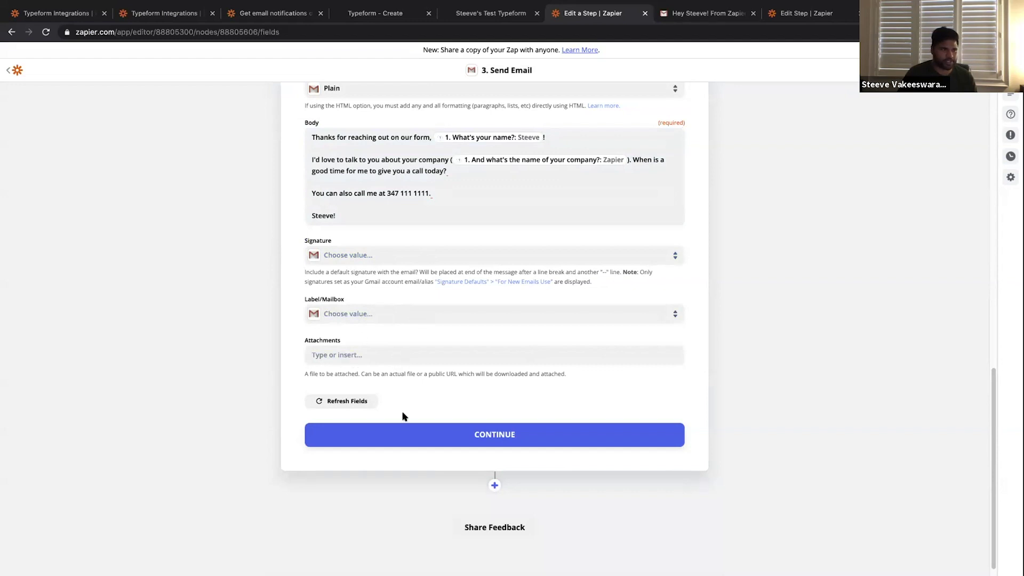
Continue to Send Data, check the earlier test message in Gmail, and send the test email again from Zapier.
{"action": "left_click", "coordinate": [416, 442]}
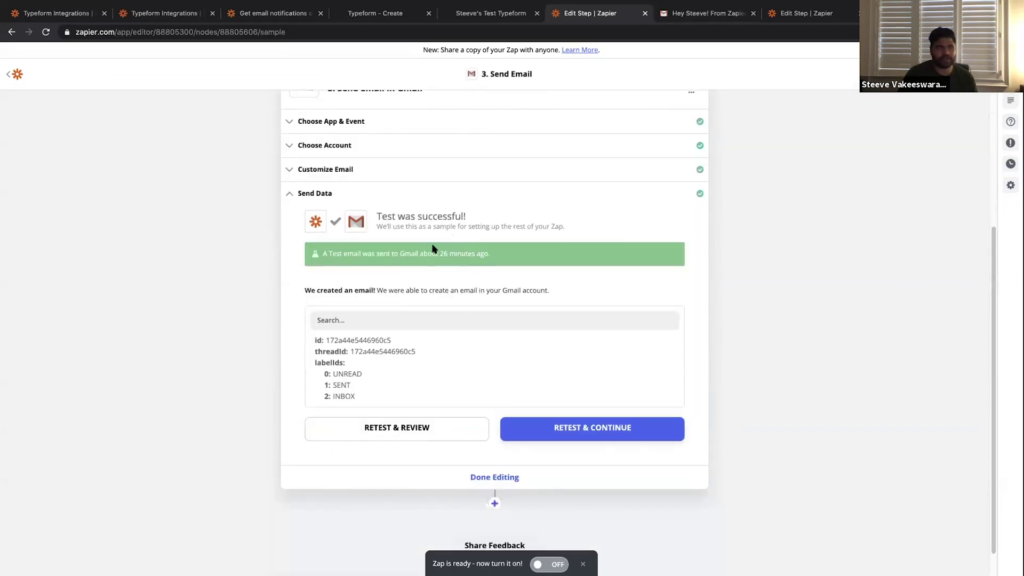
{"action": "left_click", "coordinate": [686, 16]}
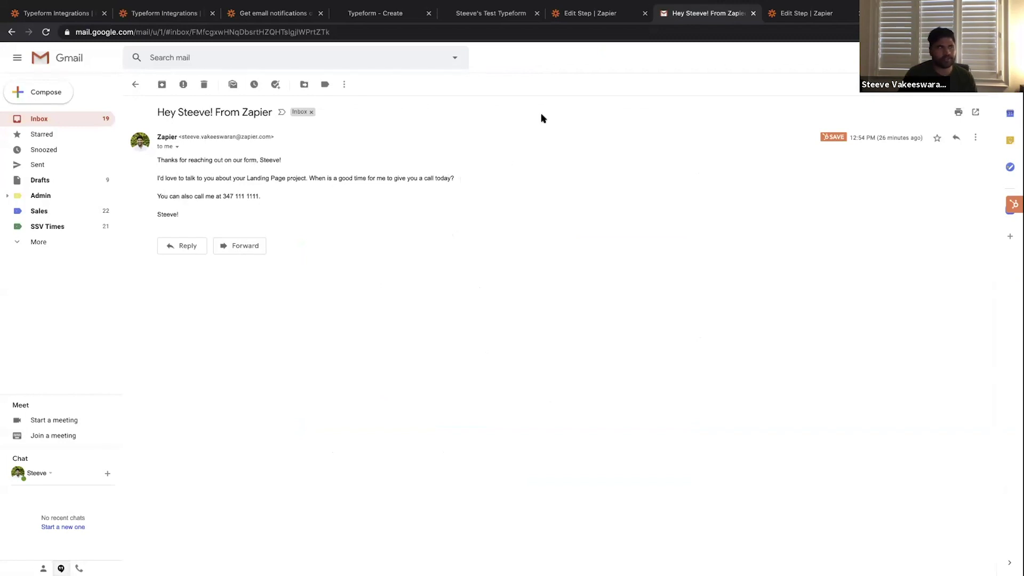
{"action": "left_click", "coordinate": [587, 14]}
{"action": "left_click", "coordinate": [511, 438]}
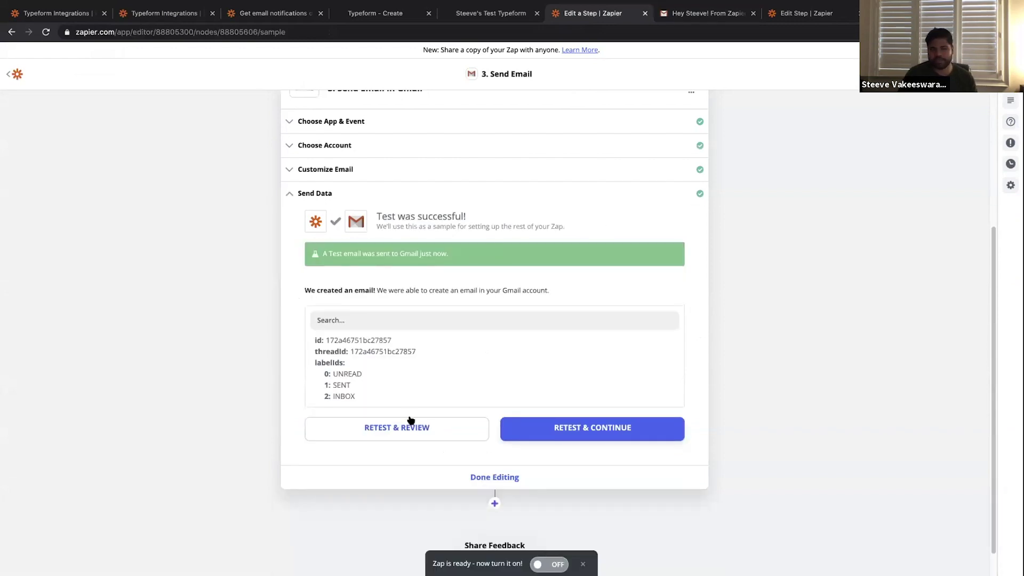
Turn the zap on and name it "Leads Follow up via Typeform".
{"action": "left_click", "coordinate": [550, 564]}
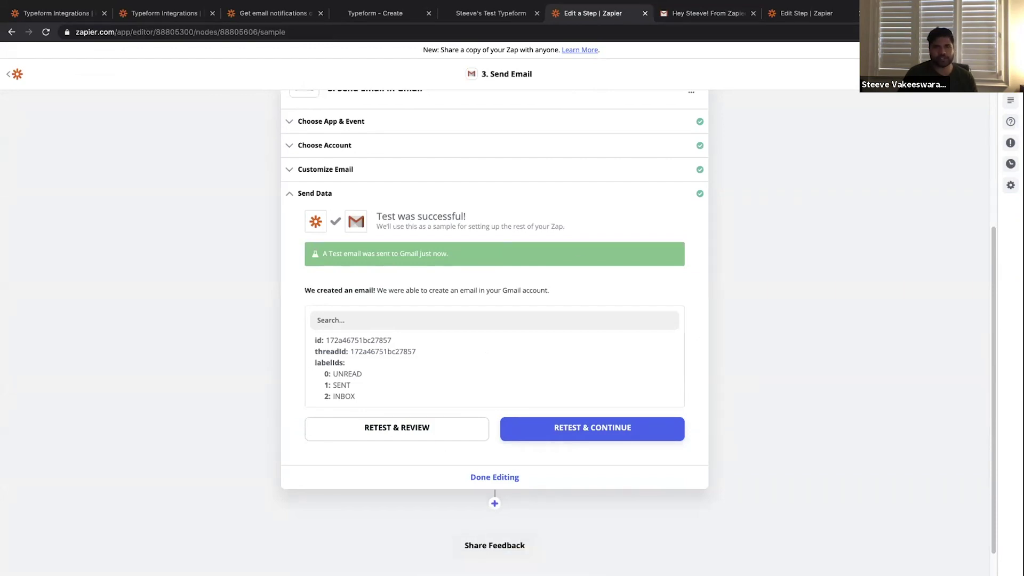
{"action": "scroll", "coordinate": [81, 219], "scroll_direction": "up", "scroll_amount": 1}
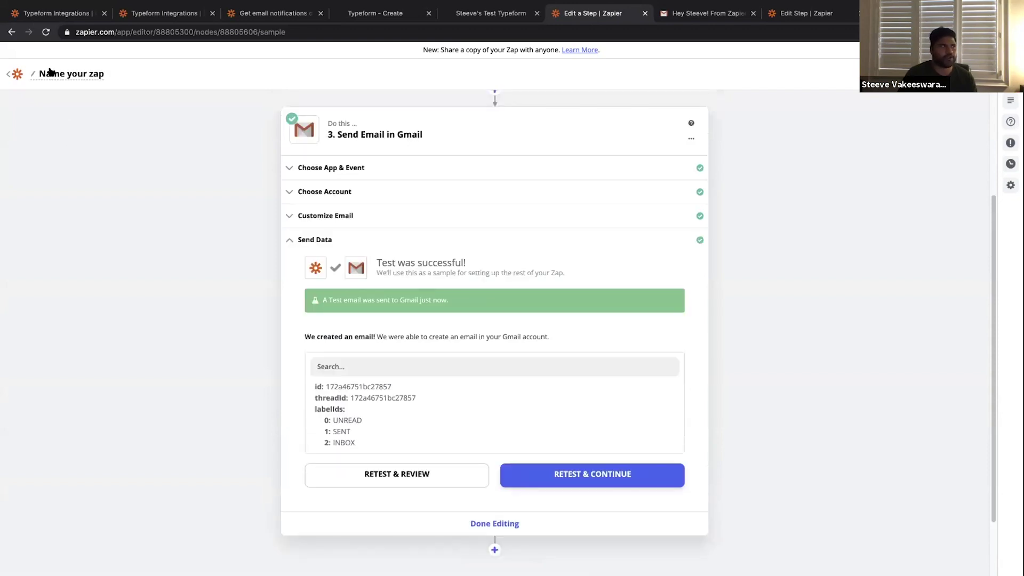
{"action": "left_click", "coordinate": [71, 73]}
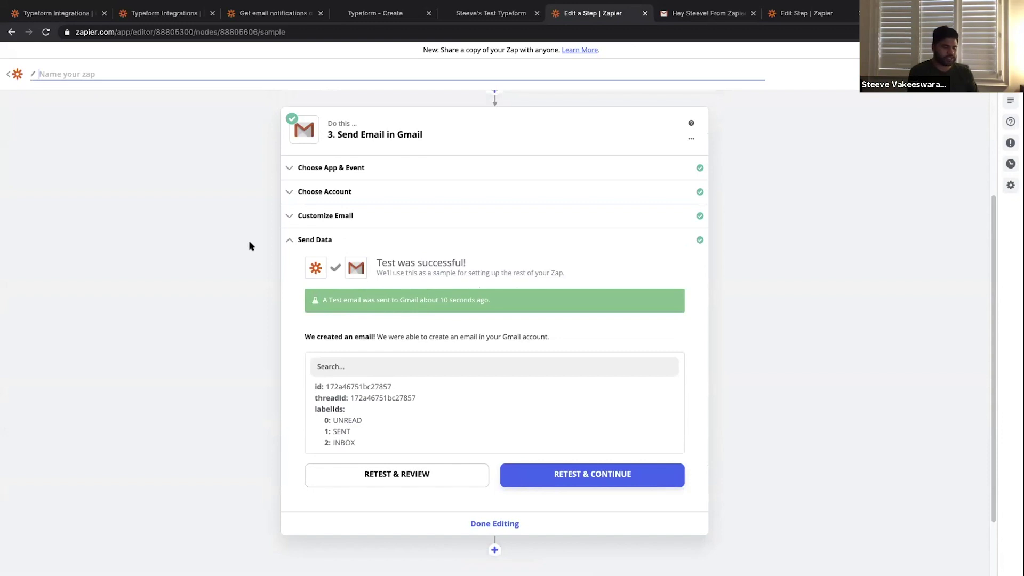
{"action": "type", "text": "Leads FD"}
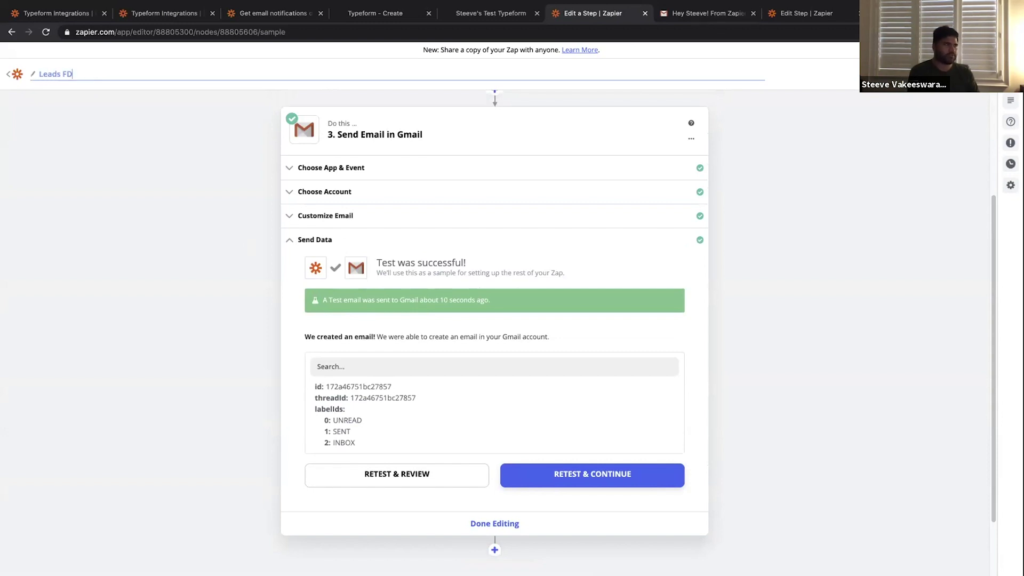
{"action": "key", "text": "BackSpace"}
{"action": "type", "text": "ollow up "}
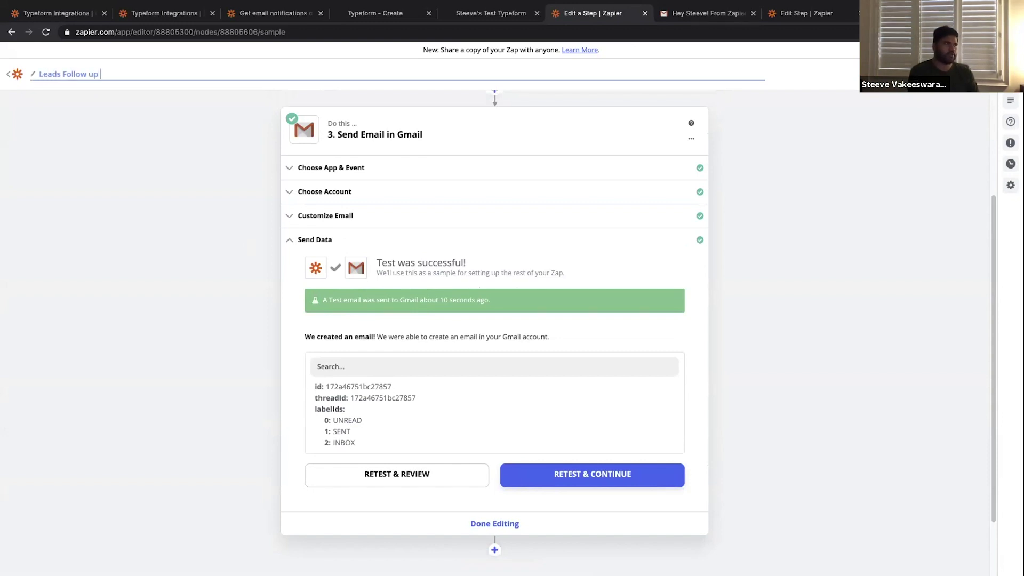
{"action": "type", "text": "via Typeform"}
{"action": "key", "text": "Return"}
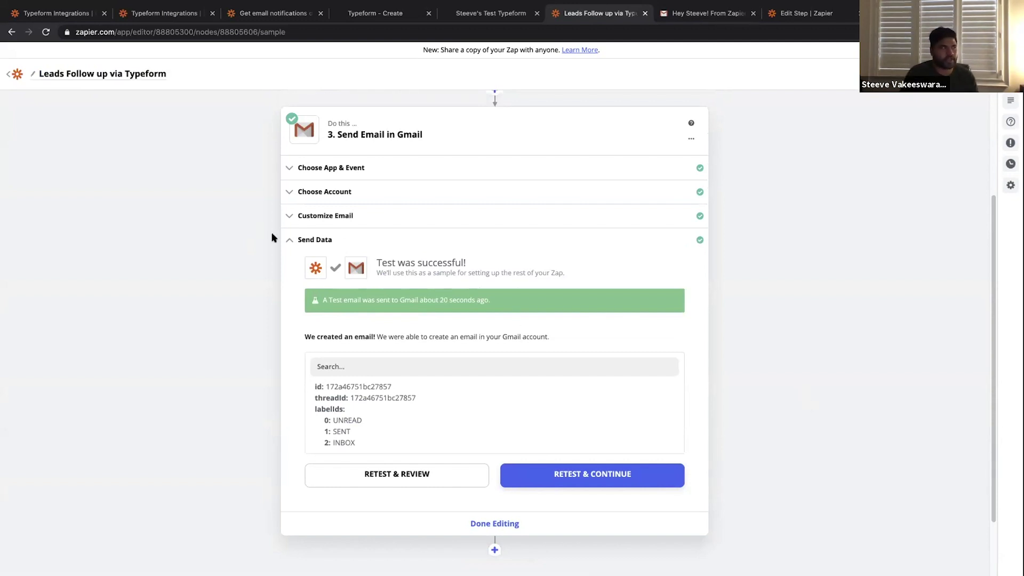
Open the list of all zaps and look through the active and inactive ones in the Home folder.
{"action": "left_click", "coordinate": [16, 76]}
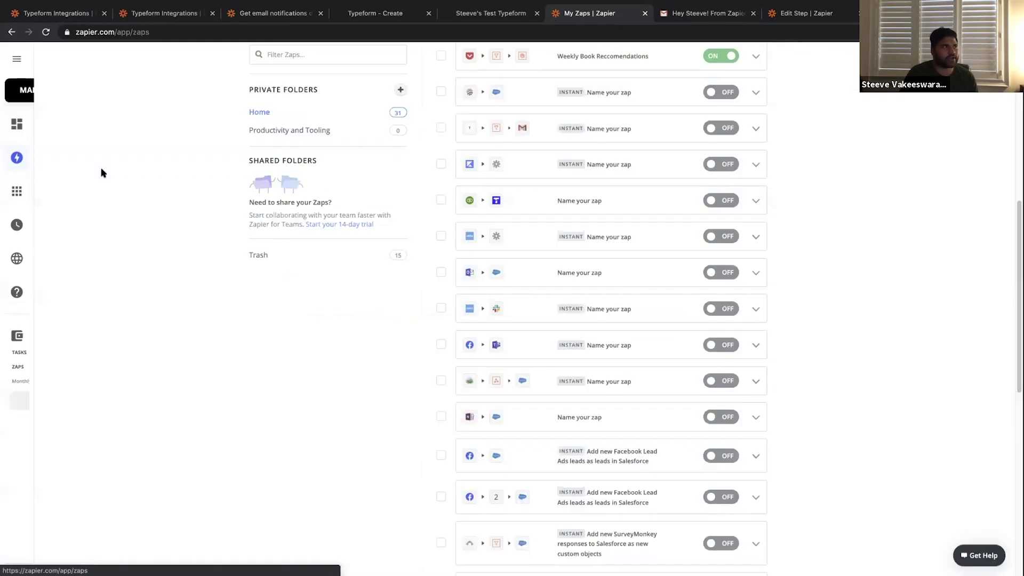
{"action": "scroll", "coordinate": [570, 338], "scroll_direction": "up", "scroll_amount": 9}
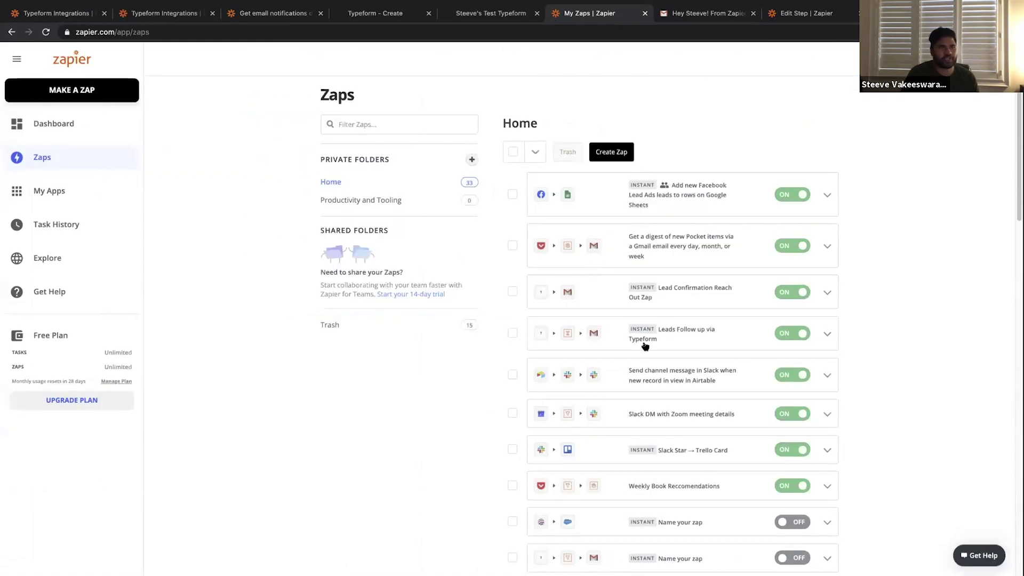
{"action": "scroll", "coordinate": [665, 475], "scroll_direction": "down", "scroll_amount": 14}
{"action": "scroll", "coordinate": [747, 266], "scroll_direction": "down", "scroll_amount": 6}
{"action": "scroll", "coordinate": [782, 307], "scroll_direction": "up", "scroll_amount": 15}
{"action": "scroll", "coordinate": [758, 336], "scroll_direction": "down", "scroll_amount": 3}
{"action": "scroll", "coordinate": [731, 363], "scroll_direction": "down", "scroll_amount": 3}
{"action": "scroll", "coordinate": [704, 392], "scroll_direction": "down", "scroll_amount": 2}
{"action": "scroll", "coordinate": [696, 400], "scroll_direction": "up", "scroll_amount": 7}
{"action": "scroll", "coordinate": [693, 278], "scroll_direction": "down", "scroll_amount": 10}
{"action": "scroll", "coordinate": [668, 317], "scroll_direction": "down", "scroll_amount": 3}
{"action": "scroll", "coordinate": [667, 315], "scroll_direction": "up", "scroll_amount": 10}
{"action": "scroll", "coordinate": [665, 314], "scroll_direction": "up", "scroll_amount": 3}
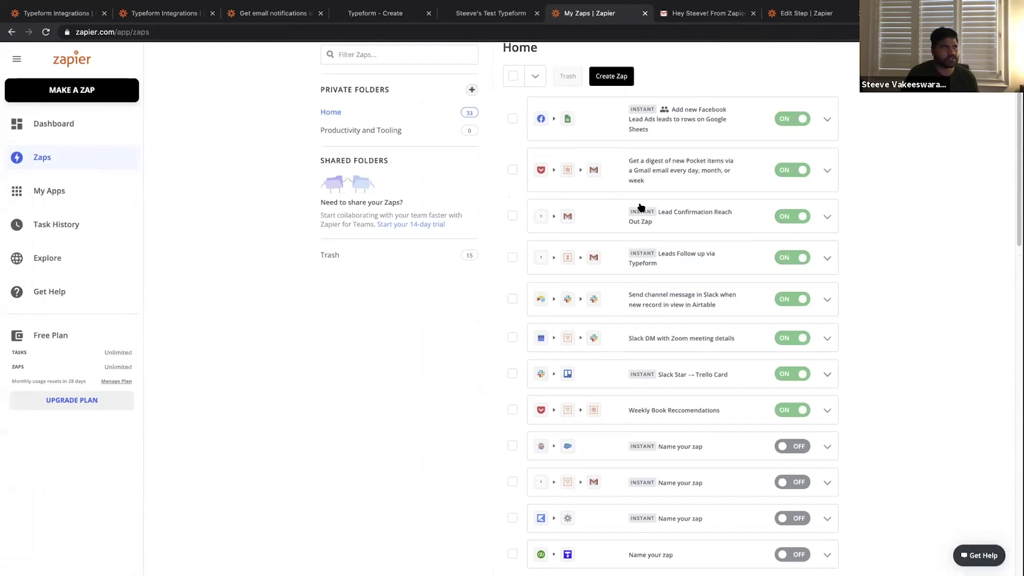
{"action": "scroll", "coordinate": [640, 210], "scroll_direction": "up", "scroll_amount": 1}
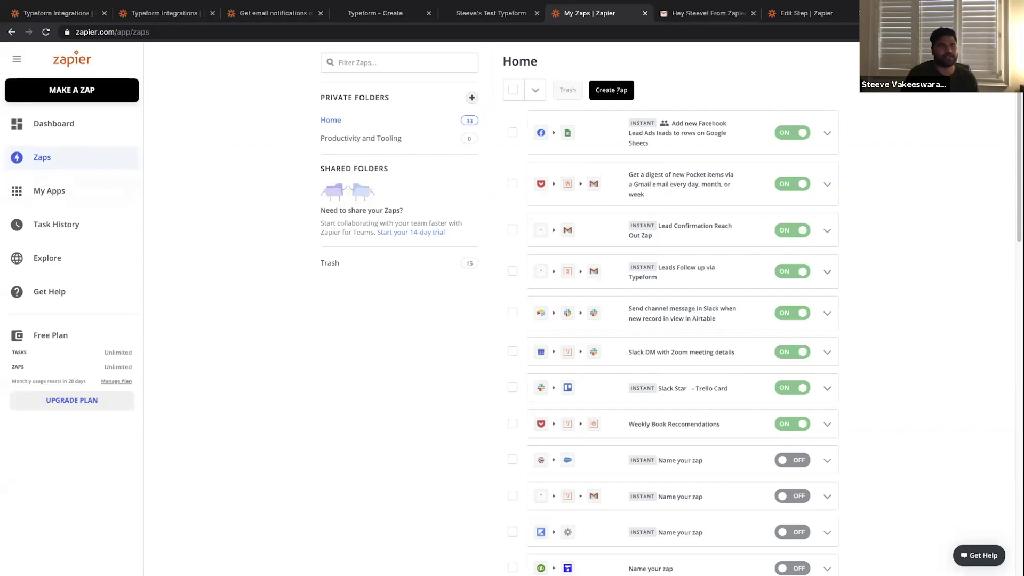
Switch to the zap for Gmail and Slack reminders of upcoming Zoom calls and review its trigger's Google Calendar account choices.
{"action": "left_click", "coordinate": [800, 13]}
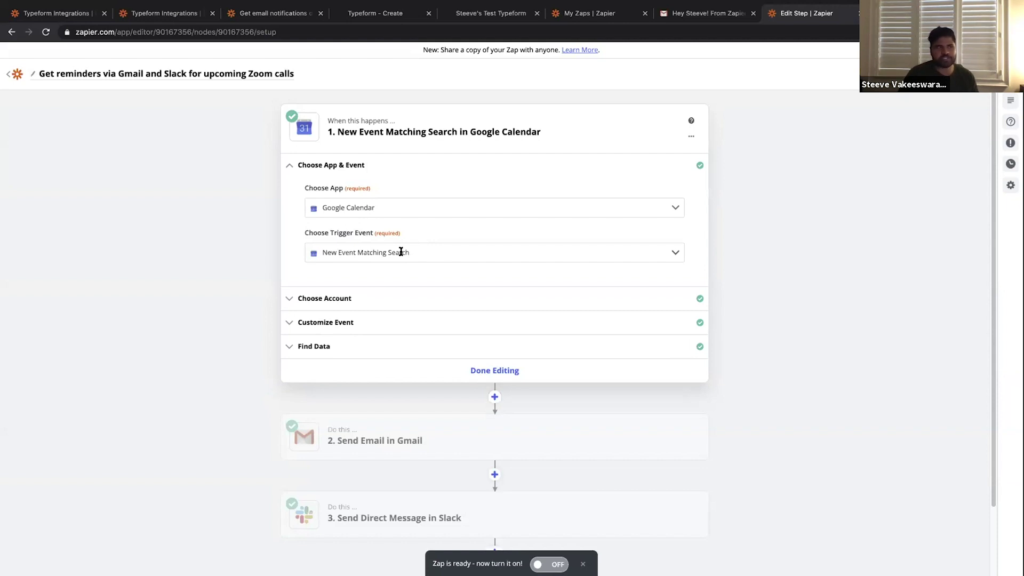
{"action": "left_click", "coordinate": [337, 297]}
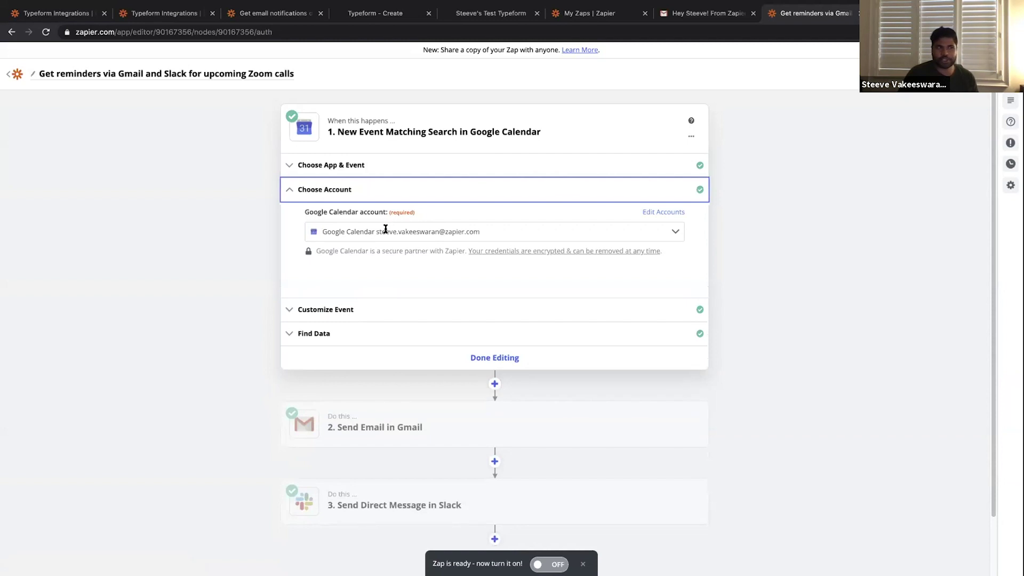
{"action": "left_click", "coordinate": [413, 227]}
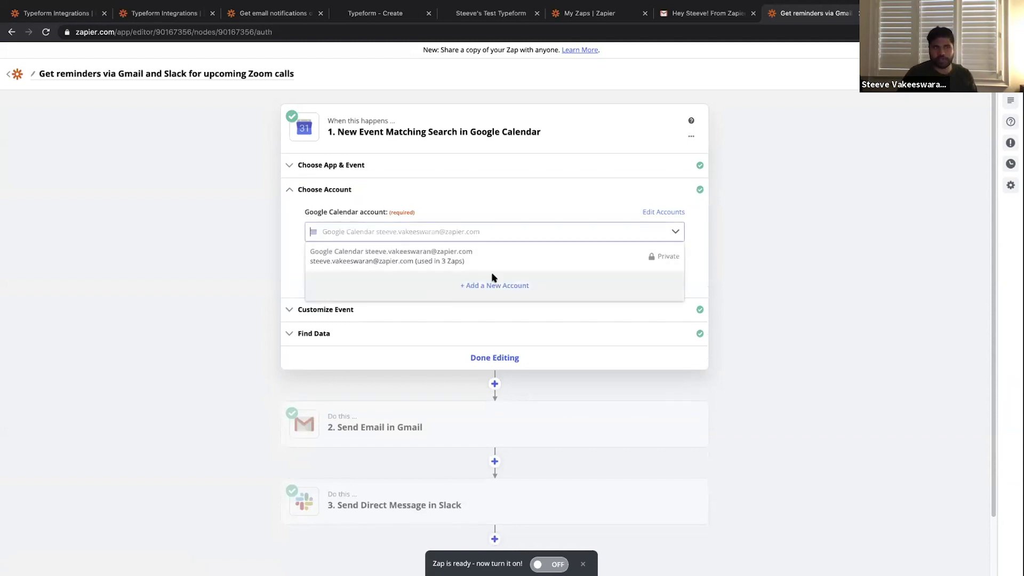
{"action": "left_click", "coordinate": [287, 257]}
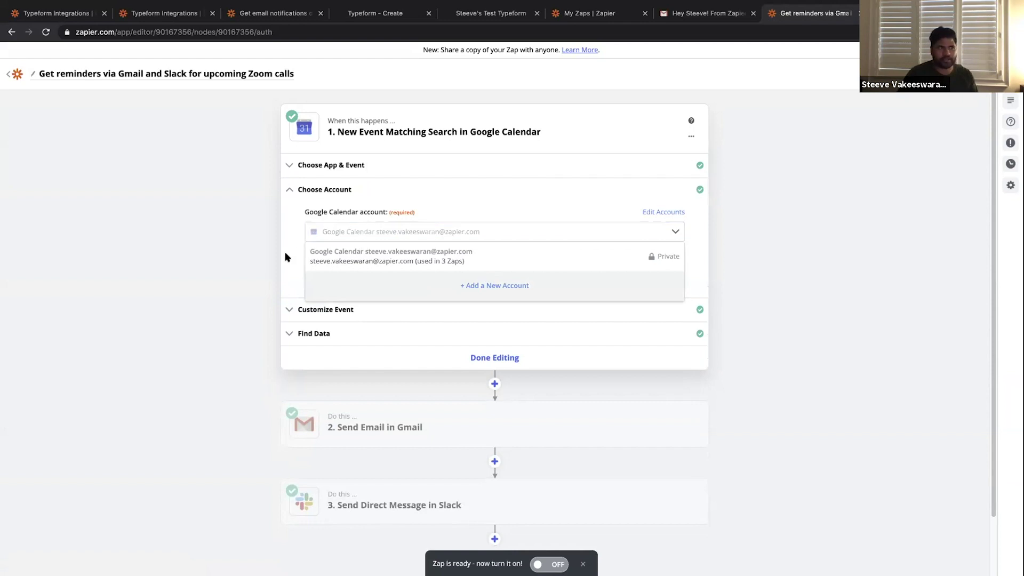
Review the trigger's Customize Event settings, including the available calendars and the search term, keeping the personal calendar selected.
{"action": "left_click", "coordinate": [318, 307]}
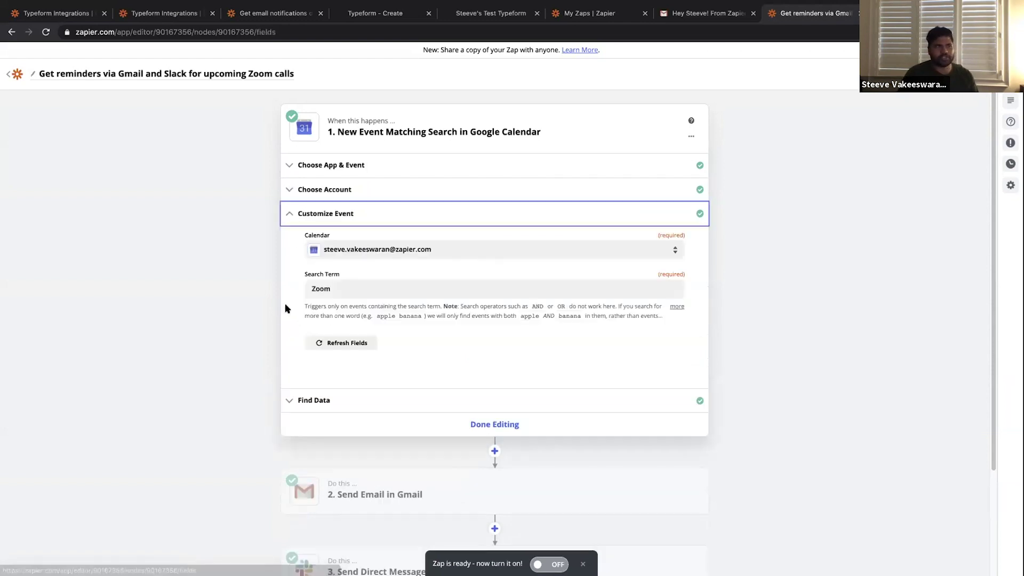
{"action": "left_click", "coordinate": [418, 249]}
{"action": "scroll", "coordinate": [373, 405], "scroll_direction": "down", "scroll_amount": 2}
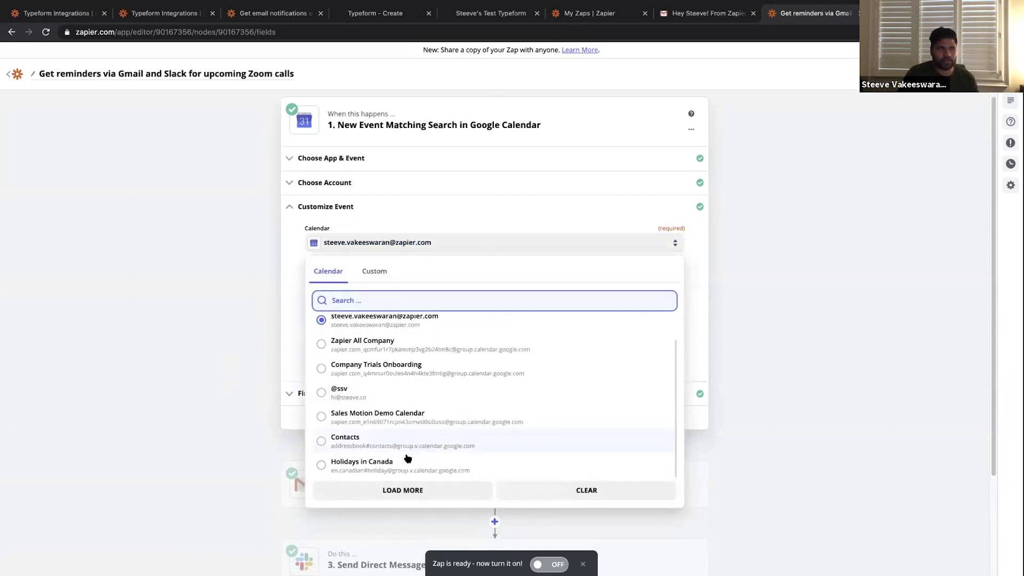
{"action": "scroll", "coordinate": [408, 442], "scroll_direction": "up", "scroll_amount": 1}
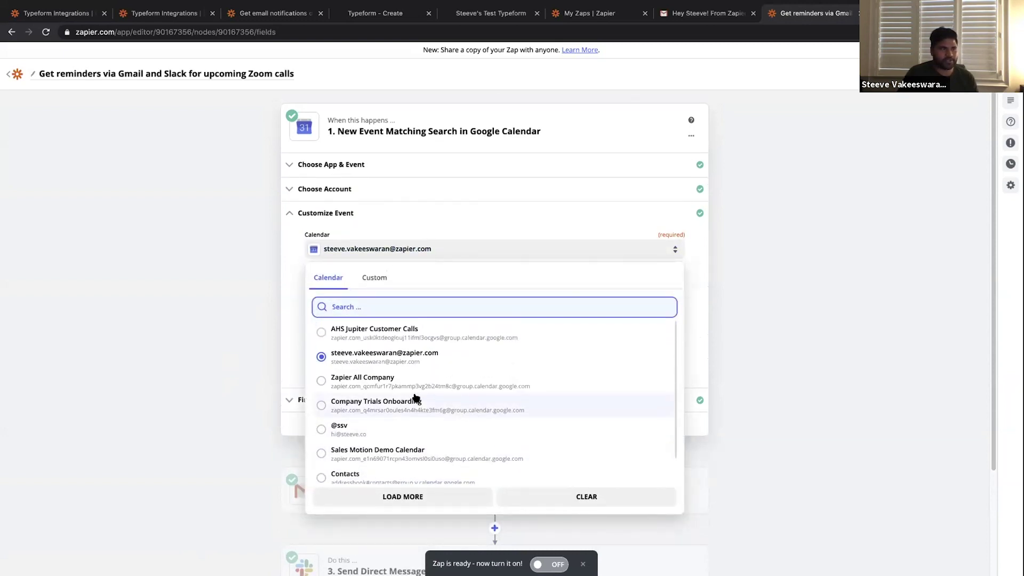
{"action": "left_click", "coordinate": [391, 354]}
{"action": "left_click", "coordinate": [380, 283]}
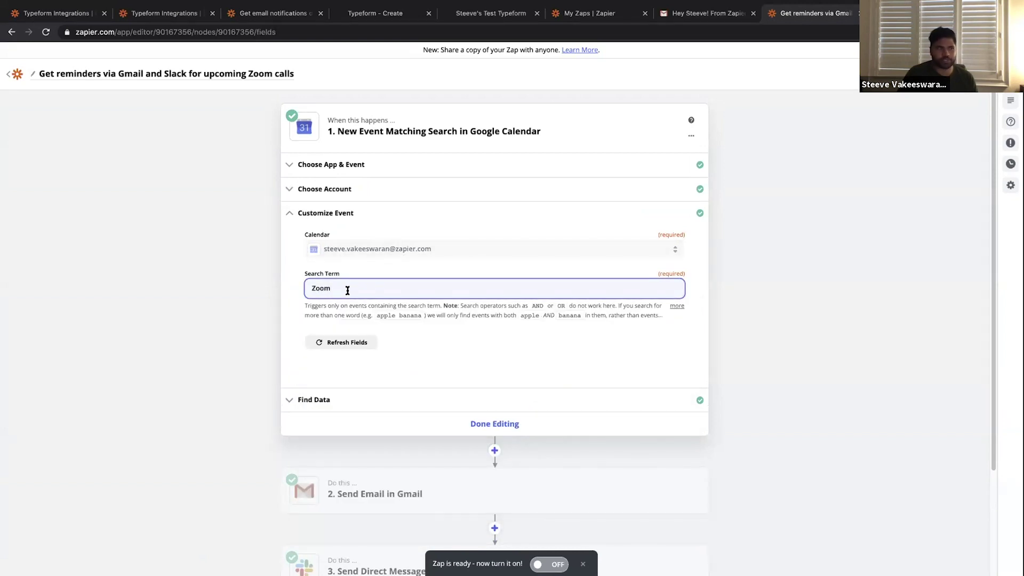
Open the trigger's Find Data section and examine the summary, description and location of sample Event A.
{"action": "left_click", "coordinate": [350, 393]}
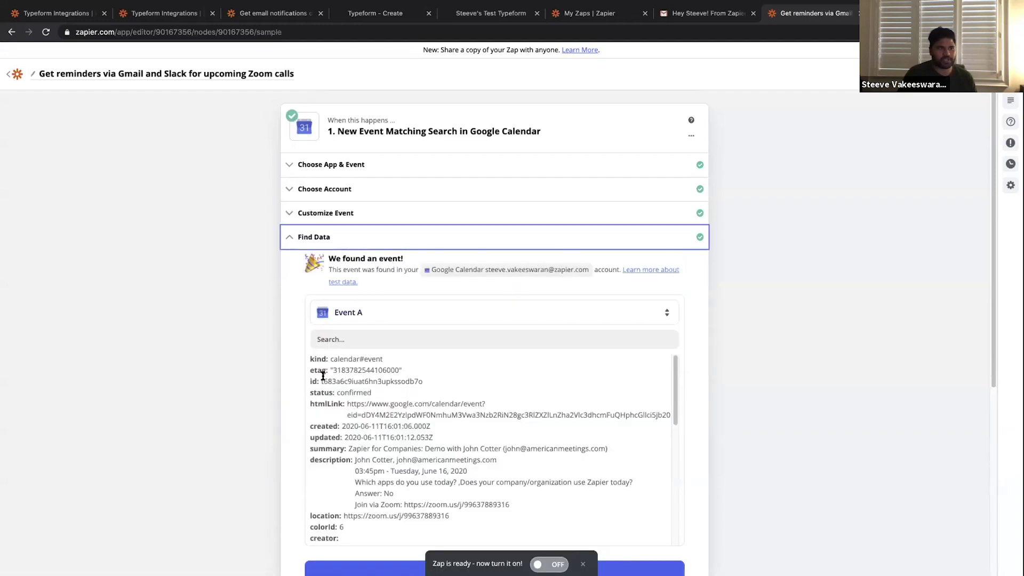
{"action": "scroll", "coordinate": [316, 418], "scroll_direction": "down", "scroll_amount": 3}
{"action": "scroll", "coordinate": [346, 441], "scroll_direction": "up", "scroll_amount": 3}
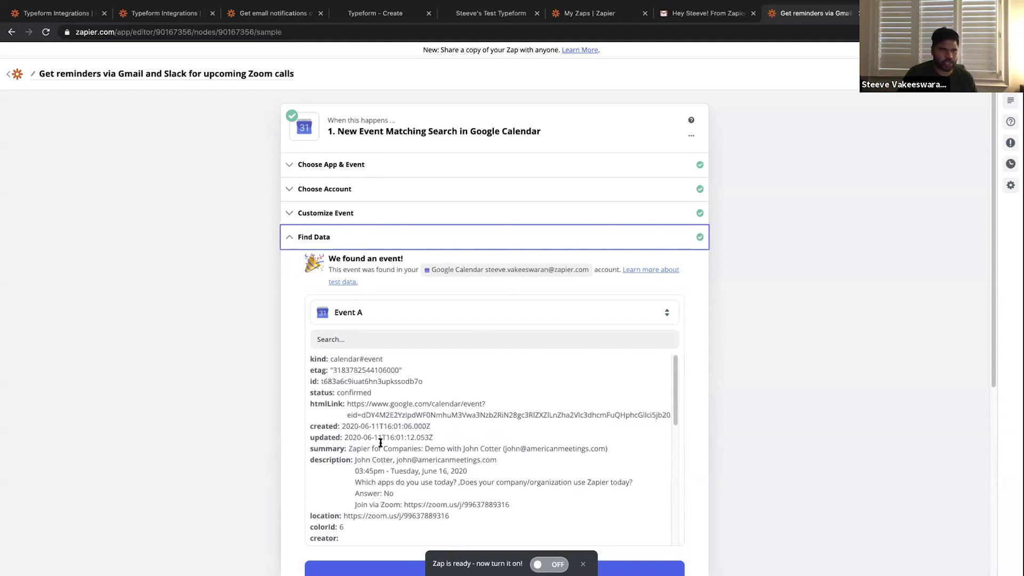
{"action": "scroll", "coordinate": [380, 447], "scroll_direction": "down", "scroll_amount": 1}
{"action": "scroll", "coordinate": [461, 427], "scroll_direction": "up", "scroll_amount": 1}
{"action": "scroll", "coordinate": [454, 450], "scroll_direction": "down", "scroll_amount": 3}
{"action": "scroll", "coordinate": [425, 454], "scroll_direction": "down", "scroll_amount": 1}
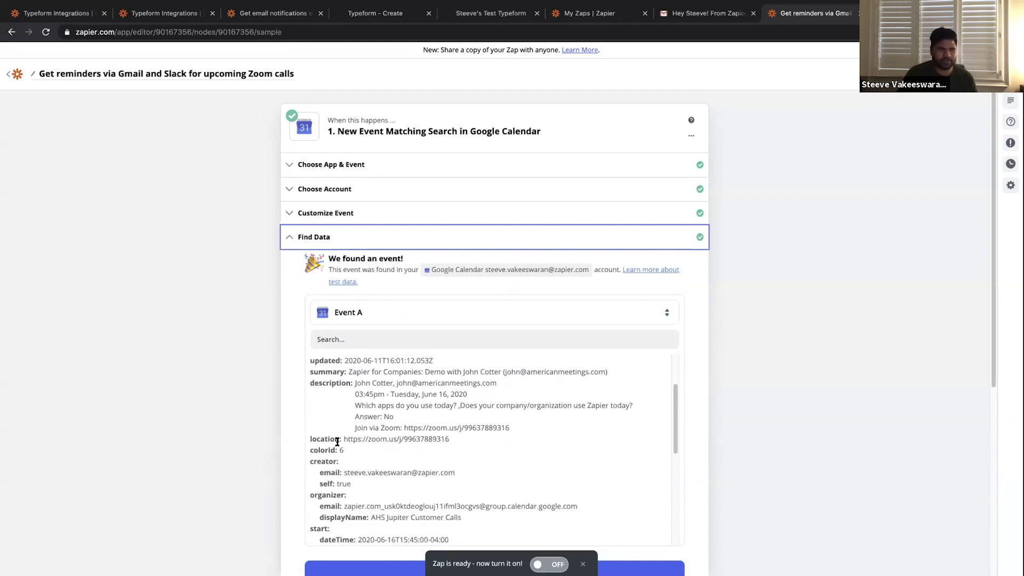
Examine the Zoom link in the location field of sample Event A and the event details below it.
{"action": "left_click", "coordinate": [404, 429]}
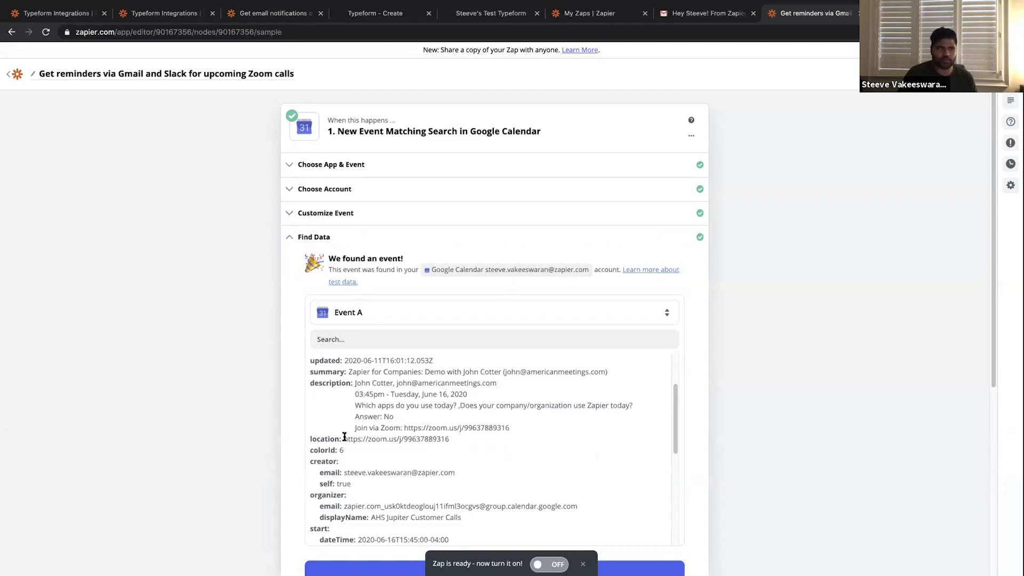
{"action": "left_click_drag", "start_coordinate": [344, 437], "coordinate": [468, 438]}
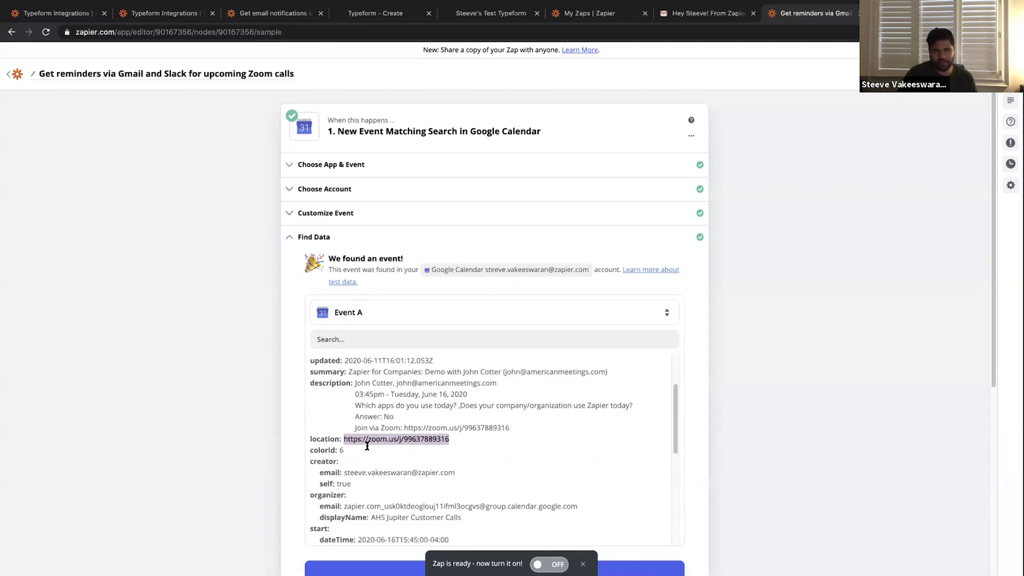
{"action": "scroll", "coordinate": [369, 442], "scroll_direction": "down", "scroll_amount": 1}
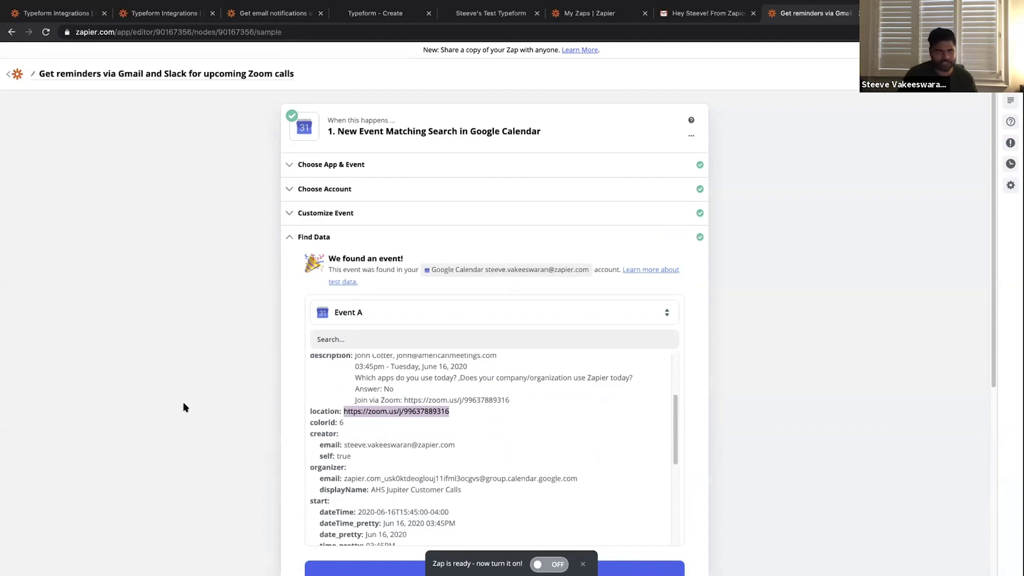
{"action": "scroll", "coordinate": [183, 407], "scroll_direction": "down", "scroll_amount": 1}
Continue past the trigger's sample data and review the Send Email step's app, action event and Gmail account.
{"action": "left_click", "coordinate": [383, 534]}
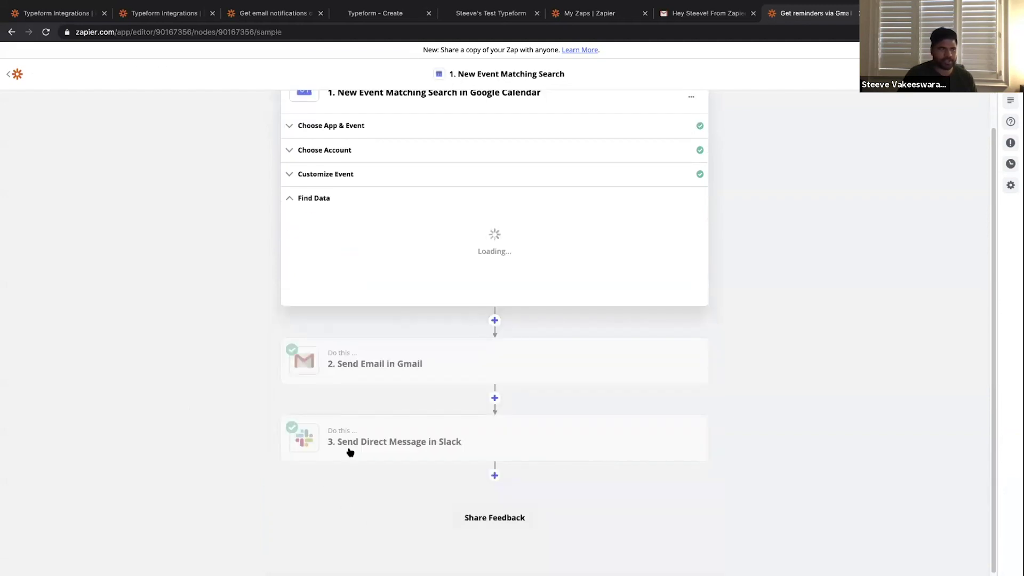
{"action": "left_click", "coordinate": [385, 207]}
{"action": "left_click", "coordinate": [366, 243]}
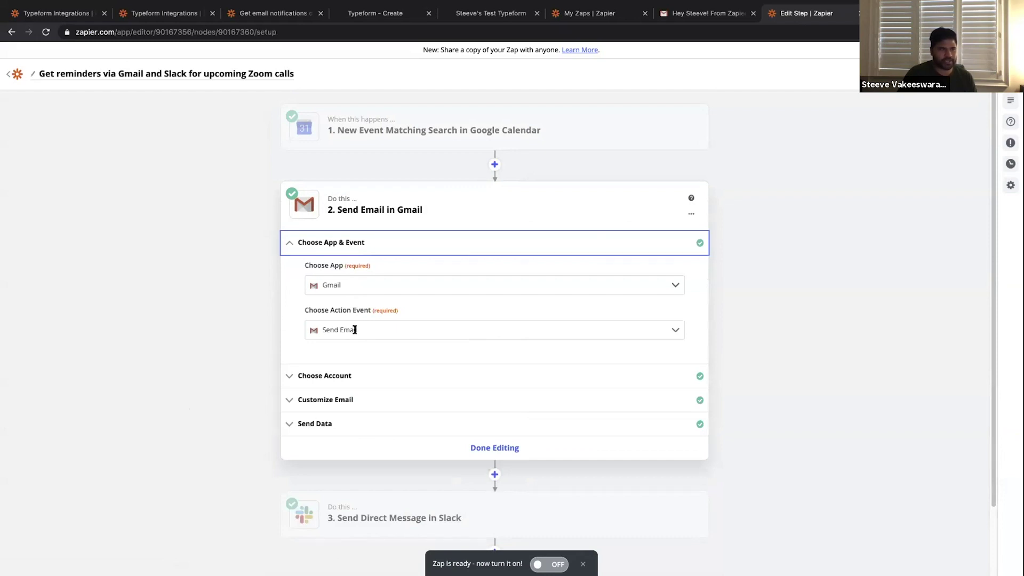
{"action": "left_click", "coordinate": [354, 376]}
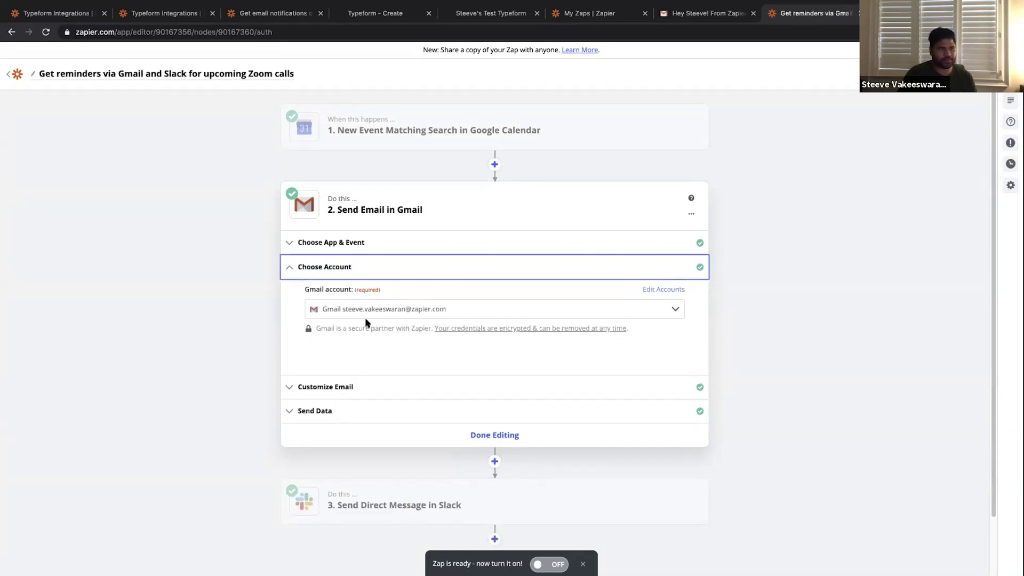
Open the Customize Email section and examine the Creator Email field mapped to the To recipient.
{"action": "left_click", "coordinate": [339, 382]}
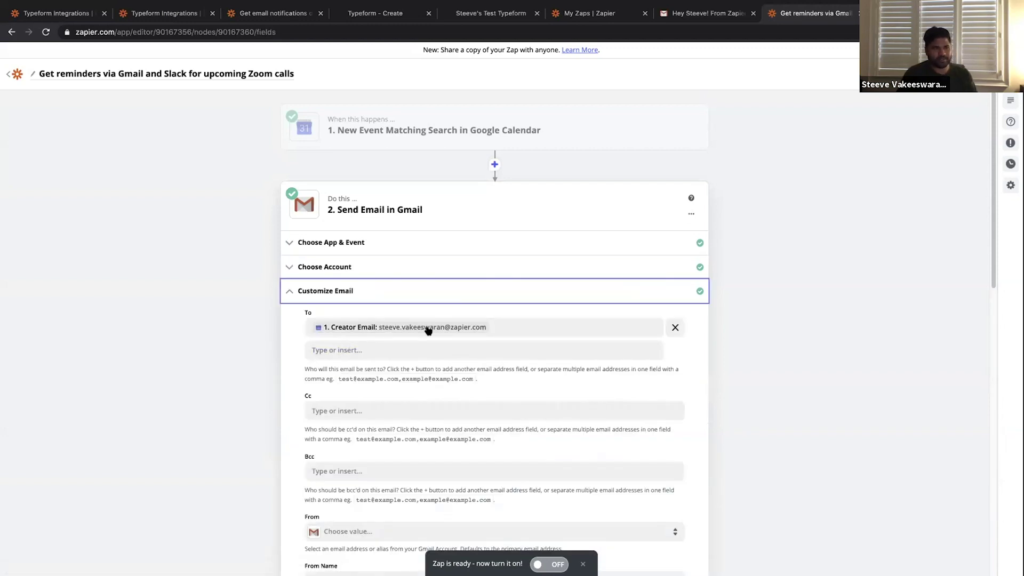
{"action": "left_click", "coordinate": [483, 327]}
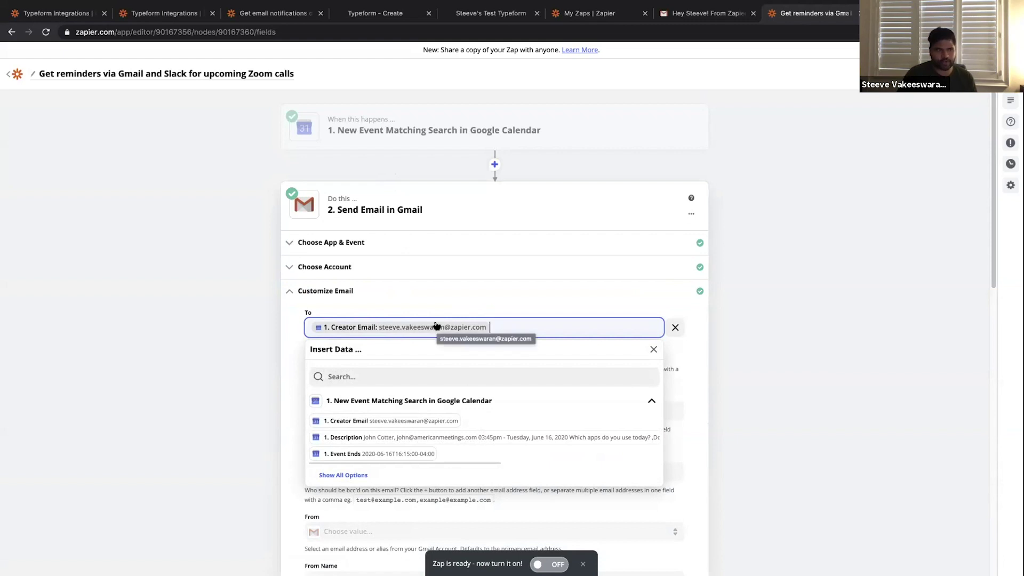
{"action": "left_click", "coordinate": [272, 373]}
{"action": "scroll", "coordinate": [343, 388], "scroll_direction": "down", "scroll_amount": 5}
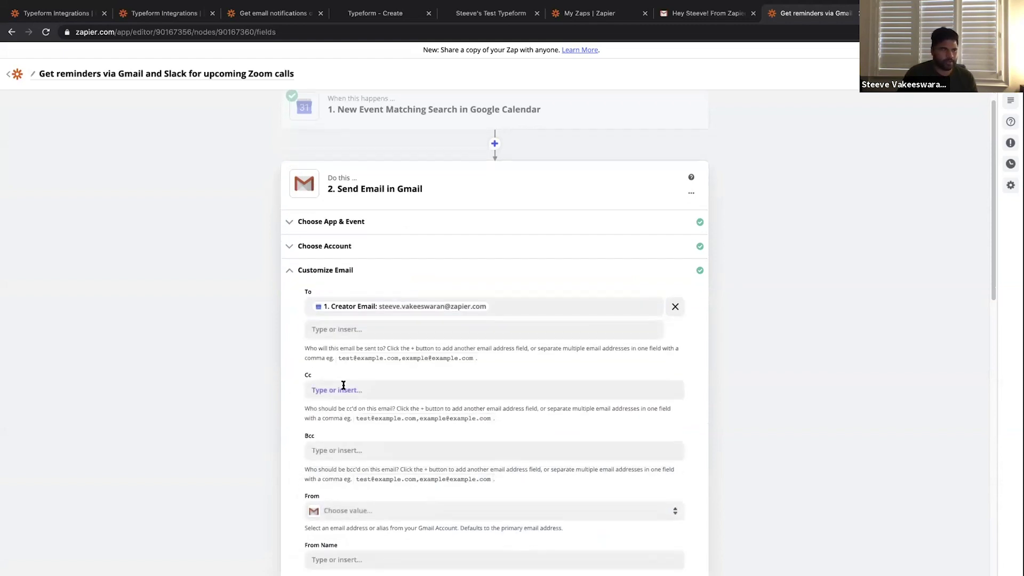
Review the email's subject and body, including the mapped Summary, Description, Event Begins (Pretty) and Location fields.
{"action": "left_click", "coordinate": [342, 422]}
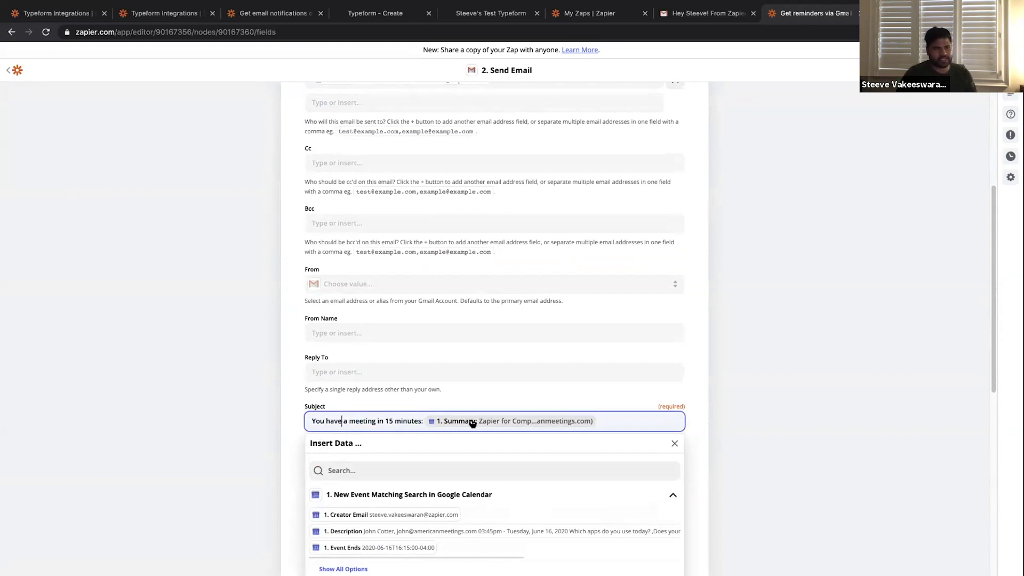
{"action": "left_click", "coordinate": [222, 444]}
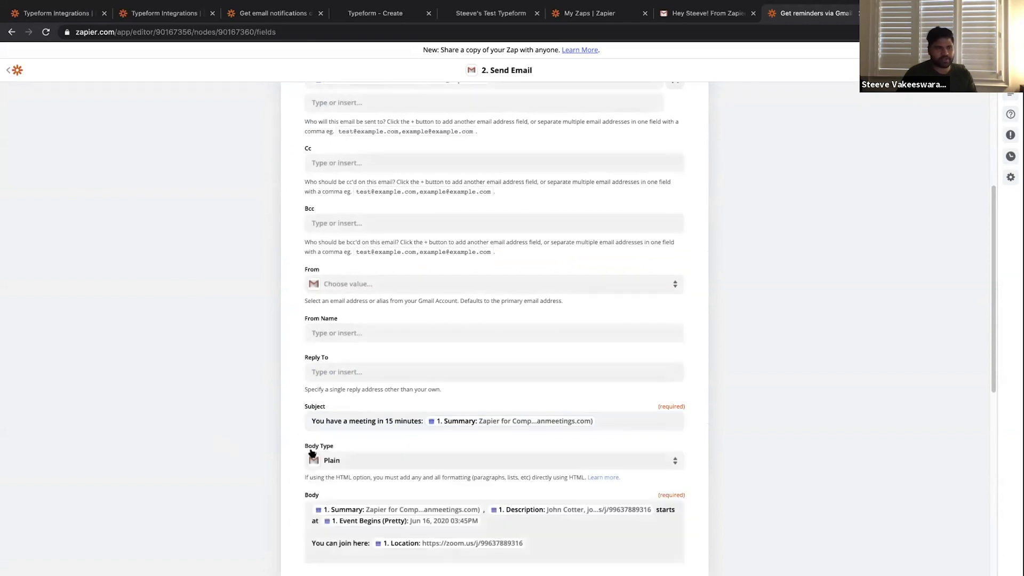
{"action": "scroll", "coordinate": [312, 452], "scroll_direction": "down", "scroll_amount": 2}
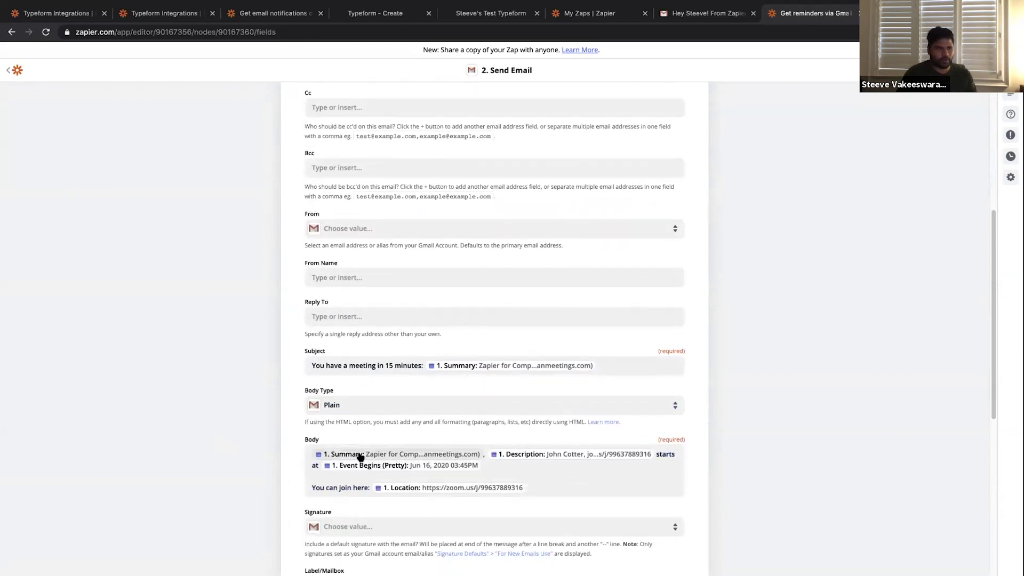
{"action": "left_click", "coordinate": [358, 457]}
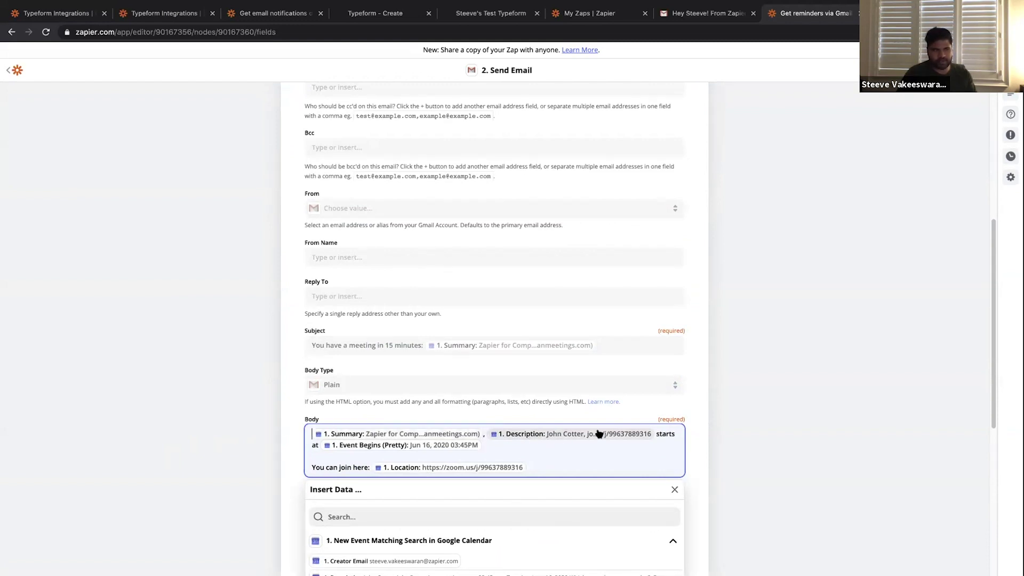
{"action": "left_click", "coordinate": [371, 450]}
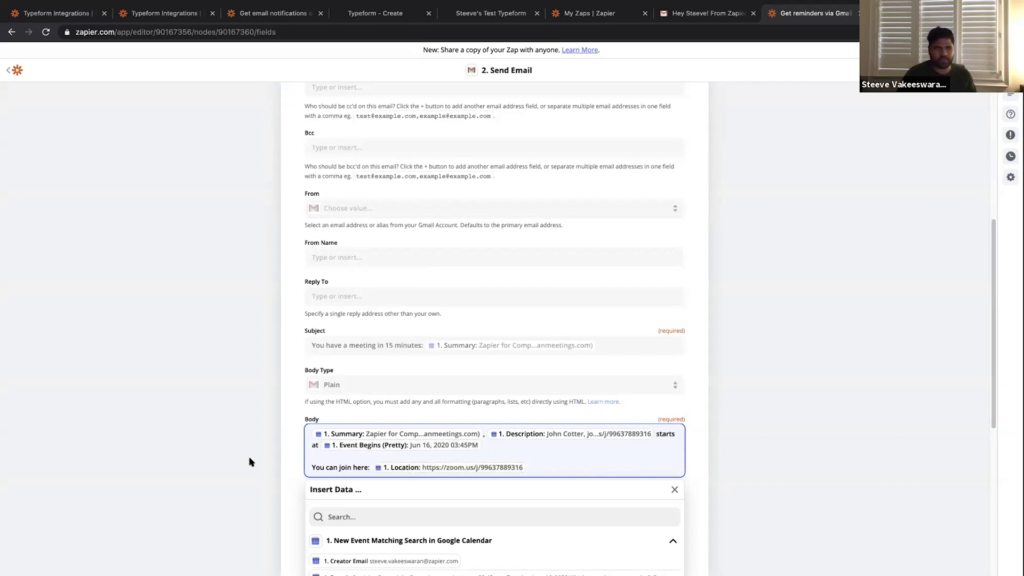
Start a new line at the end of the email body and browse all the insertable calendar event fields.
{"action": "scroll", "coordinate": [251, 462], "scroll_direction": "down", "scroll_amount": 4}
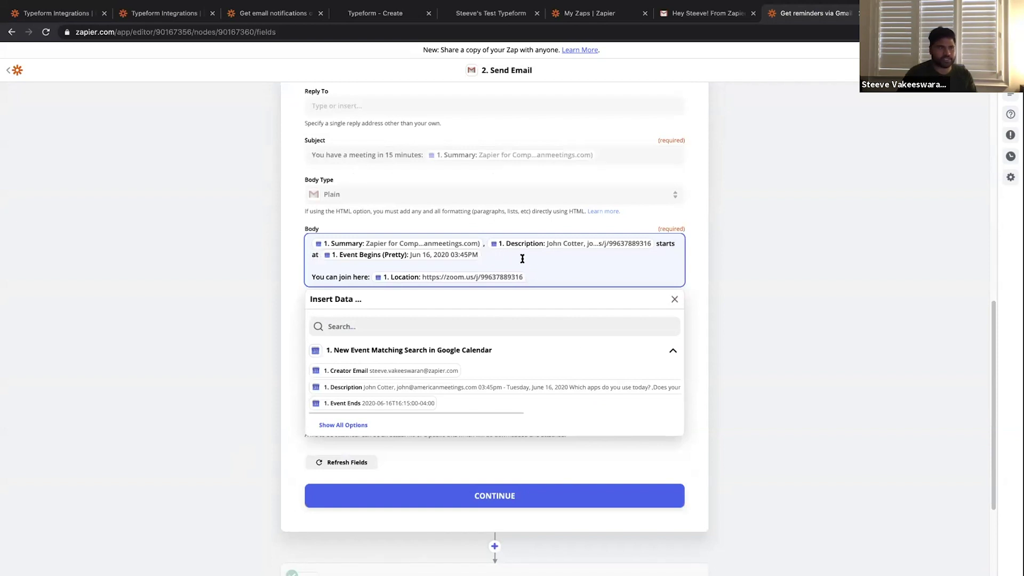
{"action": "key", "text": "Down"}
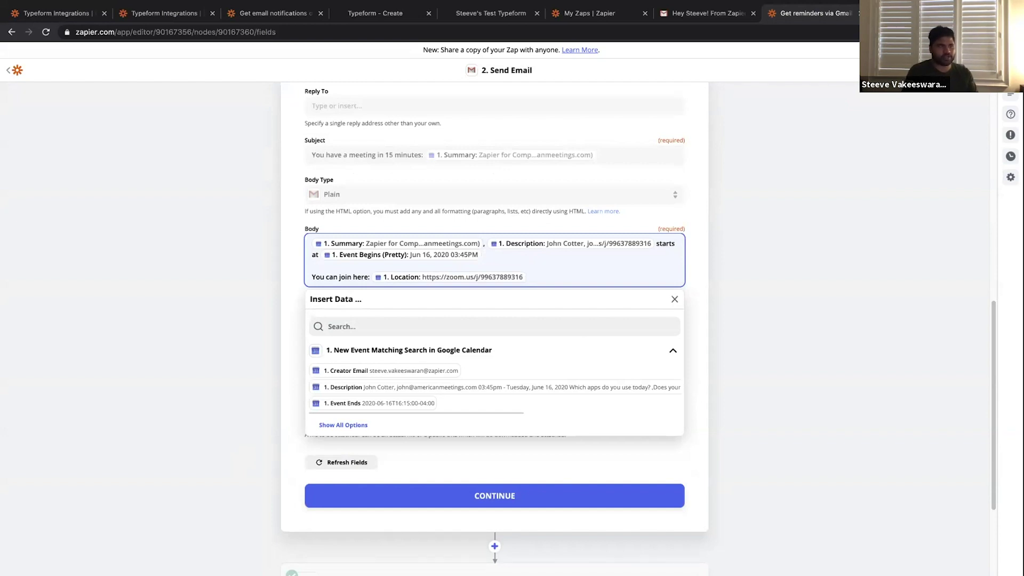
{"action": "key", "text": "Return"}
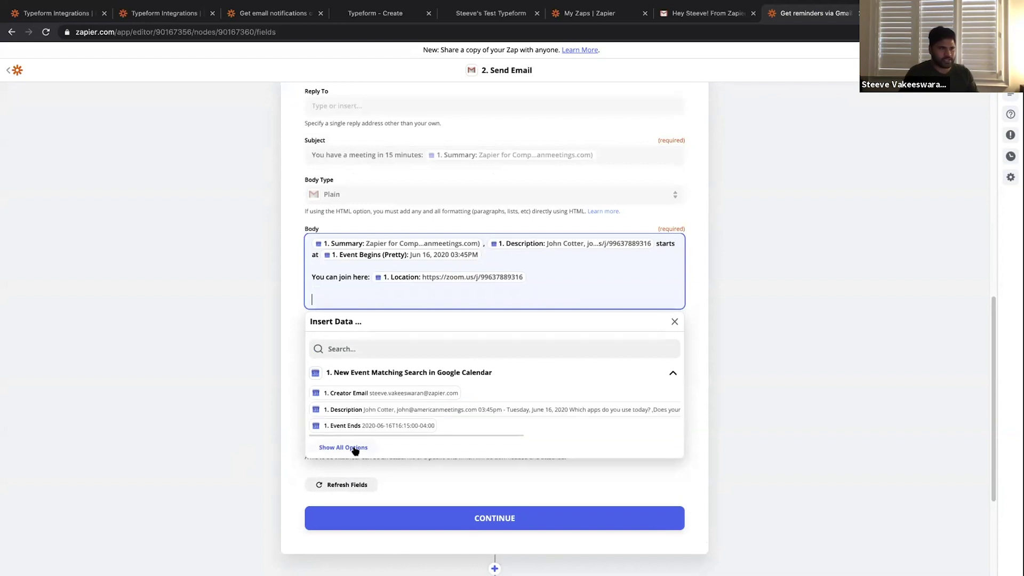
{"action": "left_click", "coordinate": [349, 447]}
{"action": "scroll", "coordinate": [502, 473], "scroll_direction": "down", "scroll_amount": 3}
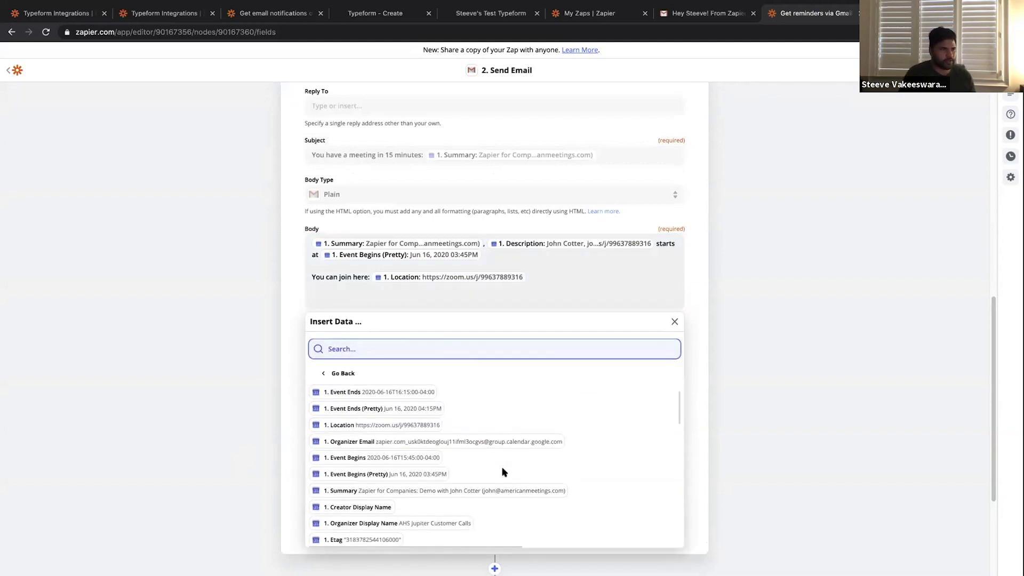
{"action": "scroll", "coordinate": [502, 473], "scroll_direction": "down", "scroll_amount": 5}
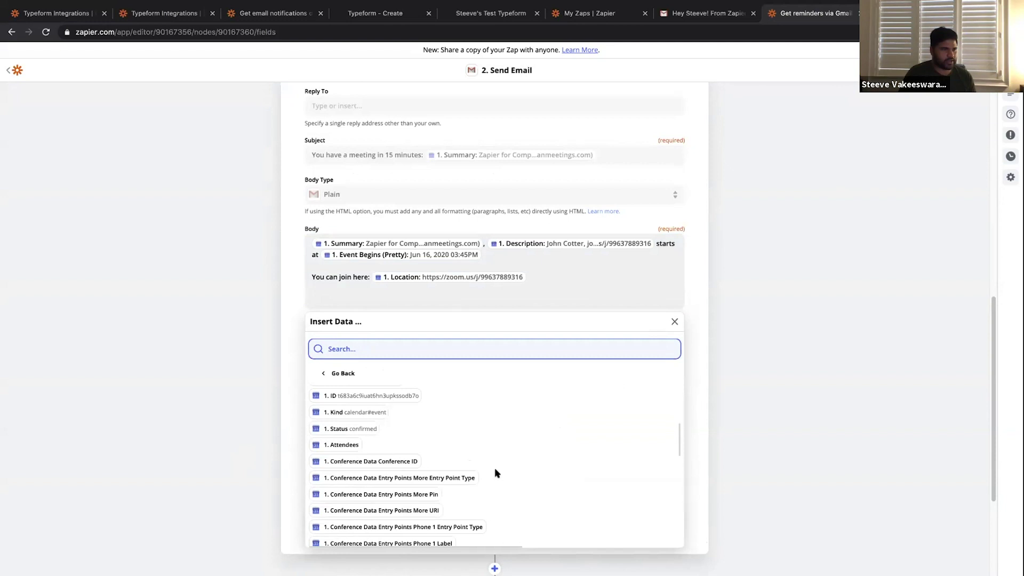
{"action": "scroll", "coordinate": [495, 471], "scroll_direction": "down", "scroll_amount": 1}
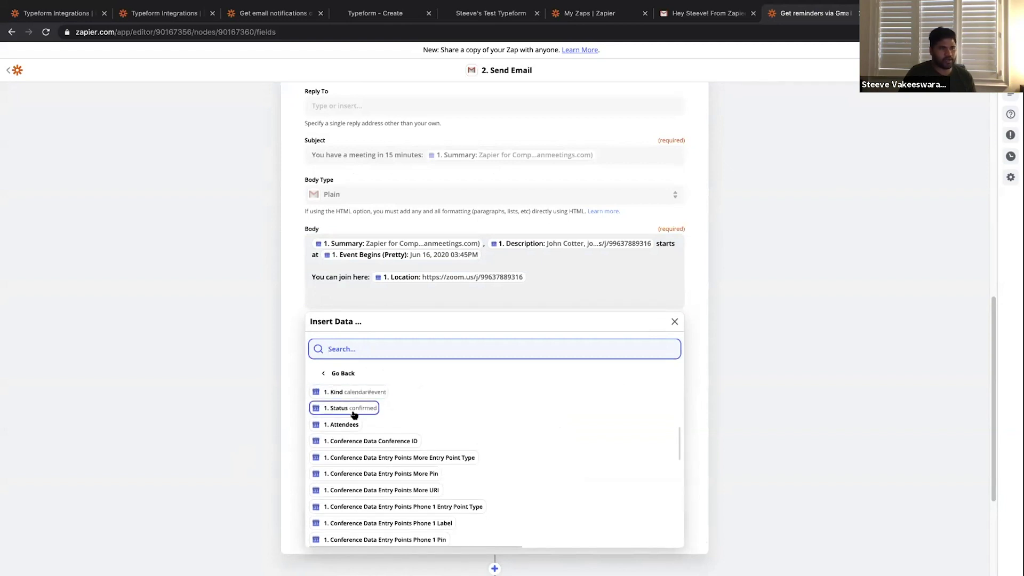
Write "Your meeting is" on the last line of the email body and insert the trigger's Status field after it.
{"action": "left_click", "coordinate": [383, 293]}
{"action": "type", "text": "Your meeting is"}
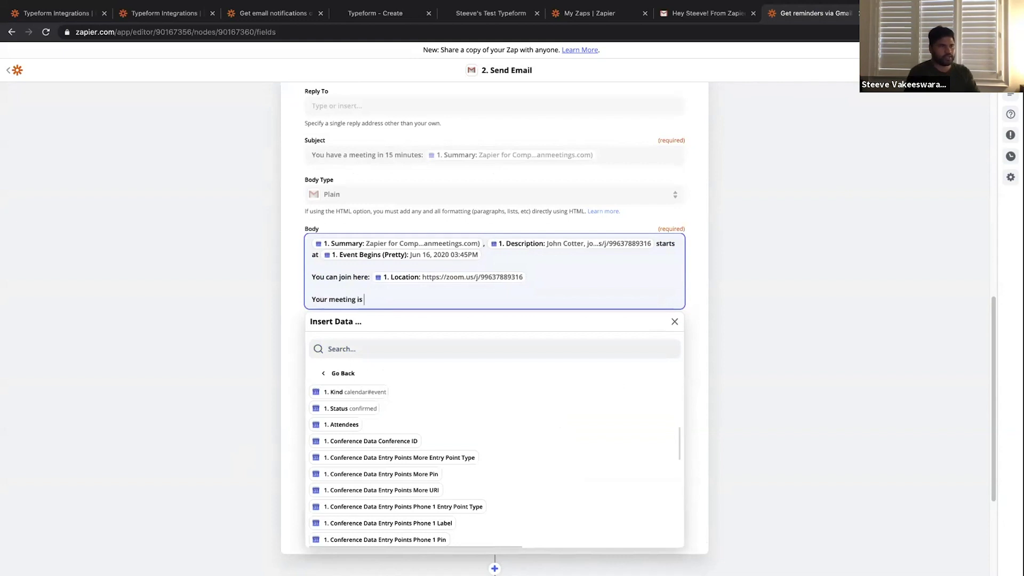
{"action": "left_click", "coordinate": [358, 408]}
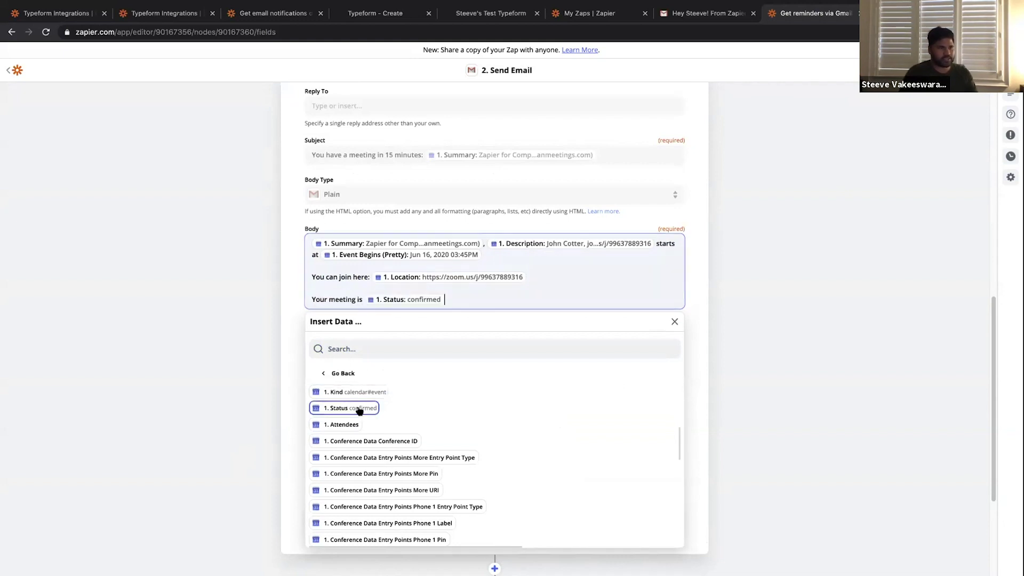
{"action": "scroll", "coordinate": [404, 404], "scroll_direction": "down", "scroll_amount": 1}
{"action": "scroll", "coordinate": [401, 407], "scroll_direction": "up", "scroll_amount": 5}
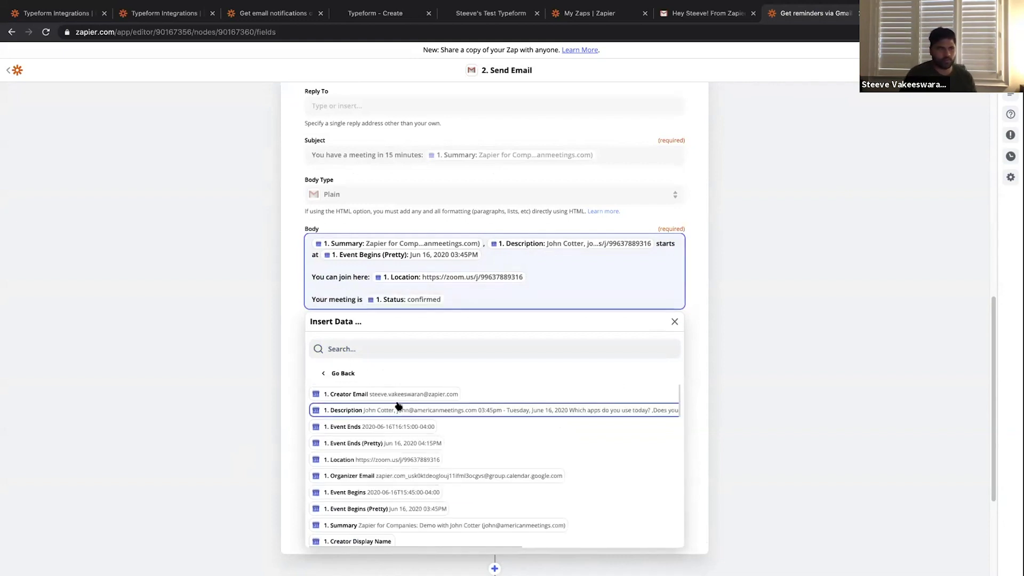
{"action": "left_click", "coordinate": [224, 283]}
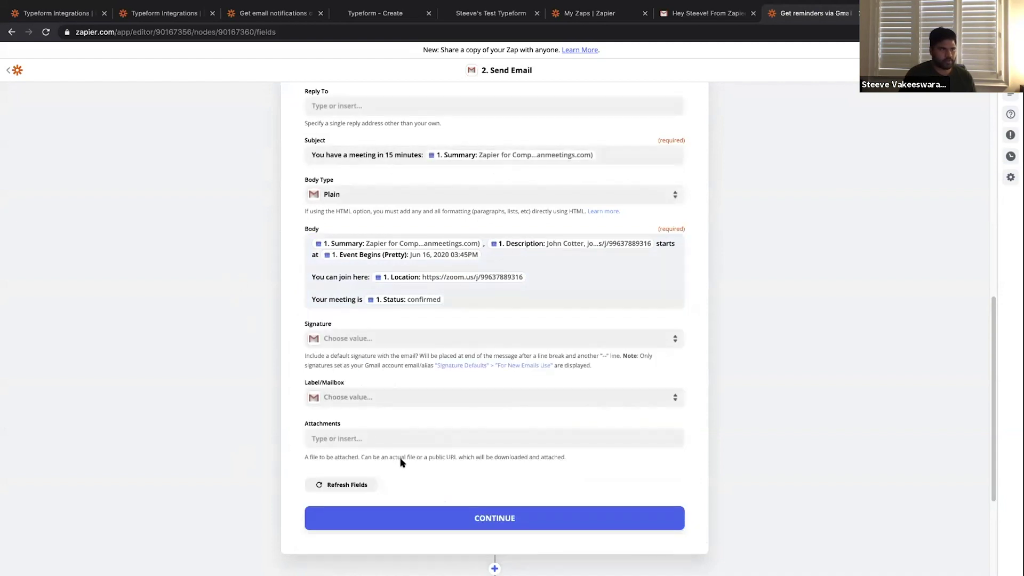
Continue to the Send Data section and retest the Gmail step by sending the test email.
{"action": "left_click", "coordinate": [408, 521]}
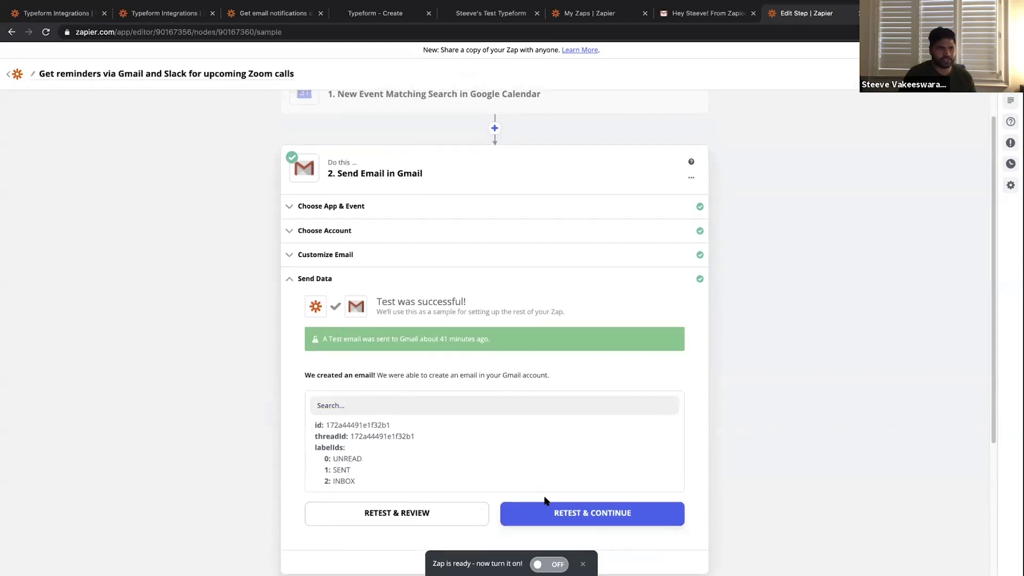
{"action": "left_click", "coordinate": [543, 510]}
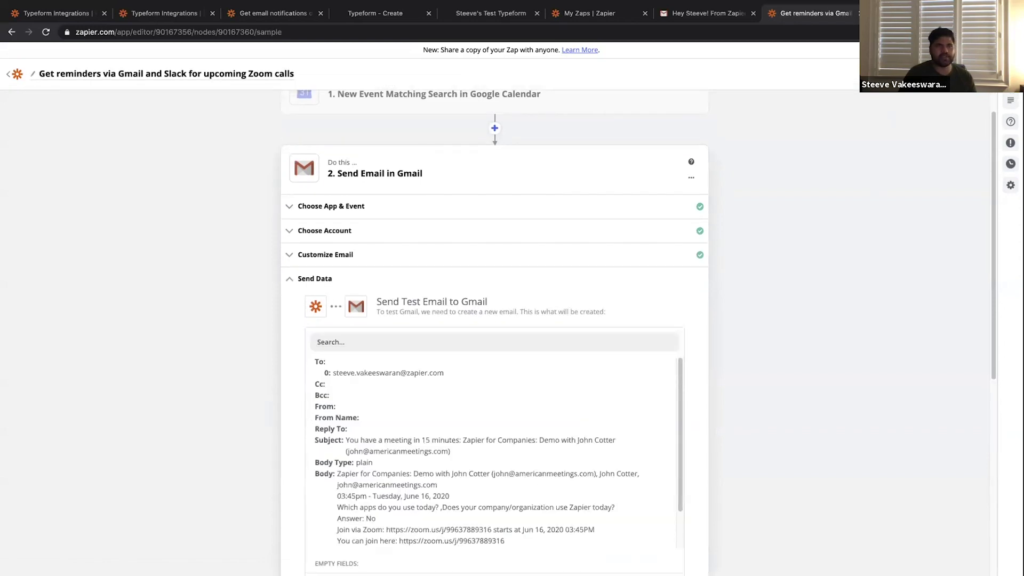
Switch to Gmail and examine the meeting summary in the received reminder's subject and the Zoom links in its body.
{"action": "left_click", "coordinate": [736, 13]}
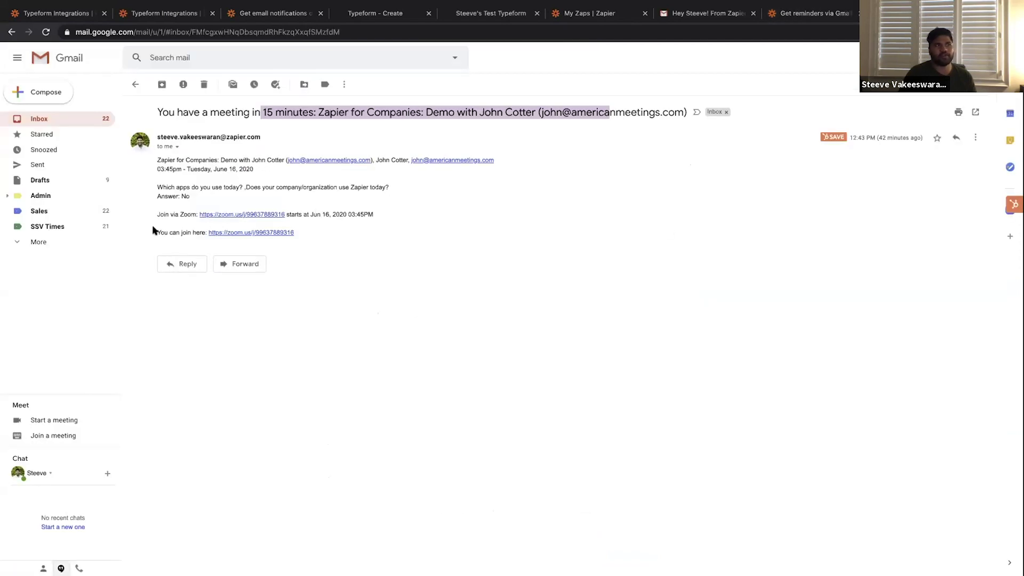
{"action": "left_click", "coordinate": [461, 236]}
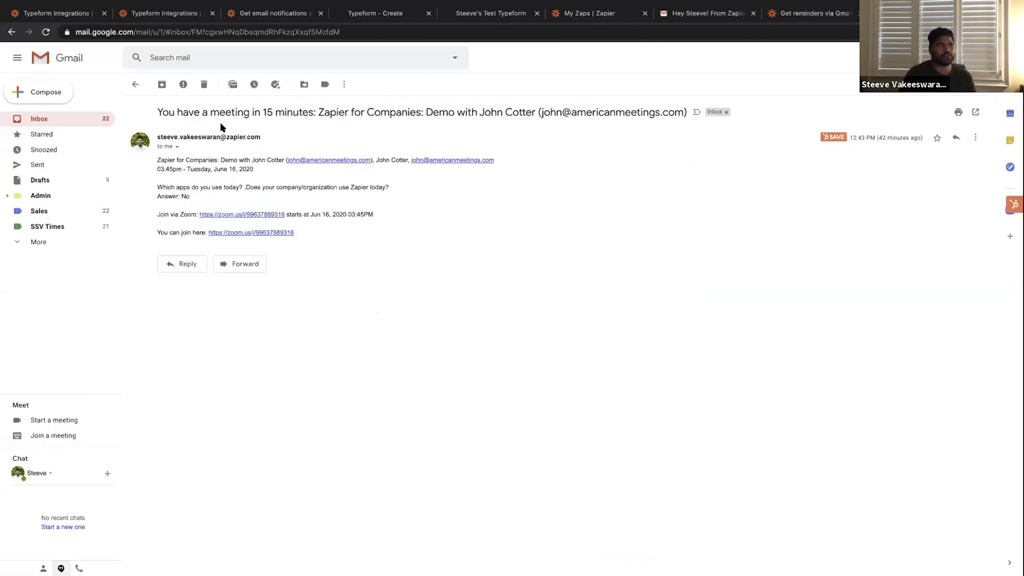
{"action": "left_click_drag", "start_coordinate": [320, 106], "coordinate": [548, 107]}
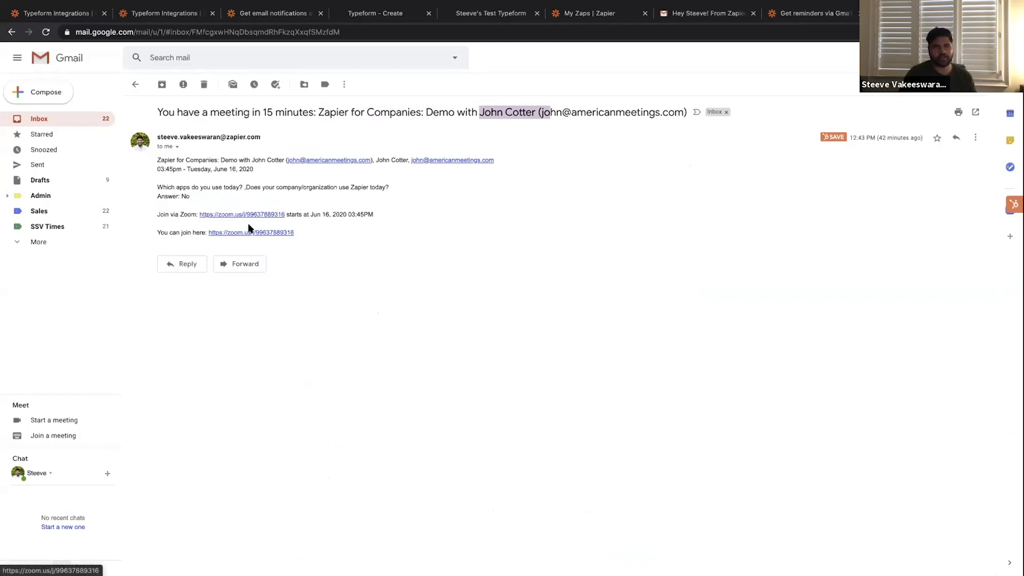
Return to the zap editor in Zapier and open the Choose App & Event section of the Slack direct message step.
{"action": "left_click", "coordinate": [780, 12]}
{"action": "scroll", "coordinate": [568, 442], "scroll_direction": "down", "scroll_amount": 3}
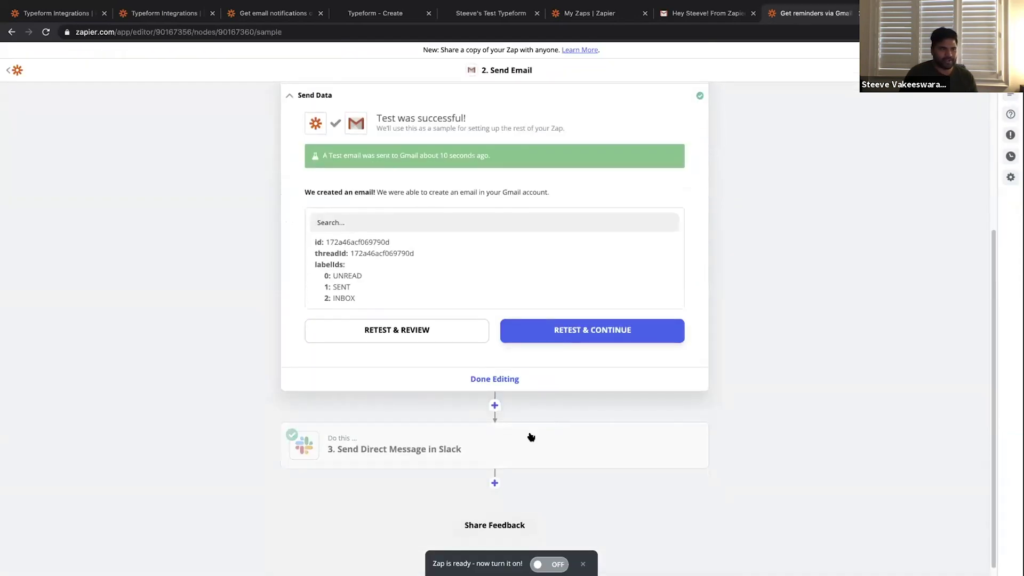
{"action": "left_click", "coordinate": [531, 439]}
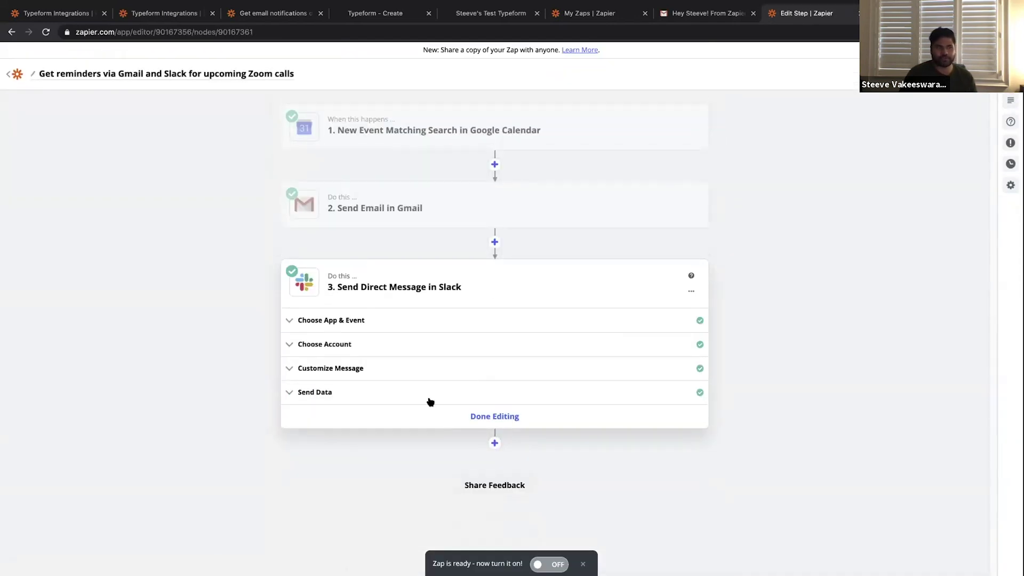
{"action": "left_click", "coordinate": [448, 320]}
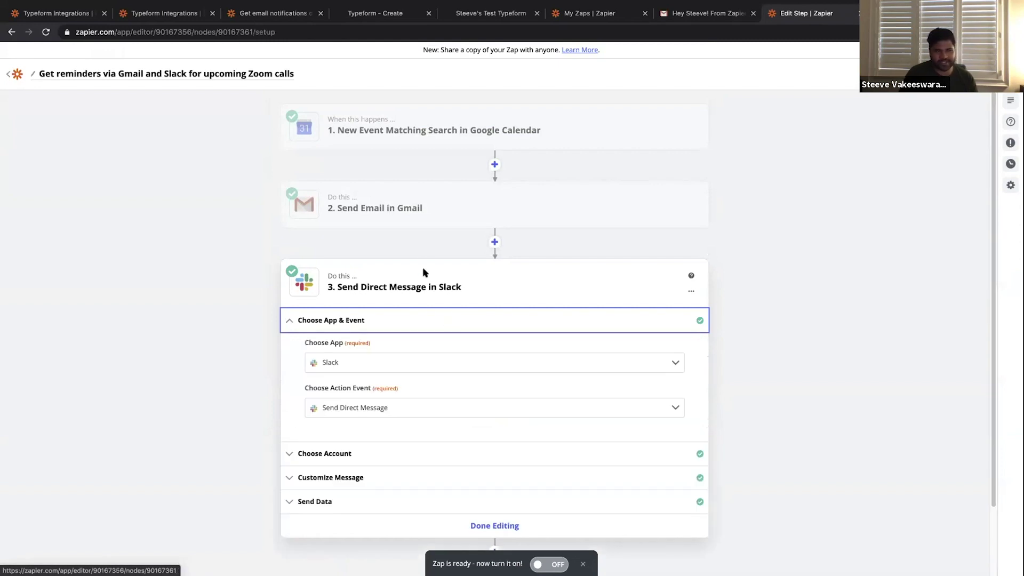
Search the Slack step's app choices for "teams" and look at Microsoft Teams, keeping Slack selected.
{"action": "left_click", "coordinate": [336, 361]}
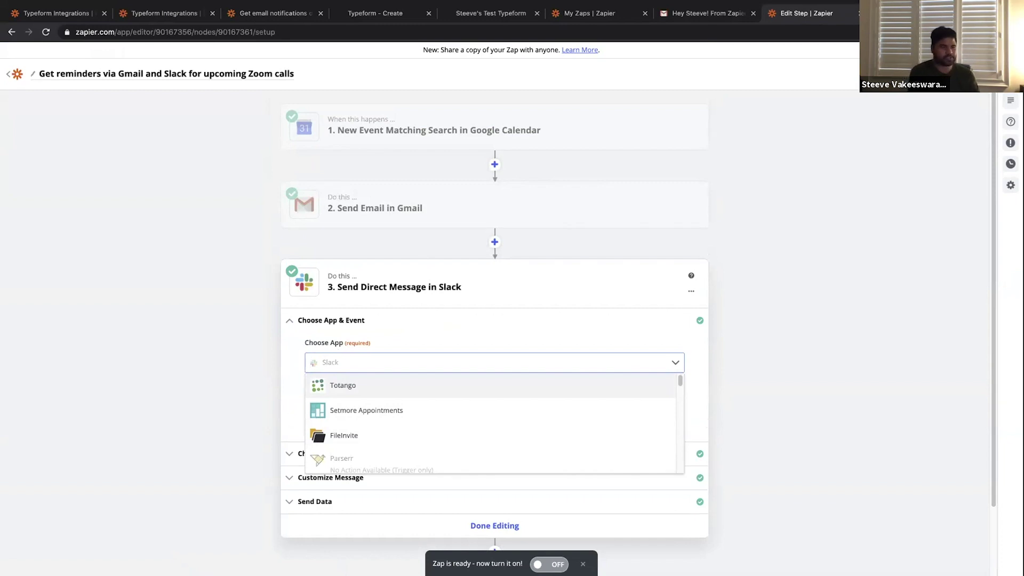
{"action": "type", "text": "teams"}
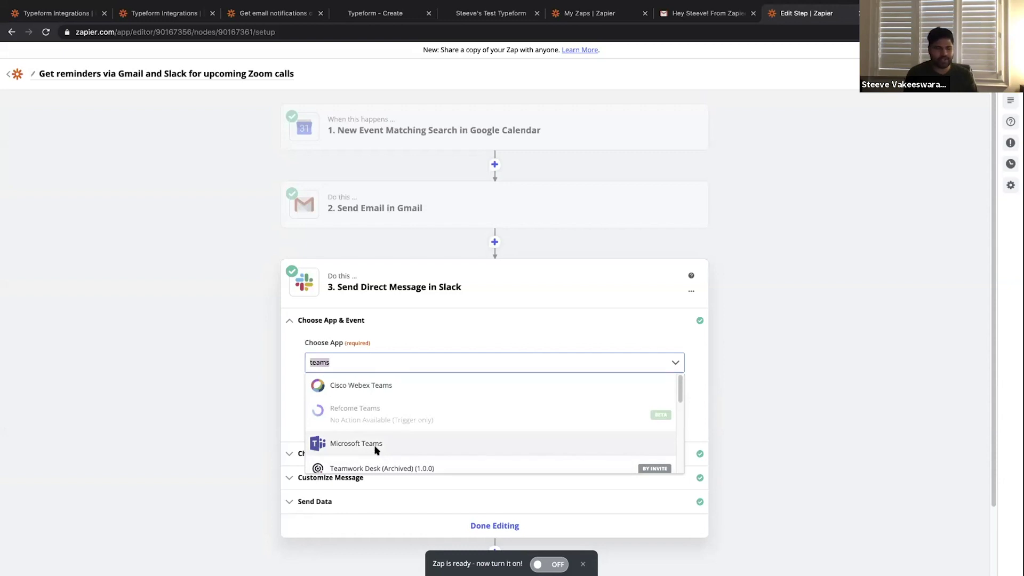
{"action": "key", "text": "BackSpace"}
{"action": "left_click", "coordinate": [764, 317]}
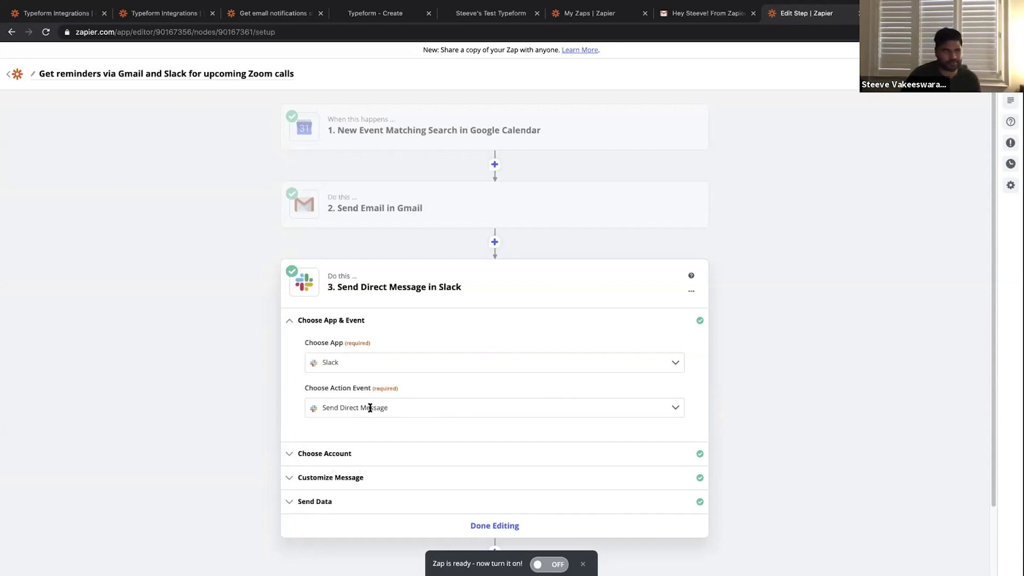
Open the Slack step's Choose Account section and check which Slack account is connected.
{"action": "left_click", "coordinate": [344, 454]}
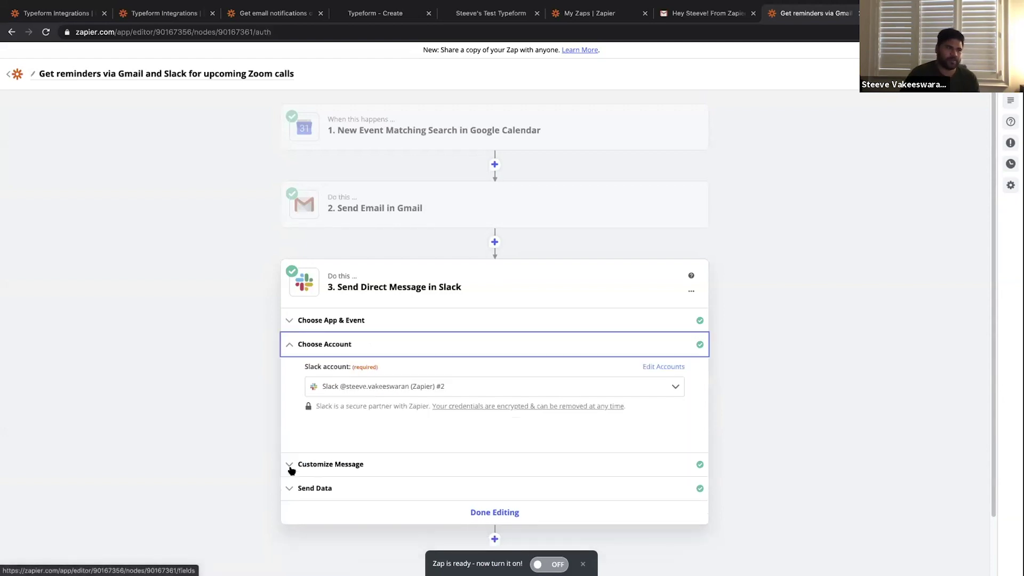
{"action": "left_click", "coordinate": [381, 385]}
{"action": "left_click", "coordinate": [270, 401]}
Open the Slack step's Customize Message section and review the recipient username and the message text with its Location field.
{"action": "left_click", "coordinate": [329, 461]}
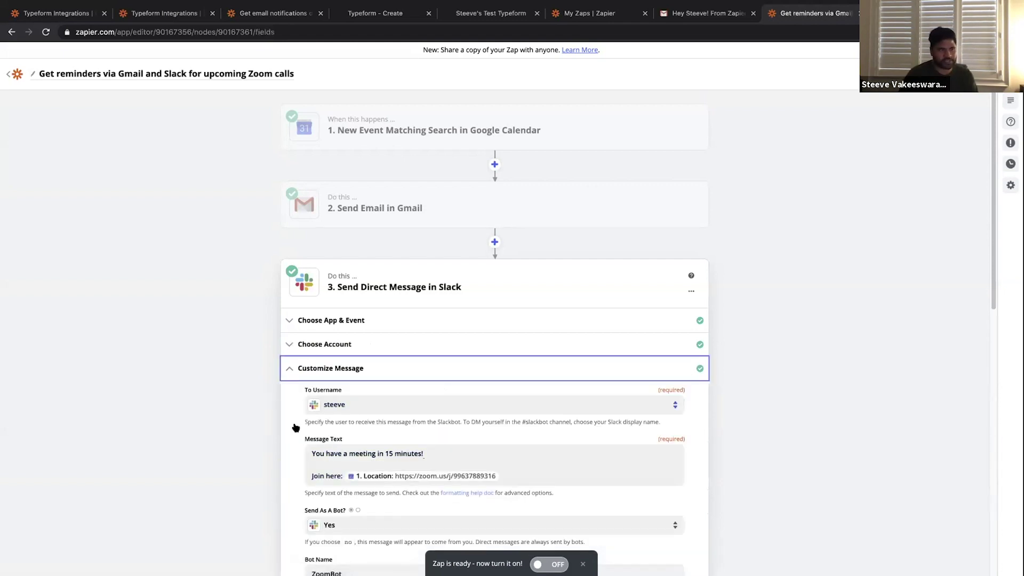
{"action": "left_click", "coordinate": [359, 401]}
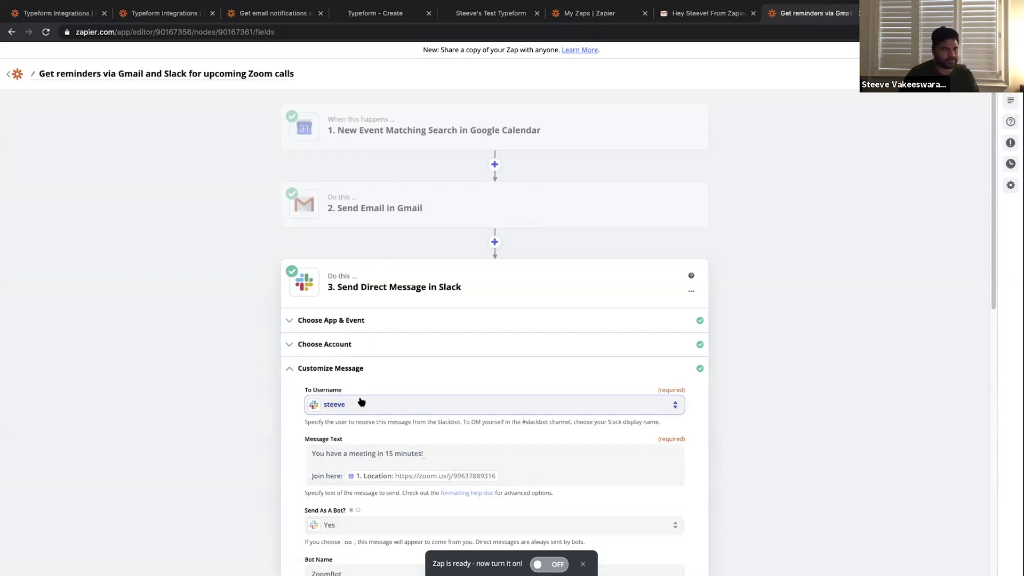
{"action": "left_click", "coordinate": [276, 426]}
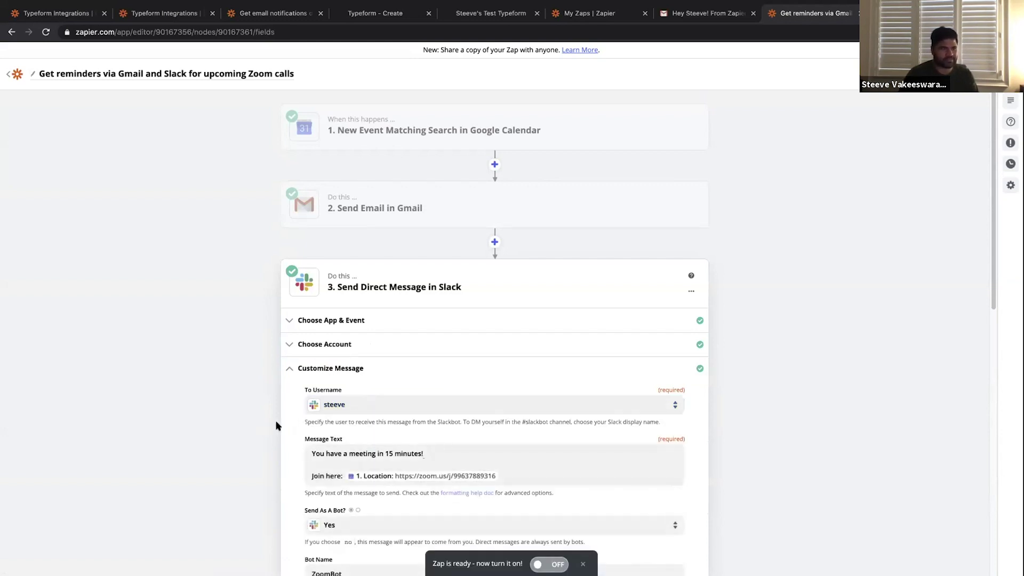
{"action": "scroll", "coordinate": [311, 464], "scroll_direction": "down", "scroll_amount": 1}
{"action": "left_click", "coordinate": [325, 446]}
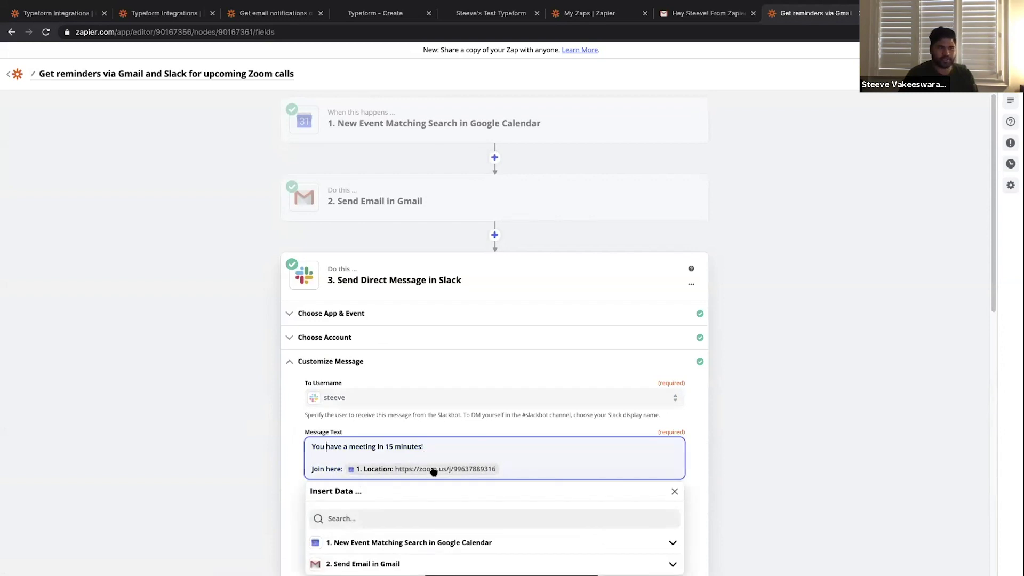
{"action": "left_click", "coordinate": [271, 448]}
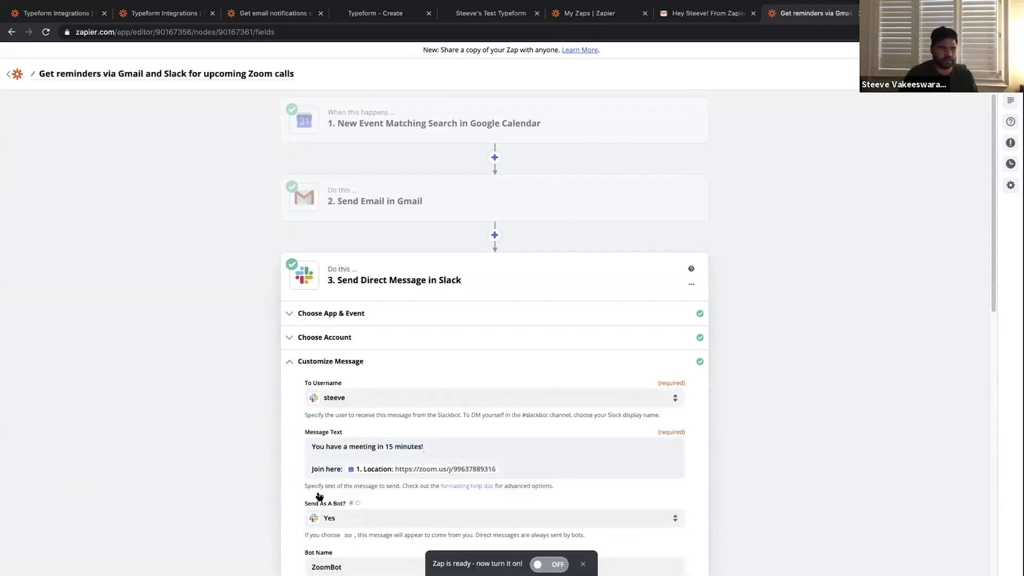
Review the remaining Slack message options, from Send As A Bot, Bot Name and Bot Icon through to Schedule At.
{"action": "scroll", "coordinate": [320, 498], "scroll_direction": "down", "scroll_amount": 1}
{"action": "scroll", "coordinate": [332, 495], "scroll_direction": "down", "scroll_amount": 1}
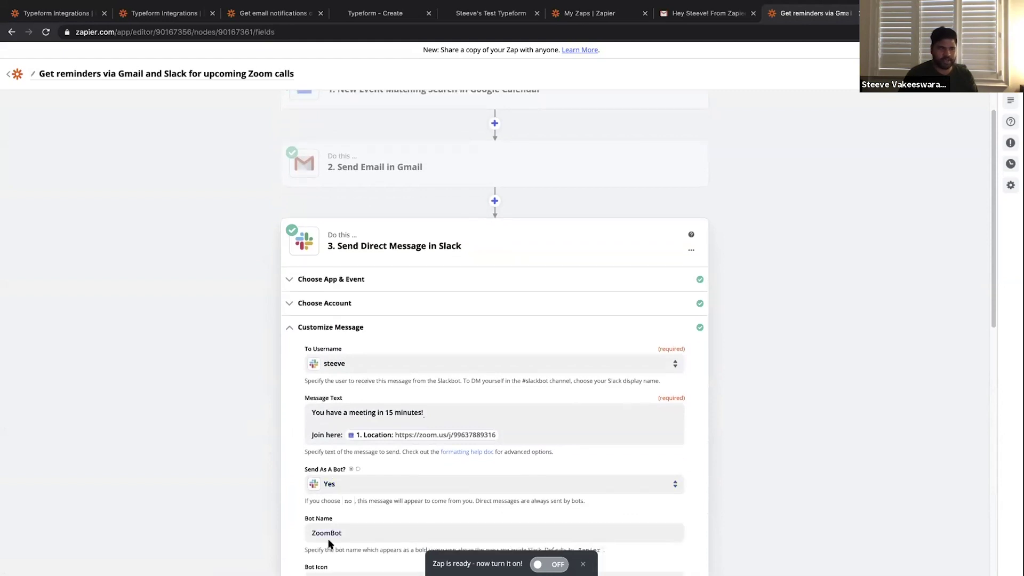
{"action": "scroll", "coordinate": [329, 533], "scroll_direction": "down", "scroll_amount": 4}
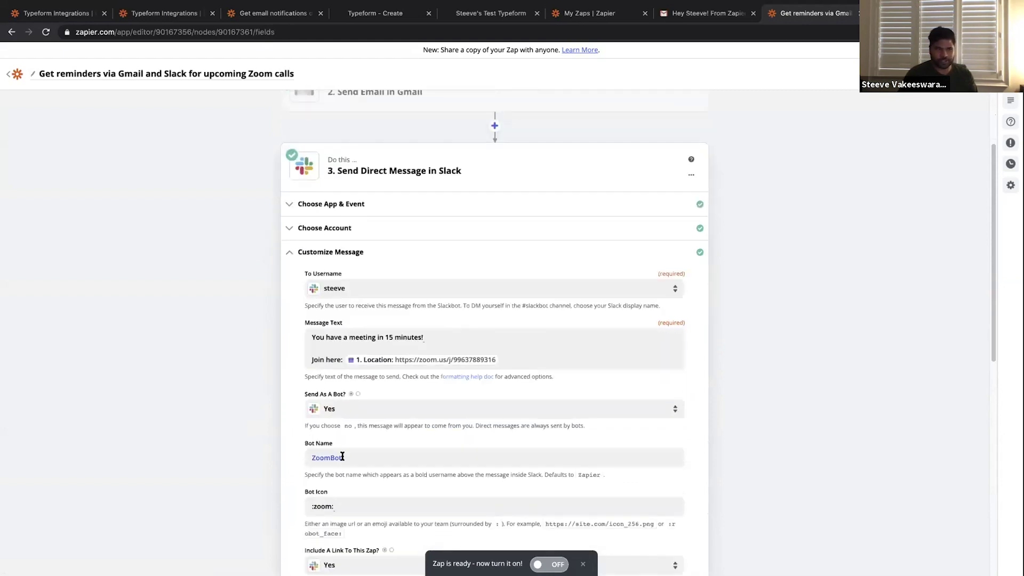
{"action": "scroll", "coordinate": [350, 456], "scroll_direction": "down", "scroll_amount": 2}
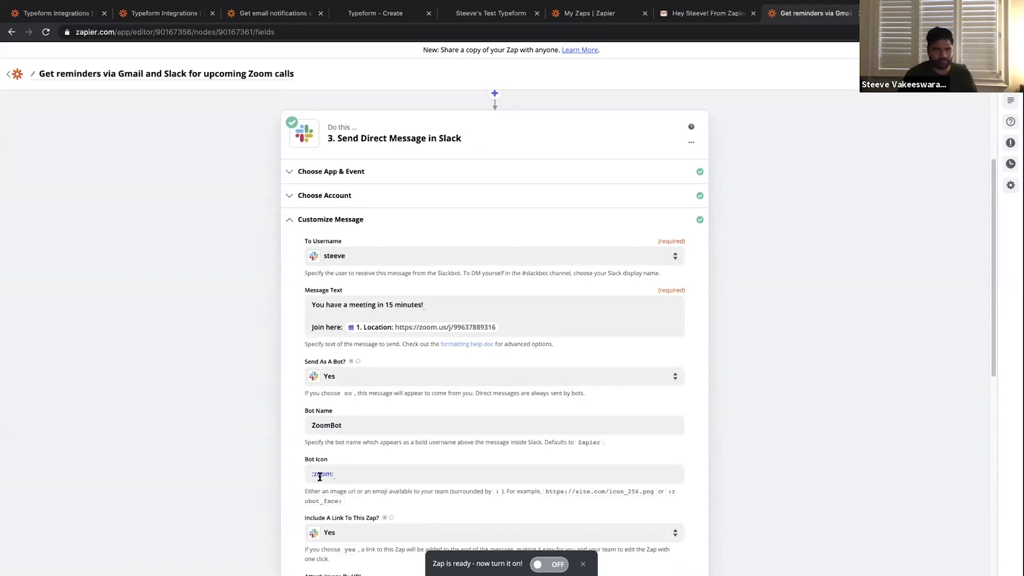
{"action": "scroll", "coordinate": [323, 479], "scroll_direction": "down", "scroll_amount": 5}
{"action": "scroll", "coordinate": [326, 482], "scroll_direction": "down", "scroll_amount": 3}
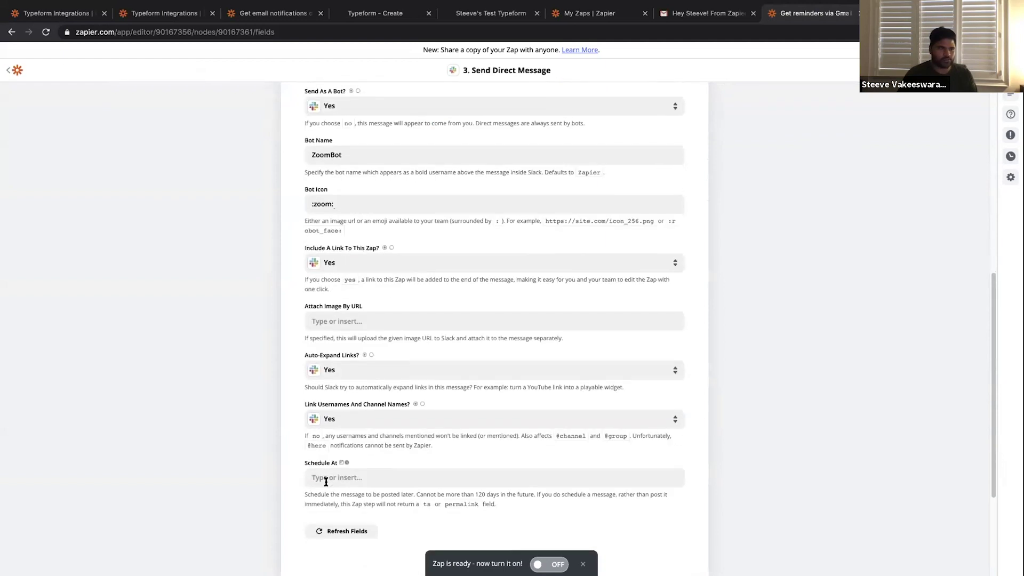
{"action": "scroll", "coordinate": [341, 448], "scroll_direction": "down", "scroll_amount": 1}
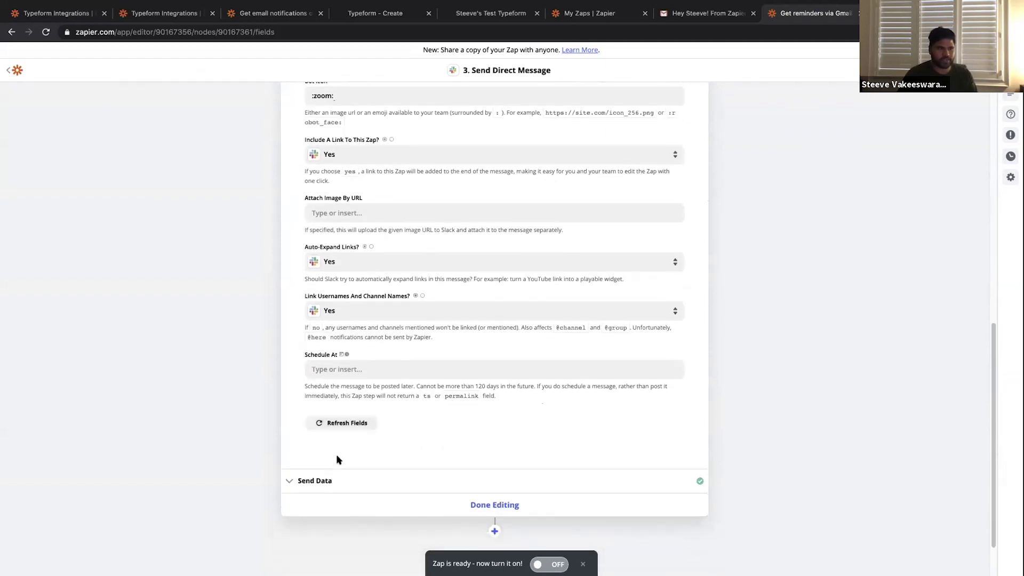
{"action": "scroll", "coordinate": [350, 491], "scroll_direction": "down", "scroll_amount": 1}
Open the Slack step's Send Data section and retest the step by sending the test direct message.
{"action": "left_click", "coordinate": [342, 462]}
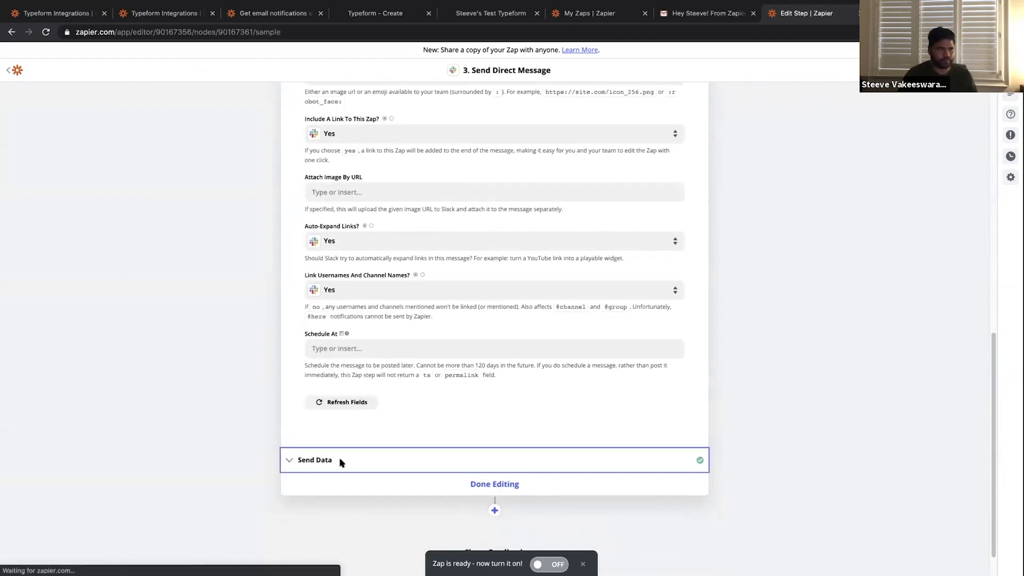
{"action": "scroll", "coordinate": [305, 480], "scroll_direction": "down", "scroll_amount": 1}
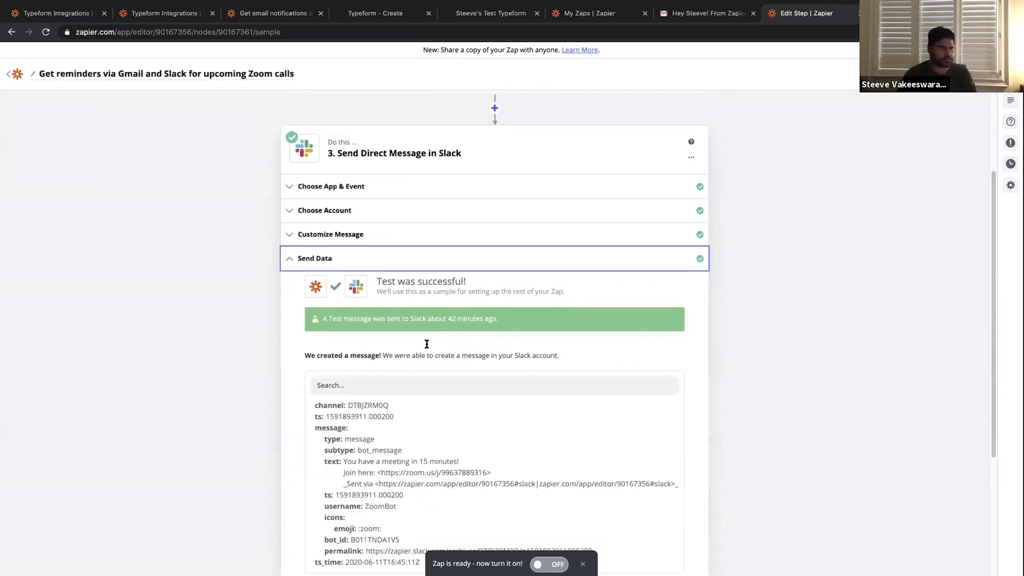
{"action": "scroll", "coordinate": [427, 344], "scroll_direction": "down", "scroll_amount": 5}
{"action": "left_click", "coordinate": [613, 395]}
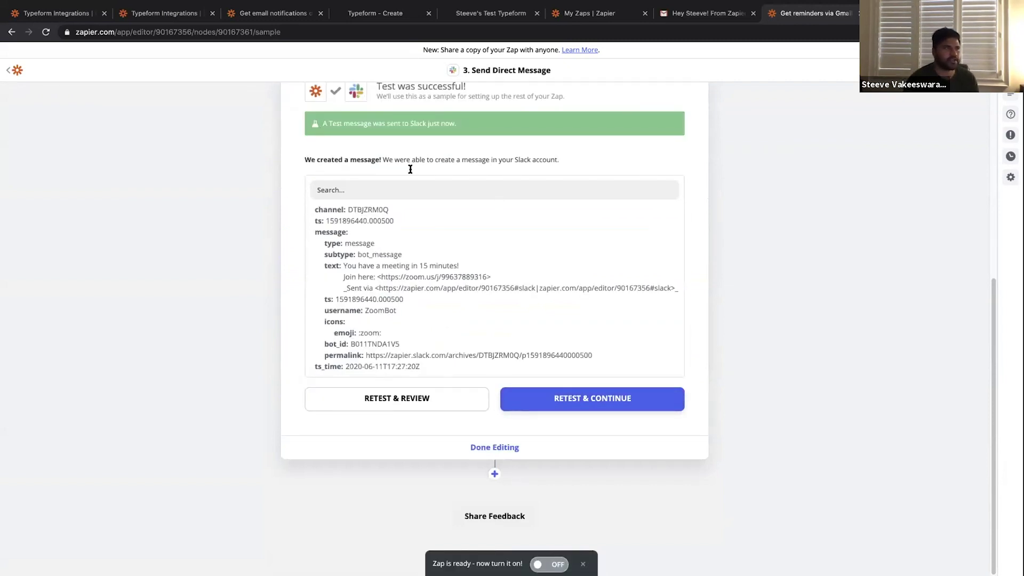
Switch to Slack to examine the newest ZoomBot reminder in the Slackbot conversation, and return to the zap editor.
{"action": "key", "text": "ctrl+Right"}
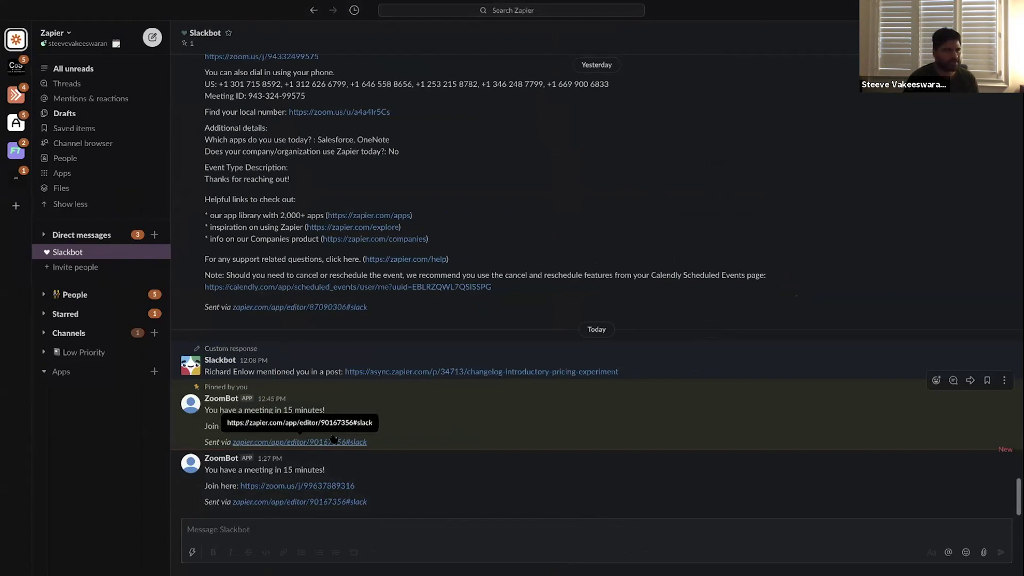
{"action": "key", "text": "ctrl+Left"}
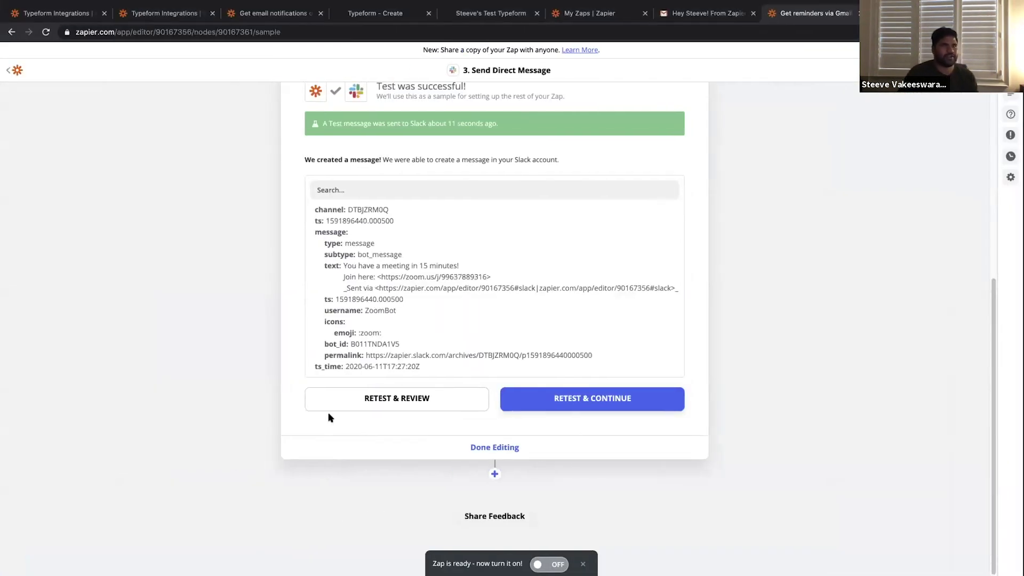
Turn the zap on and rename it with the owner's first name in the possessive plus "trusty reminder to not be late :)".
{"action": "left_click", "coordinate": [549, 564]}
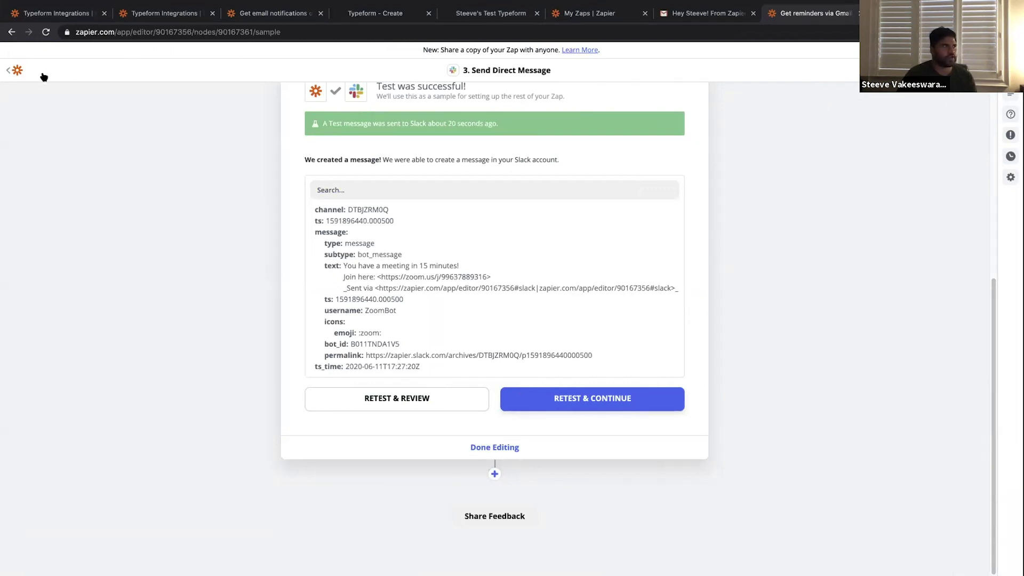
{"action": "scroll", "coordinate": [64, 151], "scroll_direction": "up", "scroll_amount": 6}
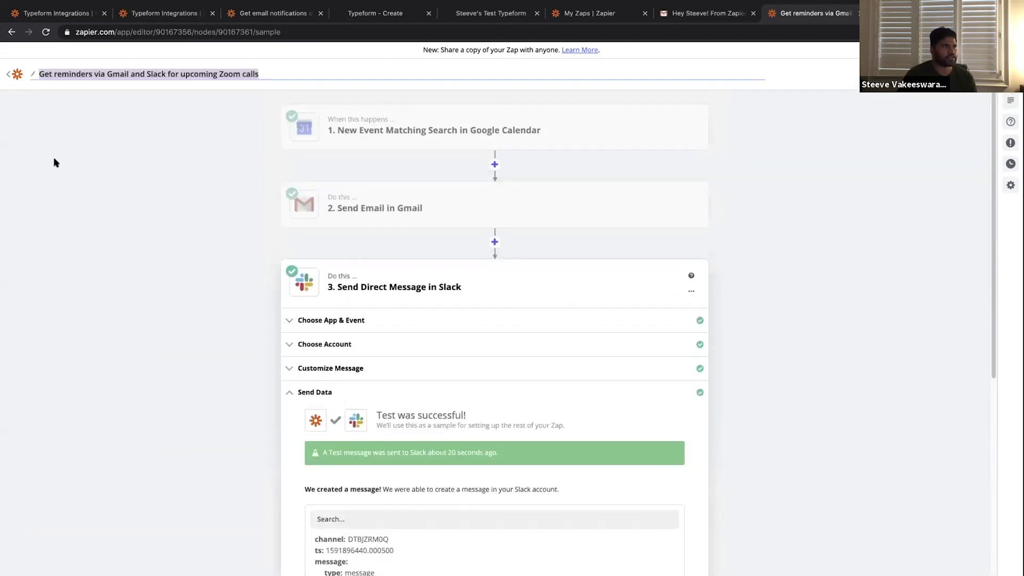
{"action": "type", "text": "Stee"}
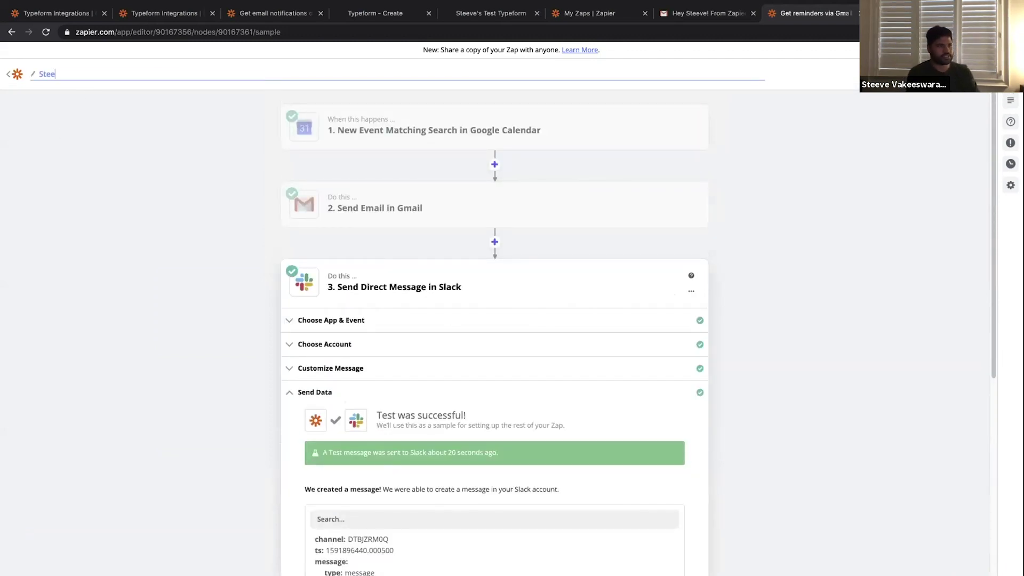
{"action": "type", "text": "ve's trusty reminder to no"}
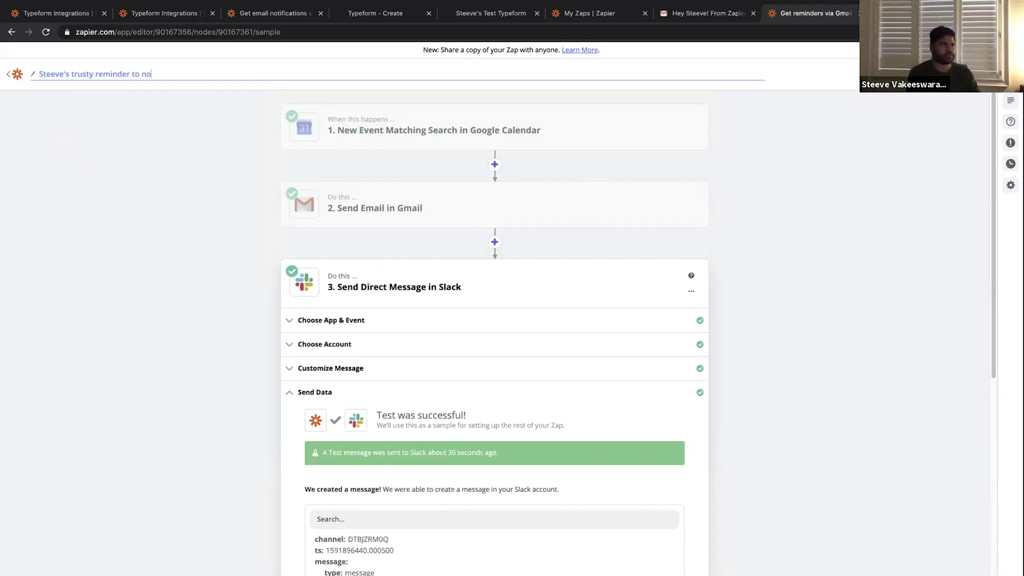
{"action": "type", "text": "t be late :"}
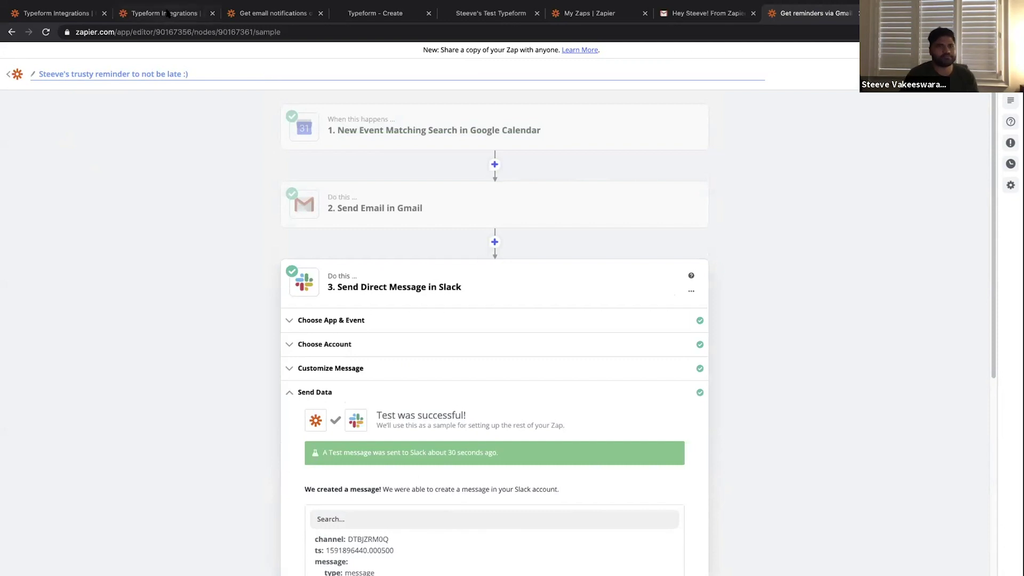
{"action": "left_click", "coordinate": [113, 134]}
Leave the editor for the Zaps list and look over the renamed reminder zap among the other zaps.
{"action": "left_click", "coordinate": [18, 78]}
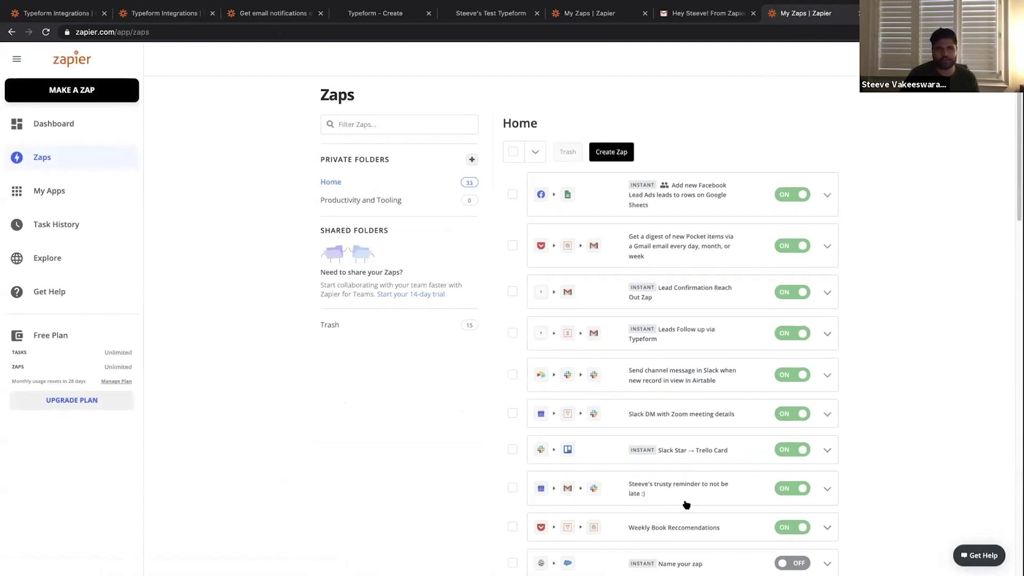
{"action": "scroll", "coordinate": [688, 487], "scroll_direction": "down", "scroll_amount": 1}
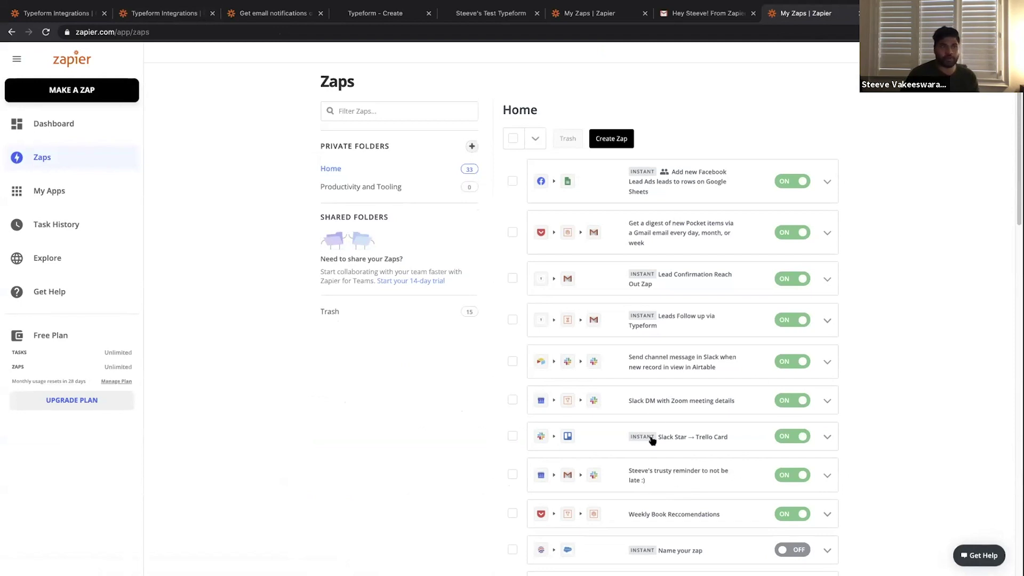
{"action": "scroll", "coordinate": [628, 293], "scroll_direction": "up", "scroll_amount": 1}
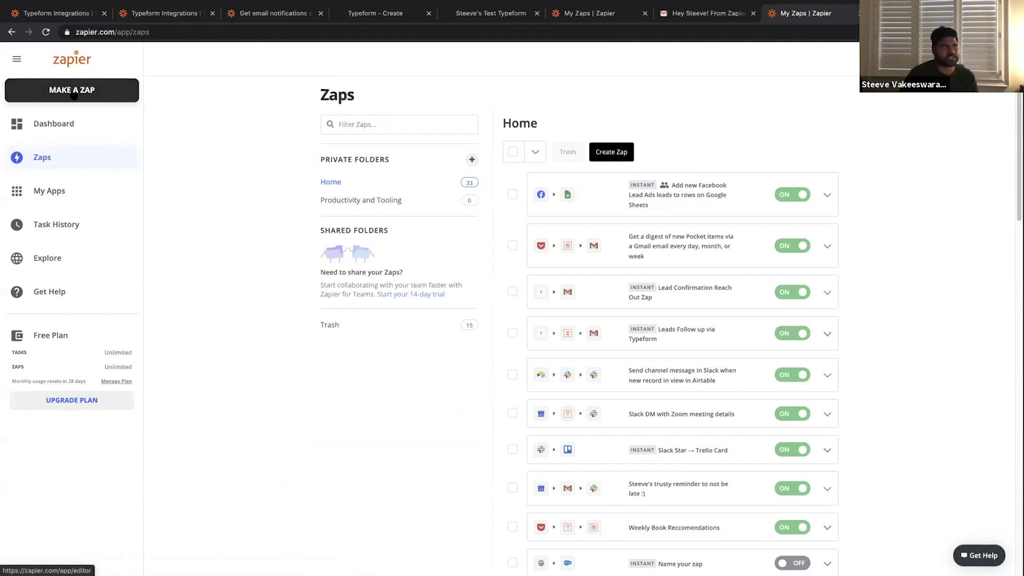
Start a new zap to look through the trigger's own, built-in and popular app choices, and return to the Zaps list.
{"action": "left_click", "coordinate": [89, 94]}
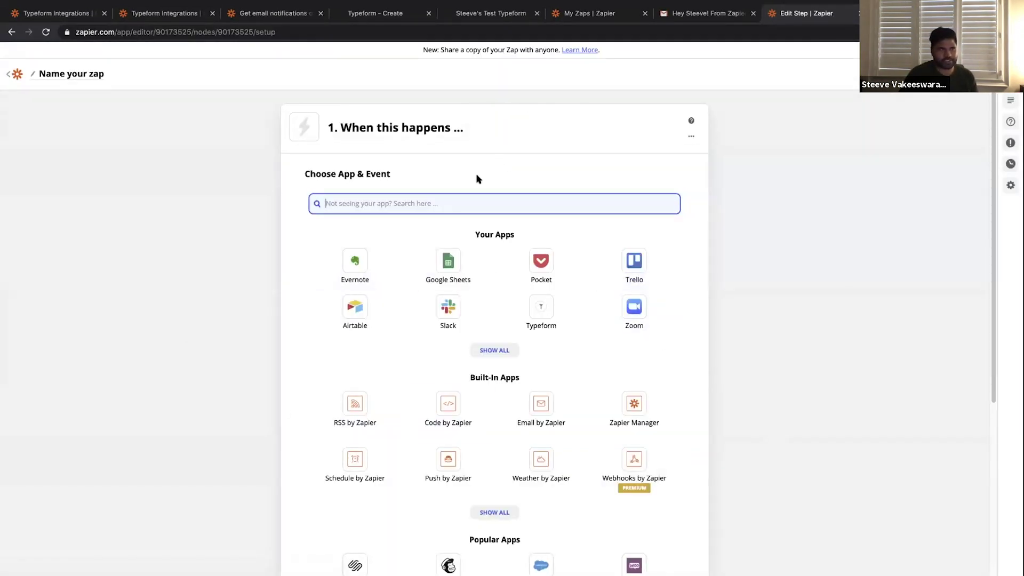
{"action": "scroll", "coordinate": [452, 405], "scroll_direction": "down", "scroll_amount": 5}
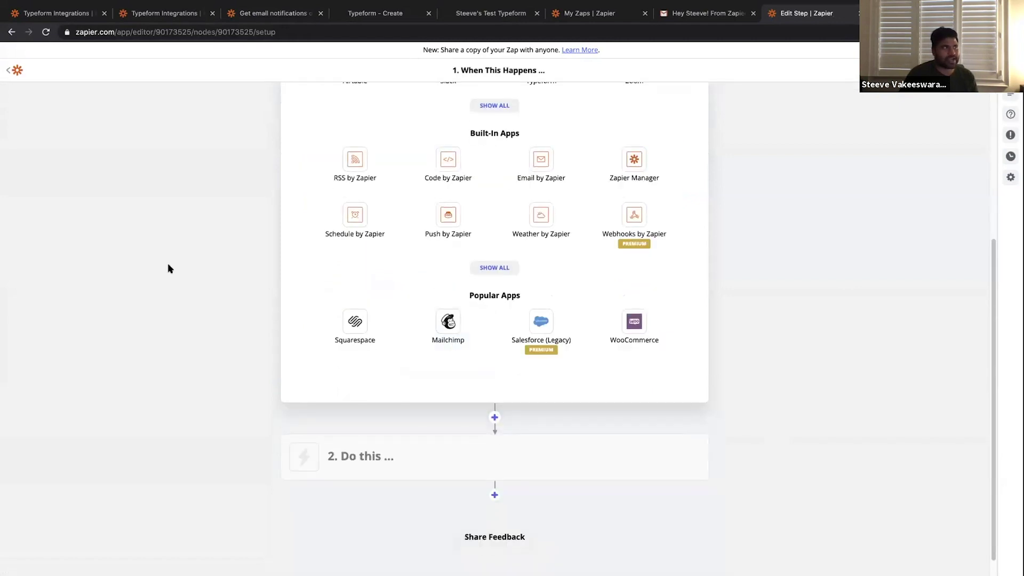
{"action": "left_click", "coordinate": [15, 72]}
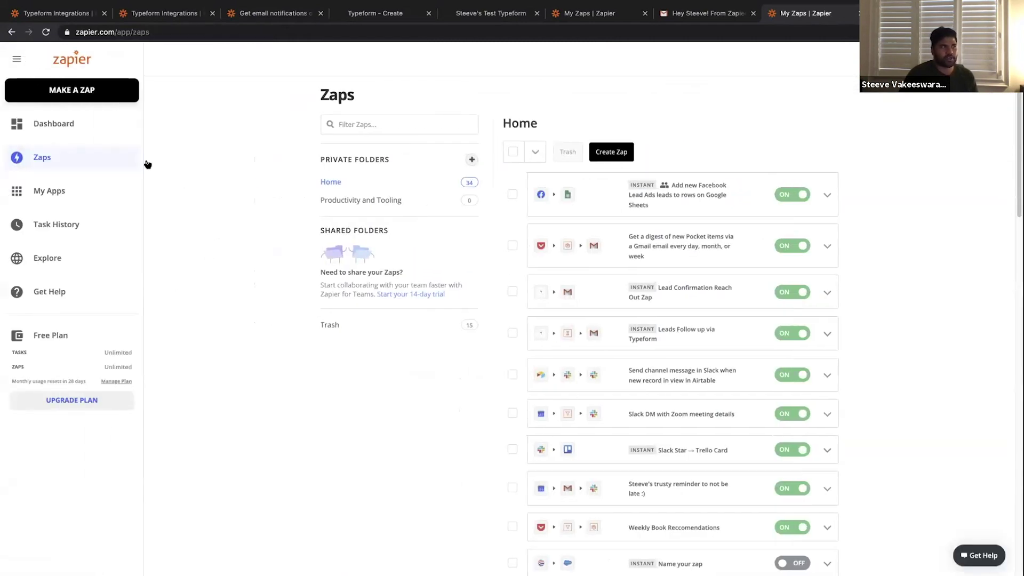
Look over the connected accounts in My Apps and the zap runs in the Task History log.
{"action": "left_click", "coordinate": [56, 192]}
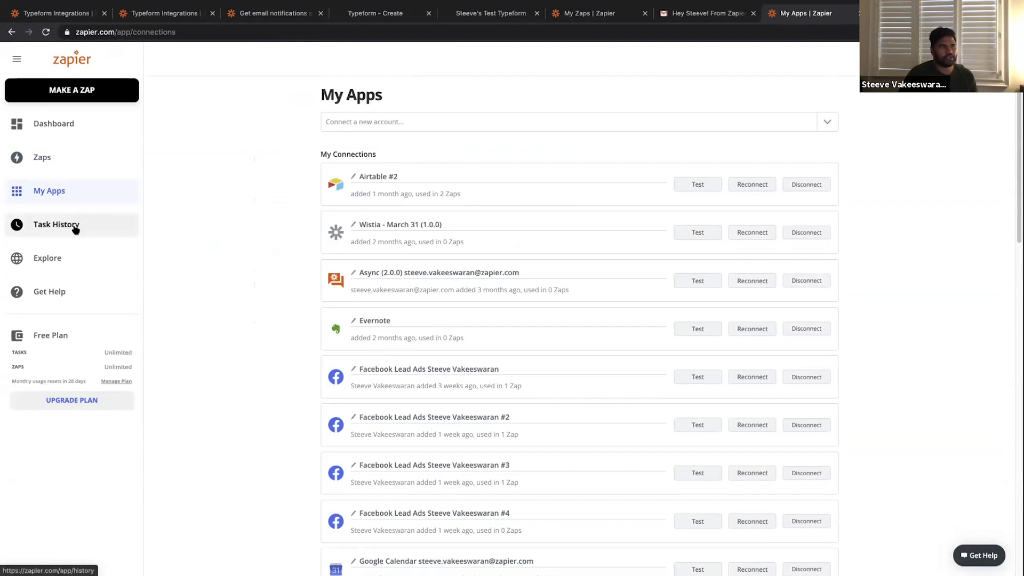
{"action": "left_click", "coordinate": [76, 231]}
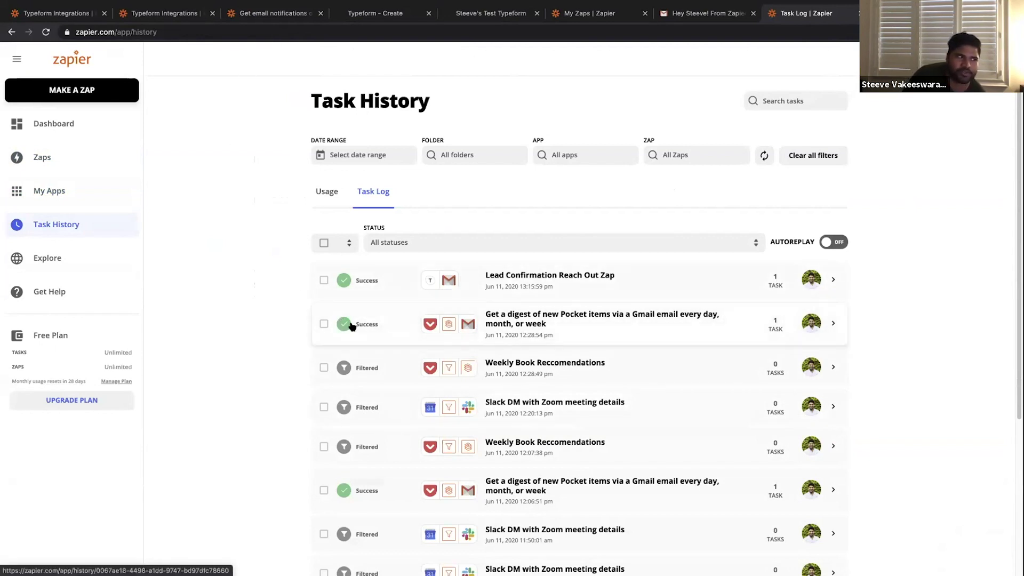
{"action": "scroll", "coordinate": [344, 327], "scroll_direction": "down", "scroll_amount": 5}
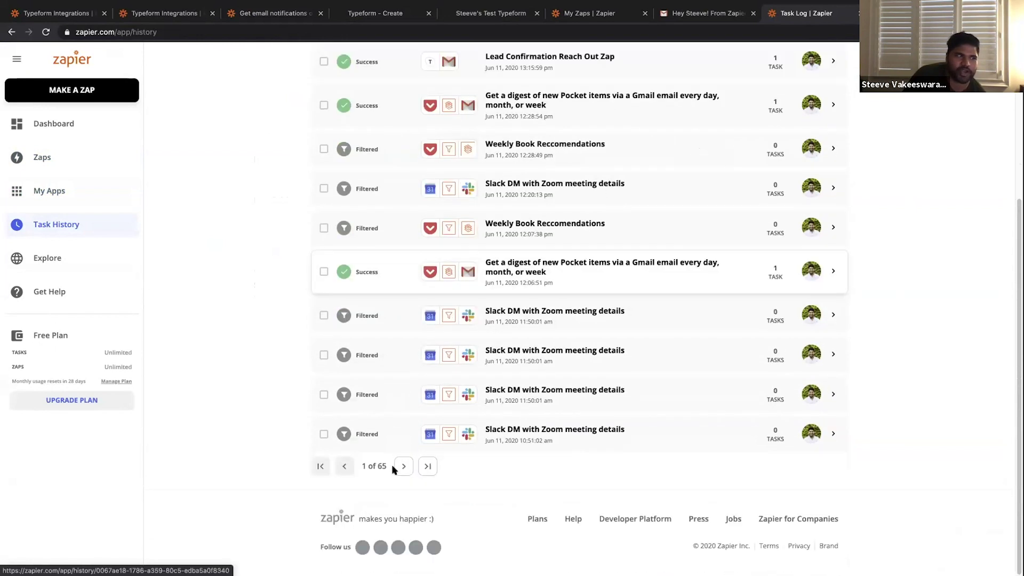
{"action": "scroll", "coordinate": [384, 256], "scroll_direction": "up", "scroll_amount": 4}
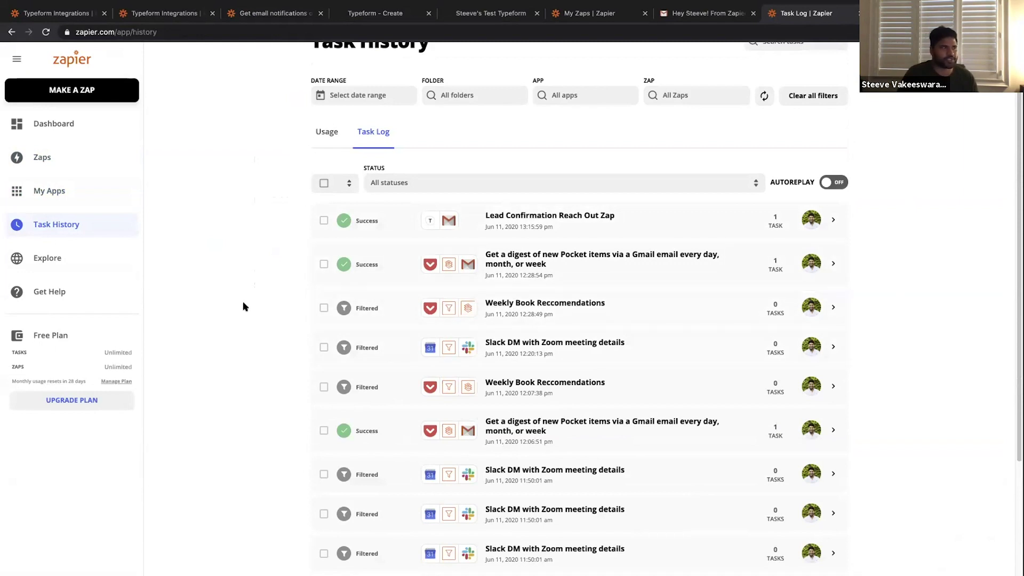
Visit the Explore page, and examine the Get Help page's guides, frequently asked questions, support options and topic lists.
{"action": "left_click", "coordinate": [51, 264]}
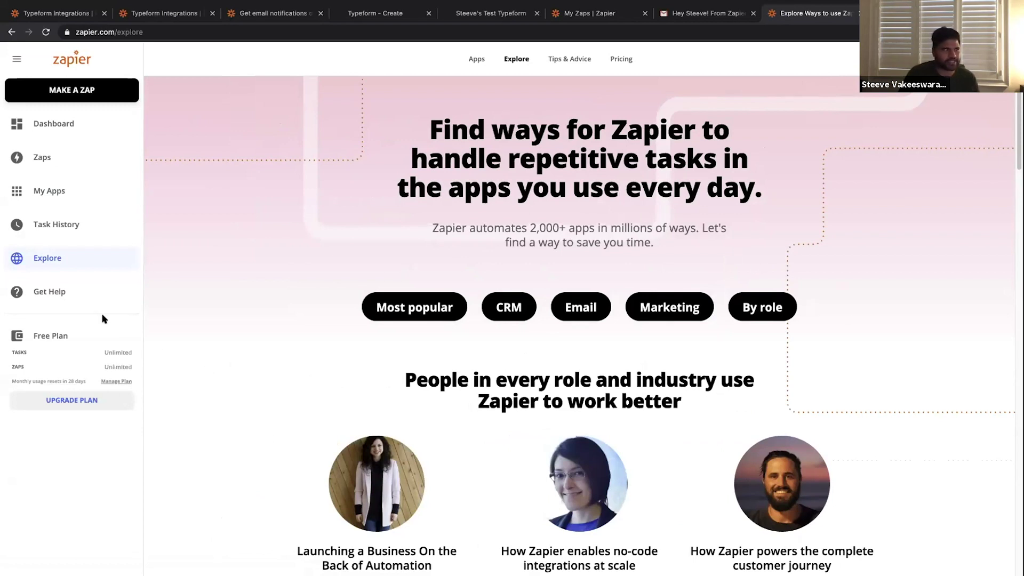
{"action": "left_click", "coordinate": [88, 293]}
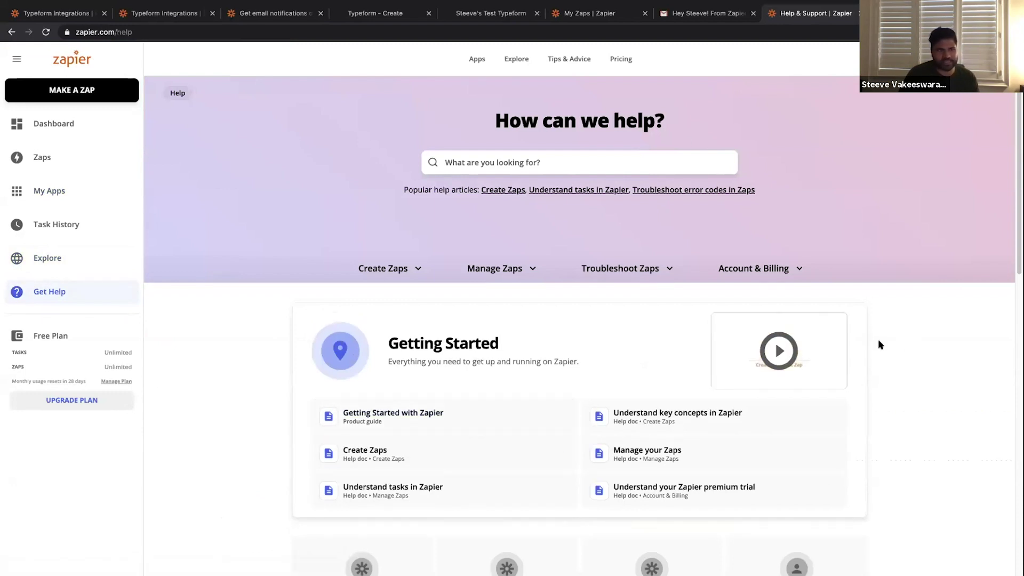
{"action": "scroll", "coordinate": [805, 359], "scroll_direction": "down", "scroll_amount": 8}
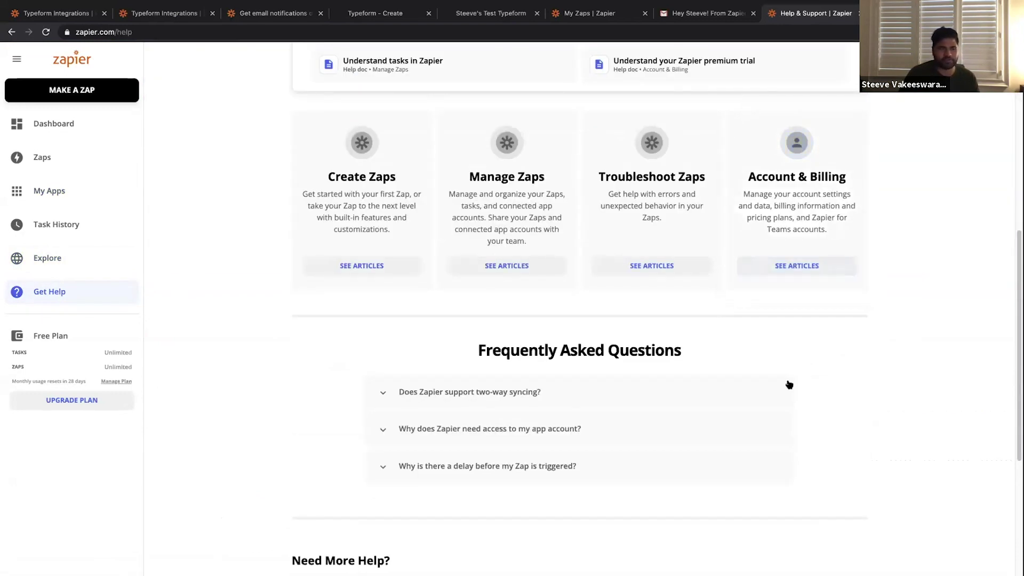
{"action": "scroll", "coordinate": [768, 405], "scroll_direction": "down", "scroll_amount": 4}
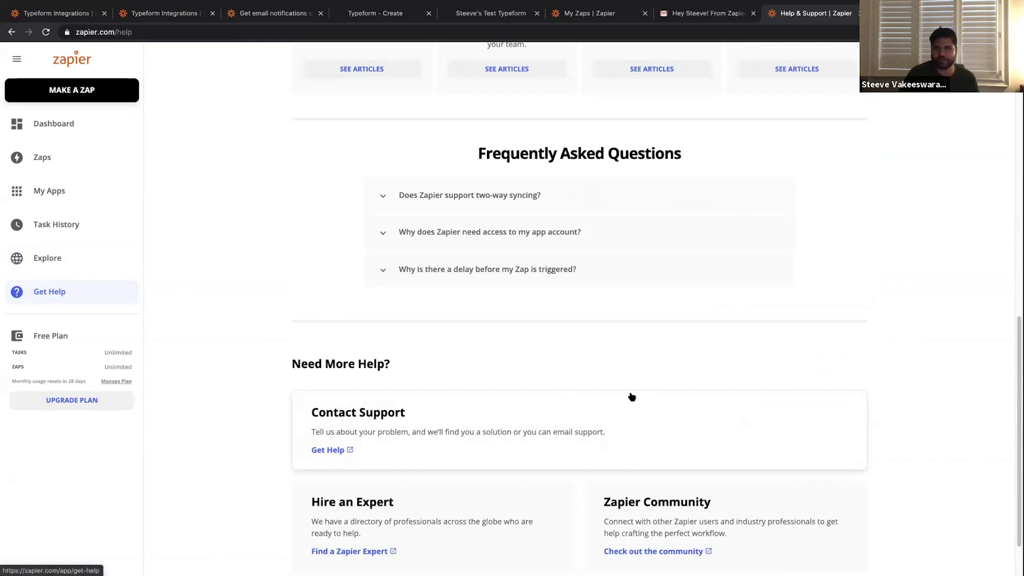
{"action": "scroll", "coordinate": [624, 397], "scroll_direction": "up", "scroll_amount": 12}
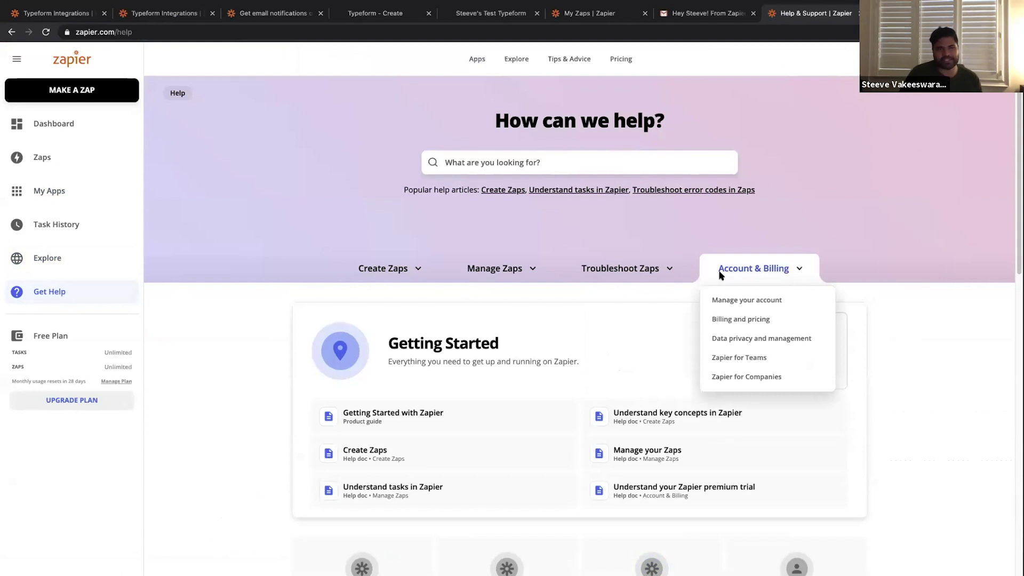
{"action": "mouse_move", "coordinate": [671, 268]}
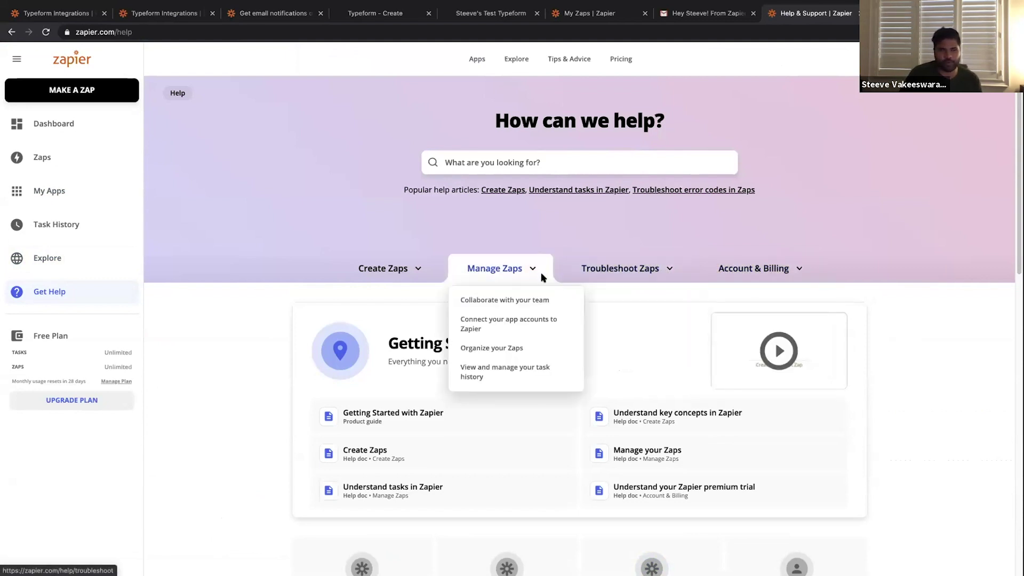